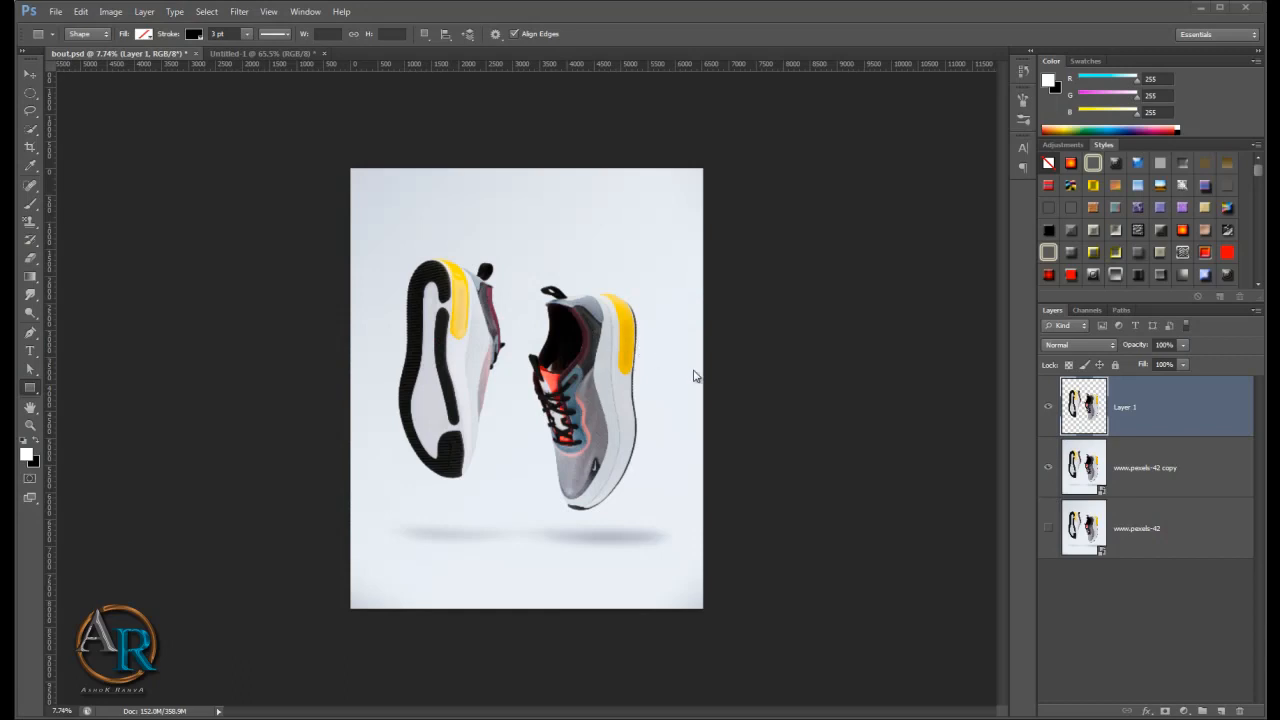
# Hide the photo copy layer and load the shoe cutout on Layer 1 as a selection.
pyautogui.click(1049, 470)
pyautogui.click(1049, 470)
pyautogui.click(1049, 470)
pyautogui.keyDown('ctrl'); pyautogui.click(1080, 412); pyautogui.keyUp('ctrl')
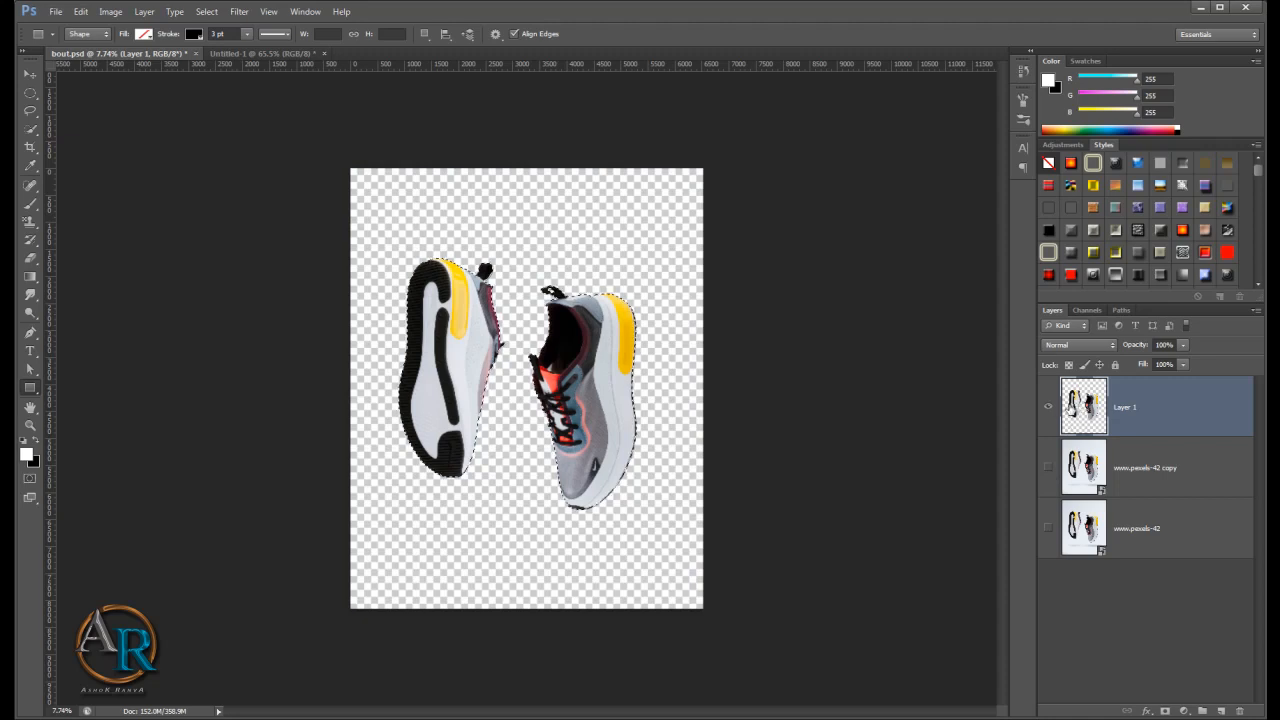
# Paste the copied shoes into the Untitled-1 document and convert the pasted layer to a smart object.
pyautogui.click(248, 54)
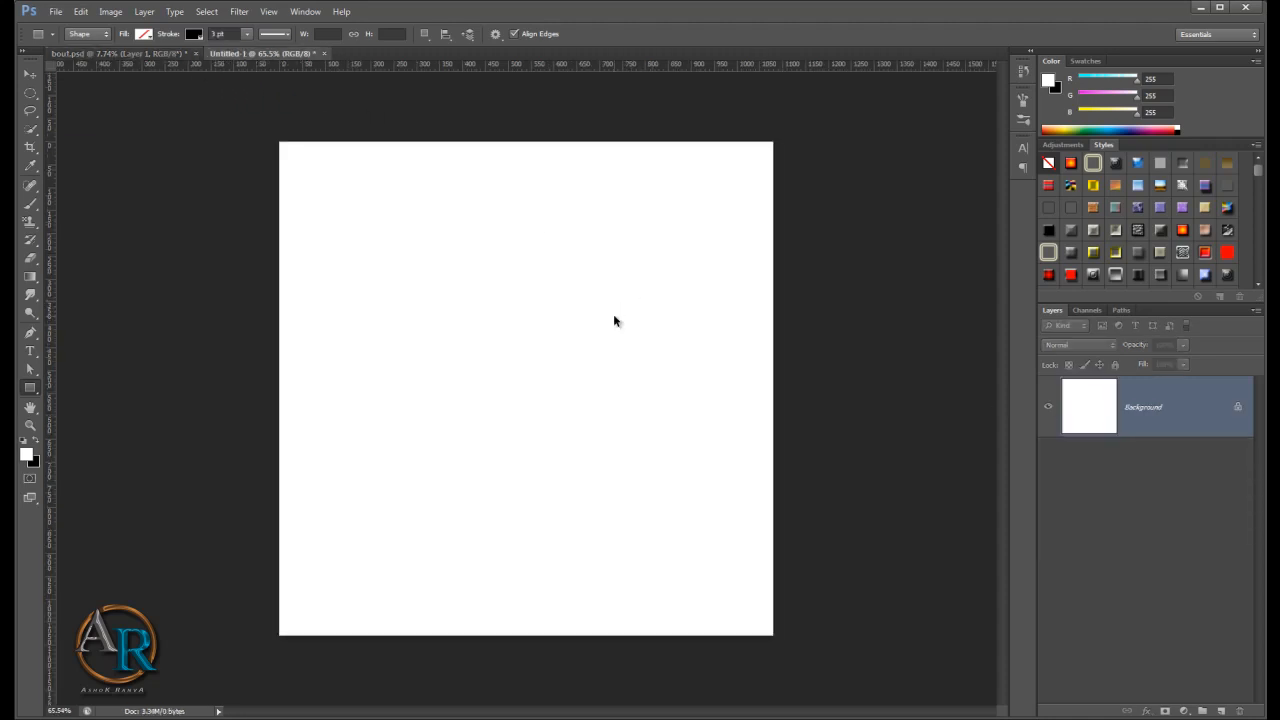
pyautogui.hotkey('ctrl', 'v')
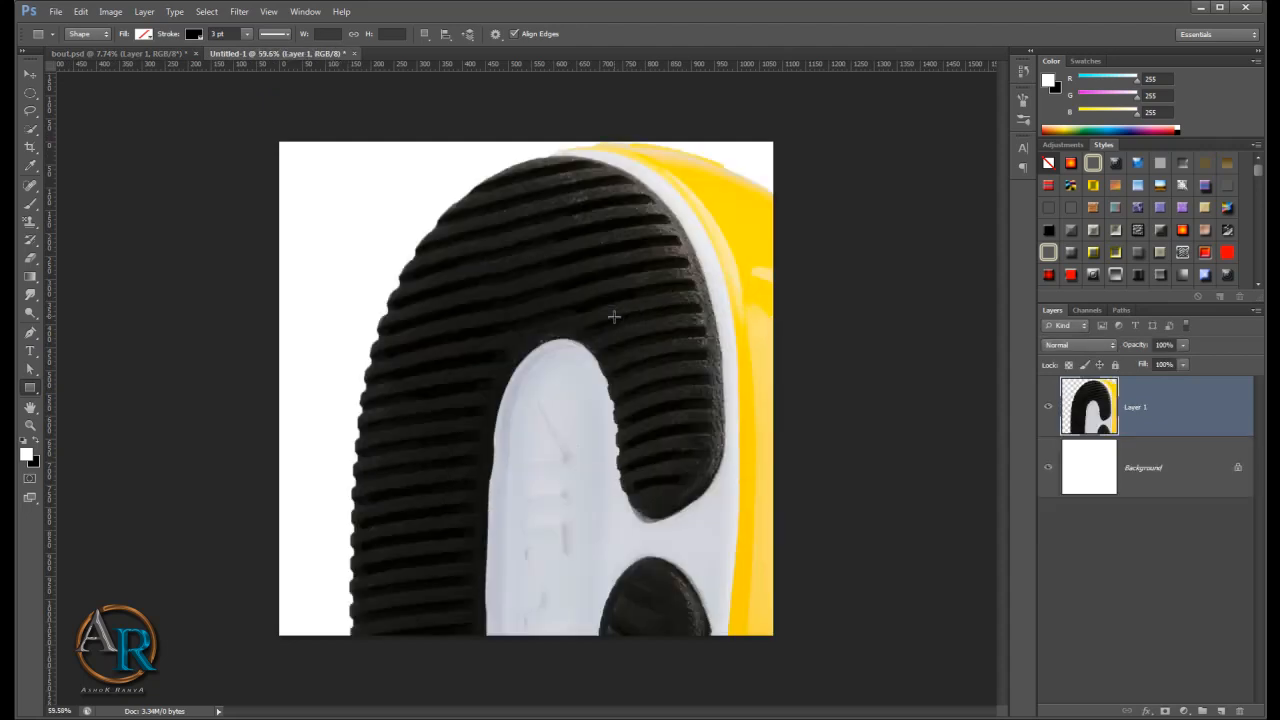
pyautogui.scroll(-5, 614, 316)
pyautogui.rightClick(1180, 420)
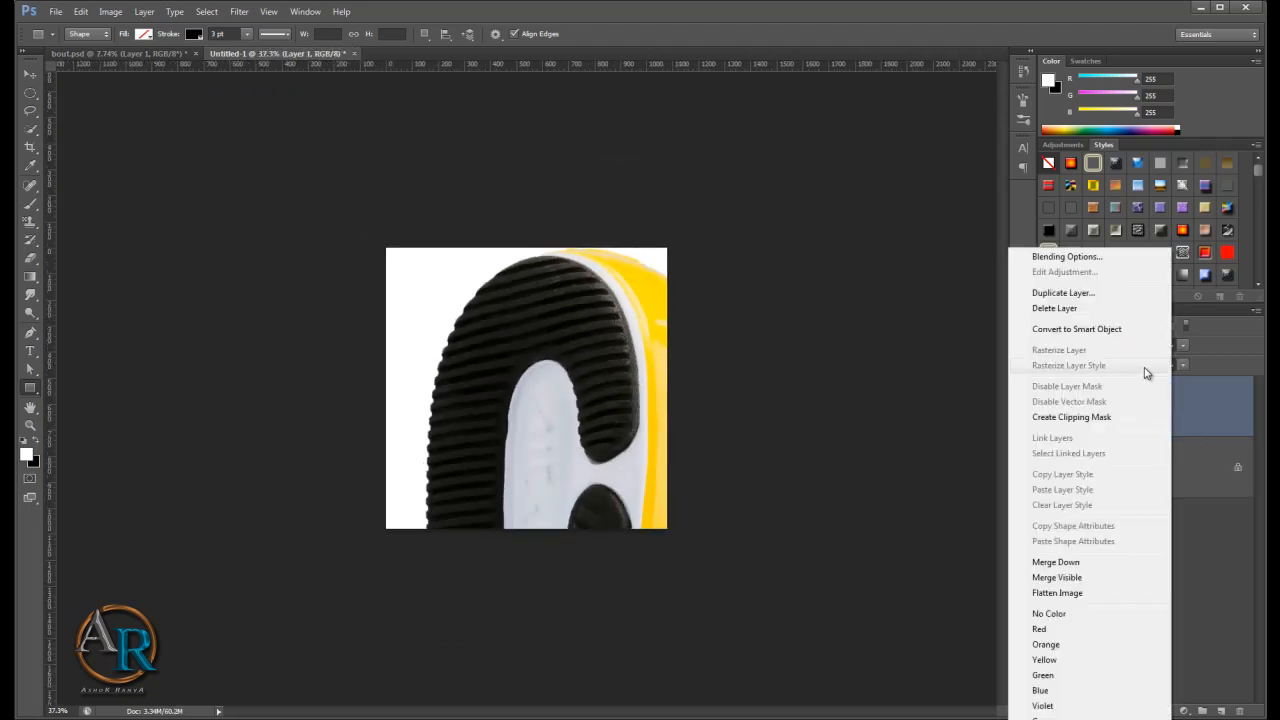
pyautogui.click(1152, 334)
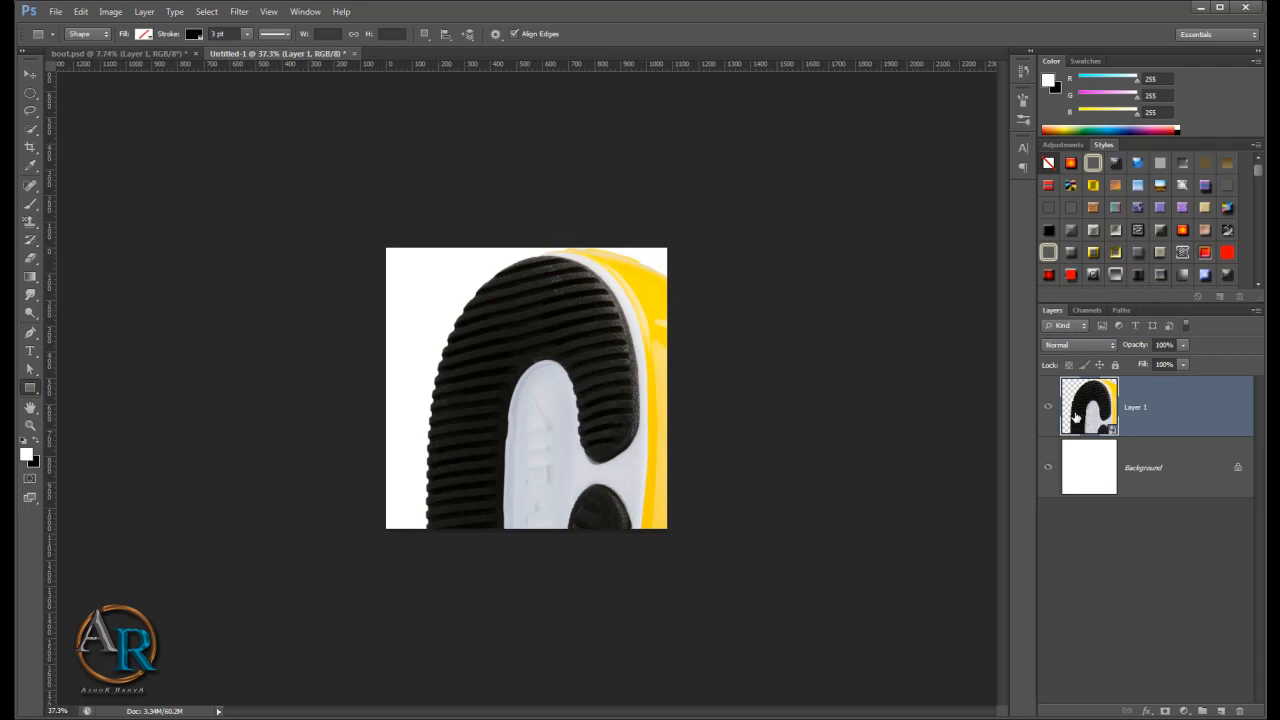
# Scale the pasted shoes down to about 10% so that they fit within the canvas.
pyautogui.scroll(-4, 777, 412)
pyautogui.hotkey('ctrl', 't')
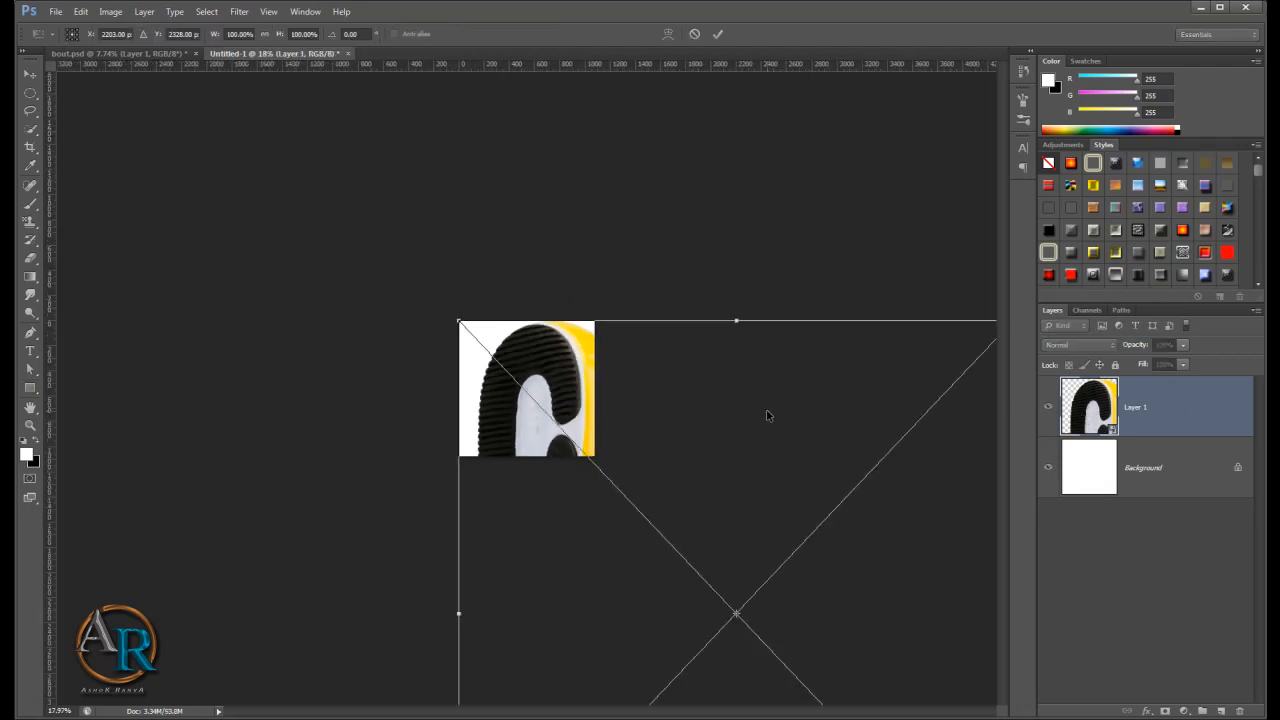
pyautogui.scroll(-6, 760, 410)
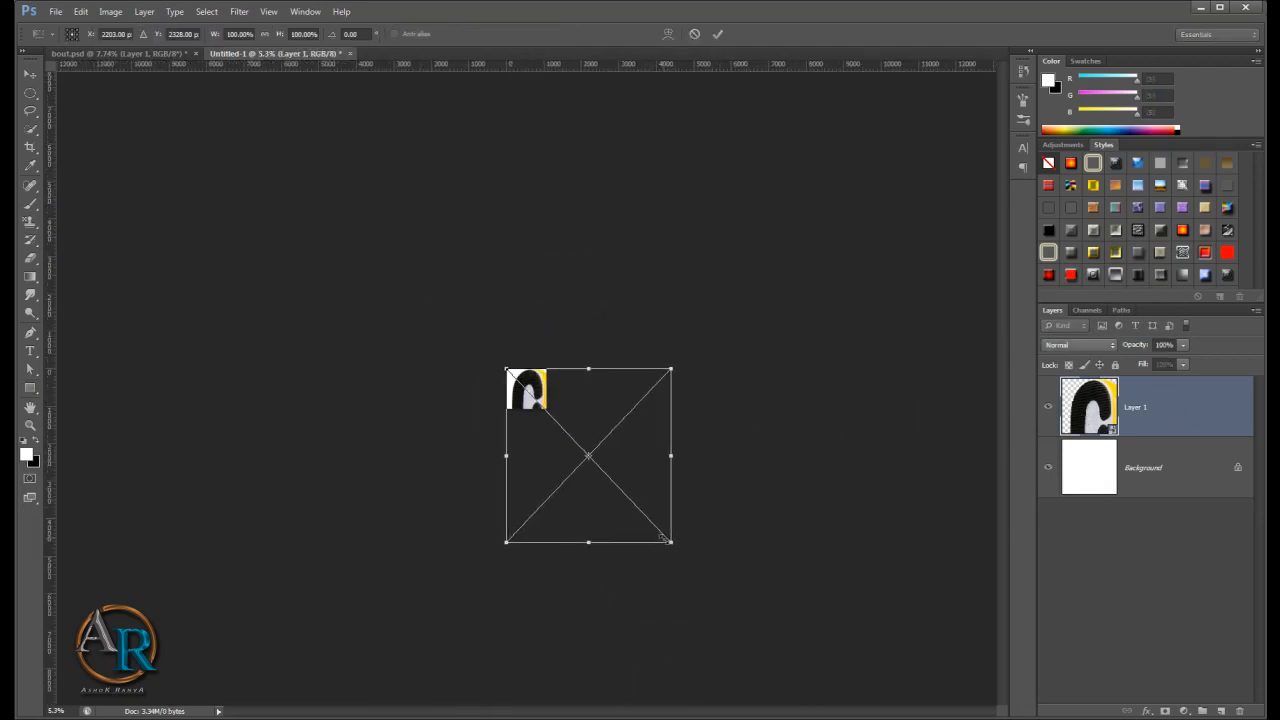
pyautogui.moveTo(671, 542); pyautogui.dragTo(540, 392)
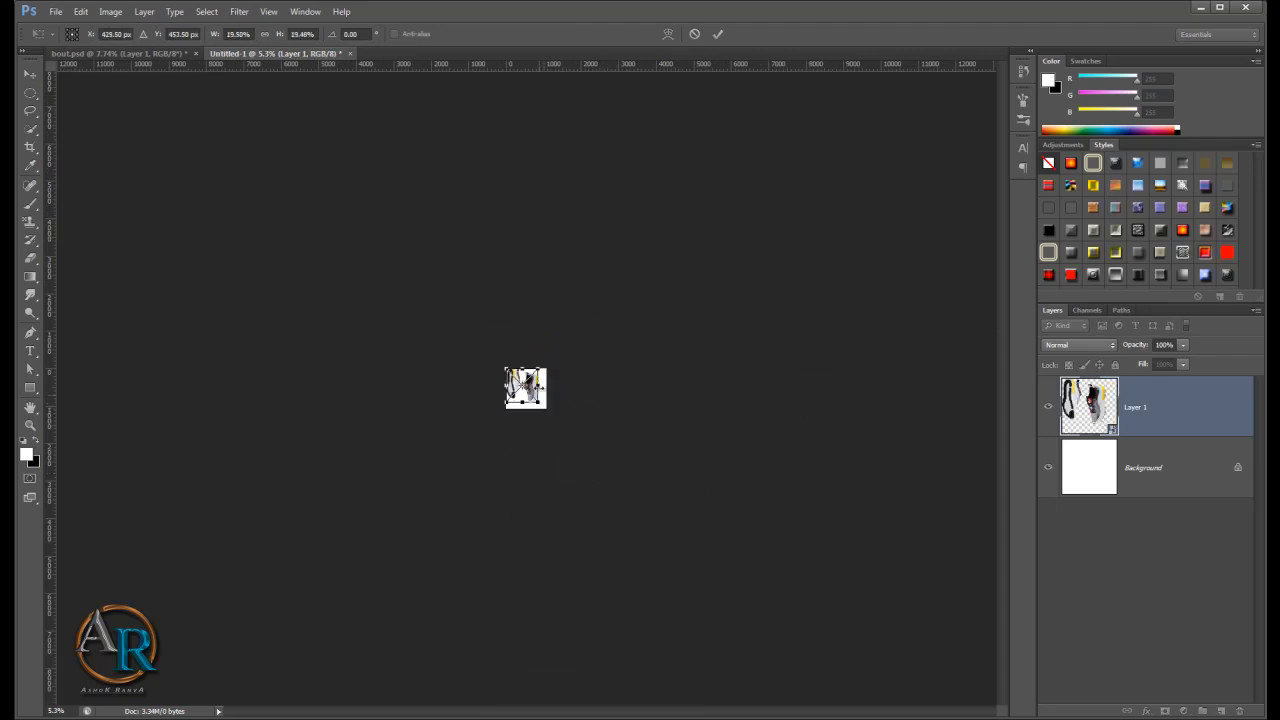
pyautogui.scroll(7, 540, 392)
pyautogui.scroll(4, 540, 380)
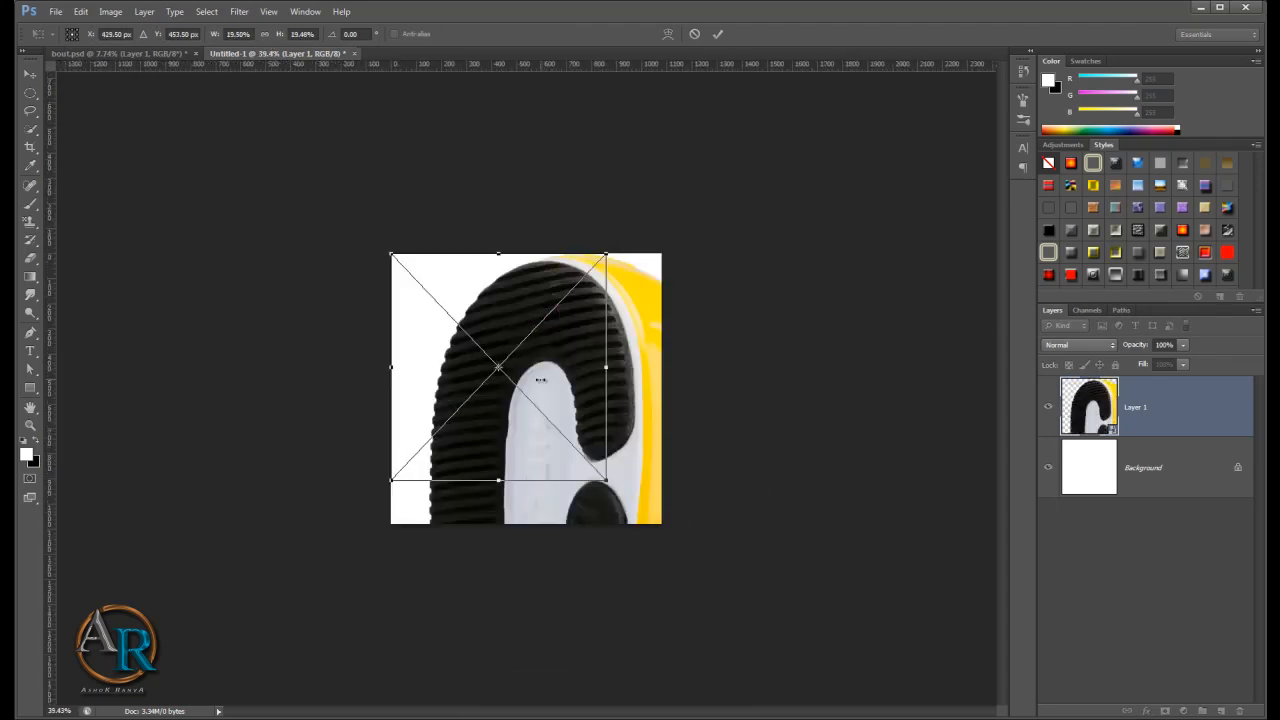
pyautogui.moveTo(633, 512); pyautogui.dragTo(493, 370)
pyautogui.scroll(4, 508, 369)
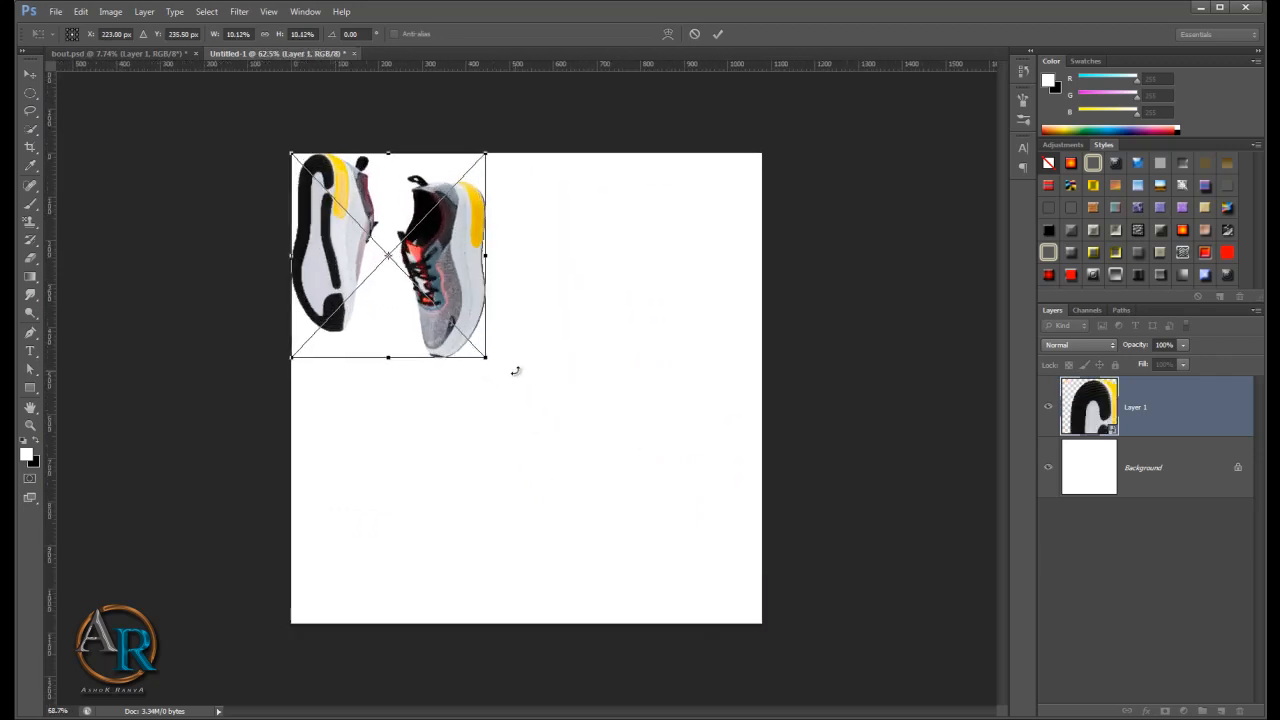
# Move the shoes to the right of the canvas centre and rotate them slightly, by about 0.72 degrees.
pyautogui.moveTo(472, 291); pyautogui.dragTo(709, 362)
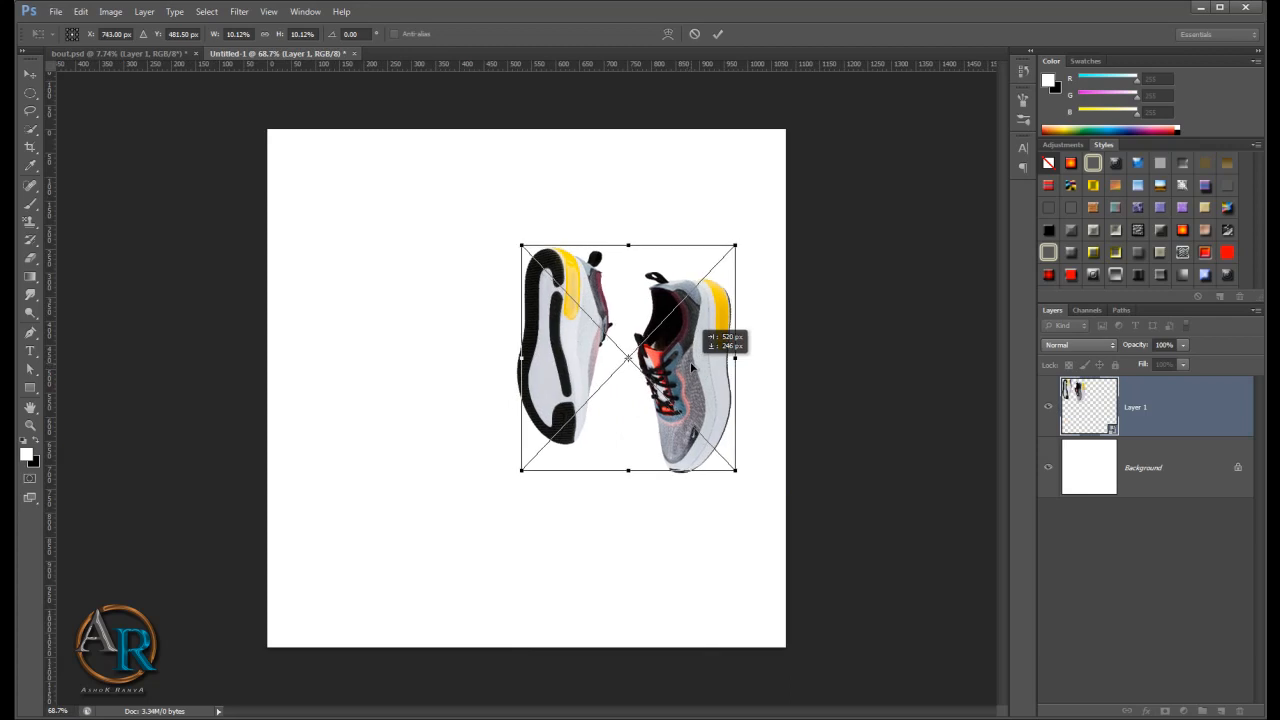
pyautogui.moveTo(742, 234); pyautogui.dragTo(742, 231)
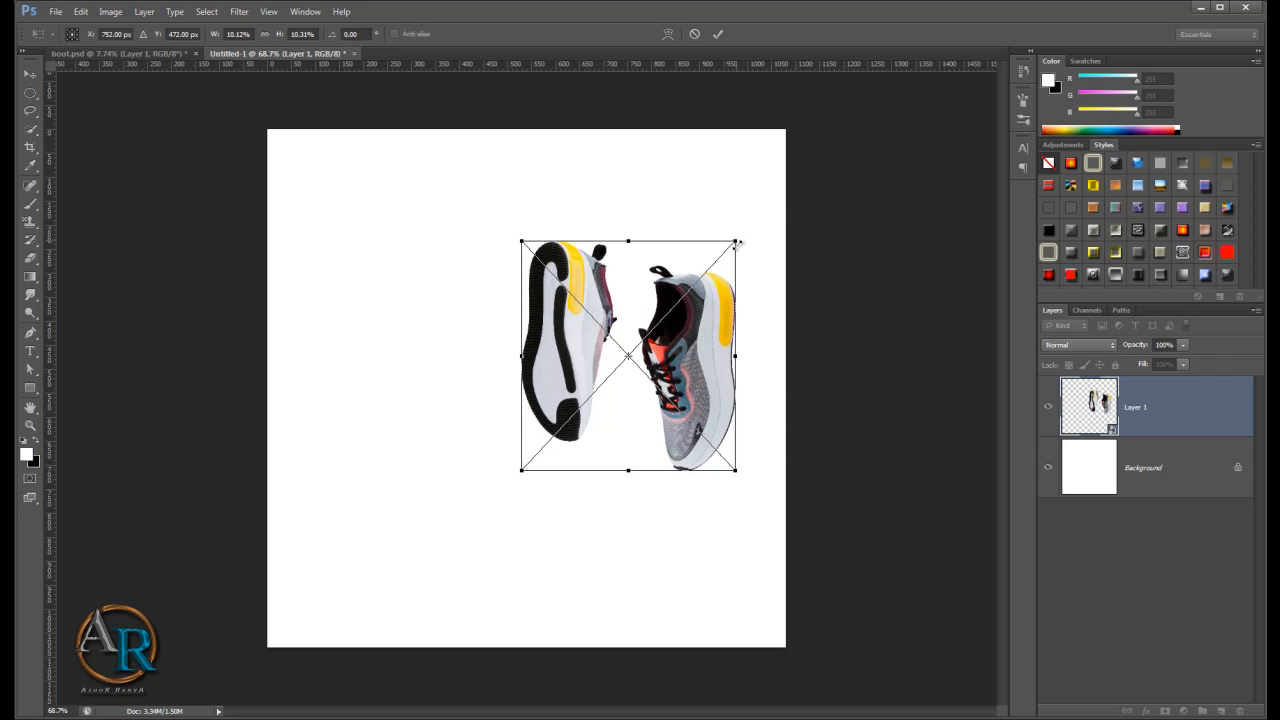
pyautogui.moveTo(738, 242); pyautogui.dragTo(765, 230)
pyautogui.press('u')
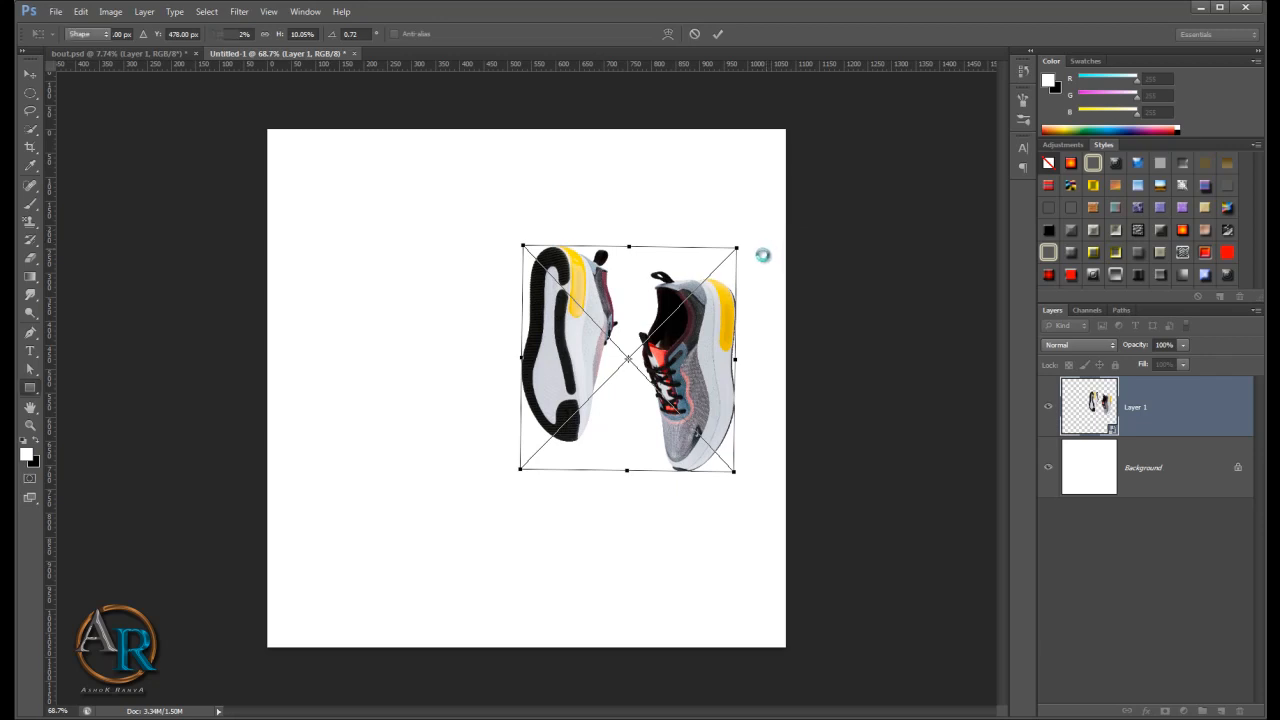
# Add a new layer directly above the Background and give it a muted red Color Overlay, 9c4444.
pyautogui.click(1150, 470)
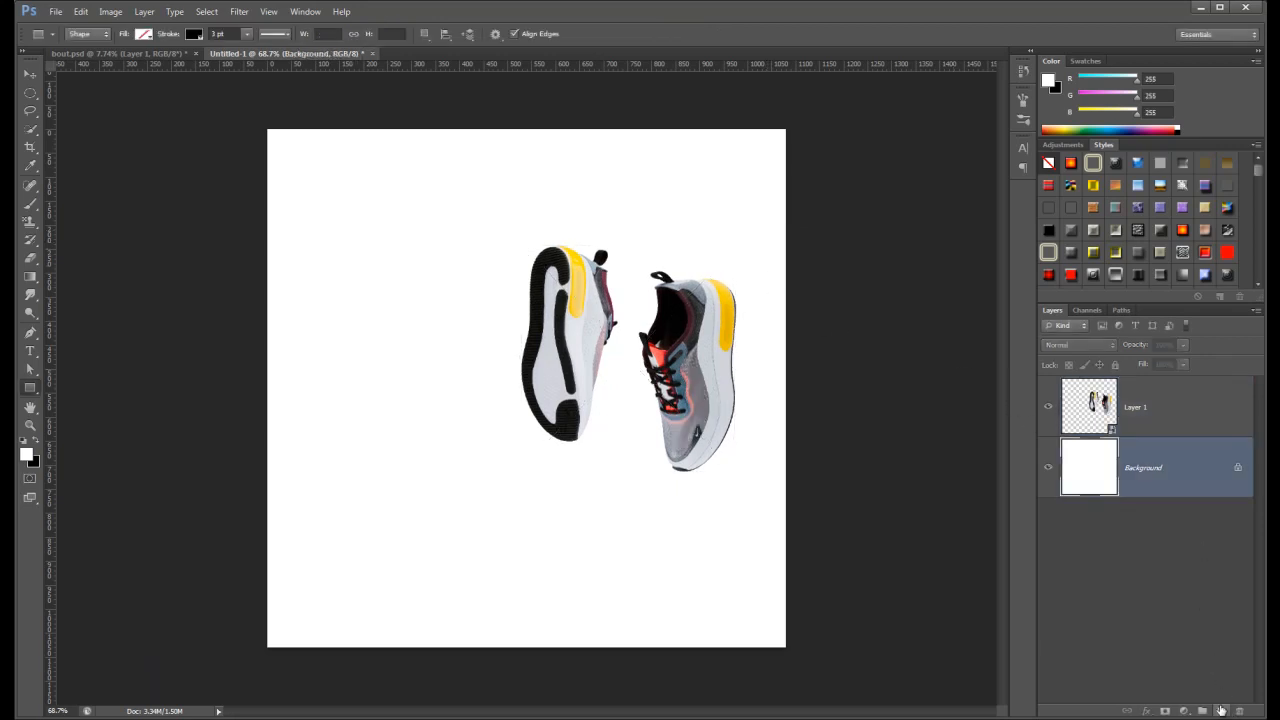
pyautogui.click(1221, 711)
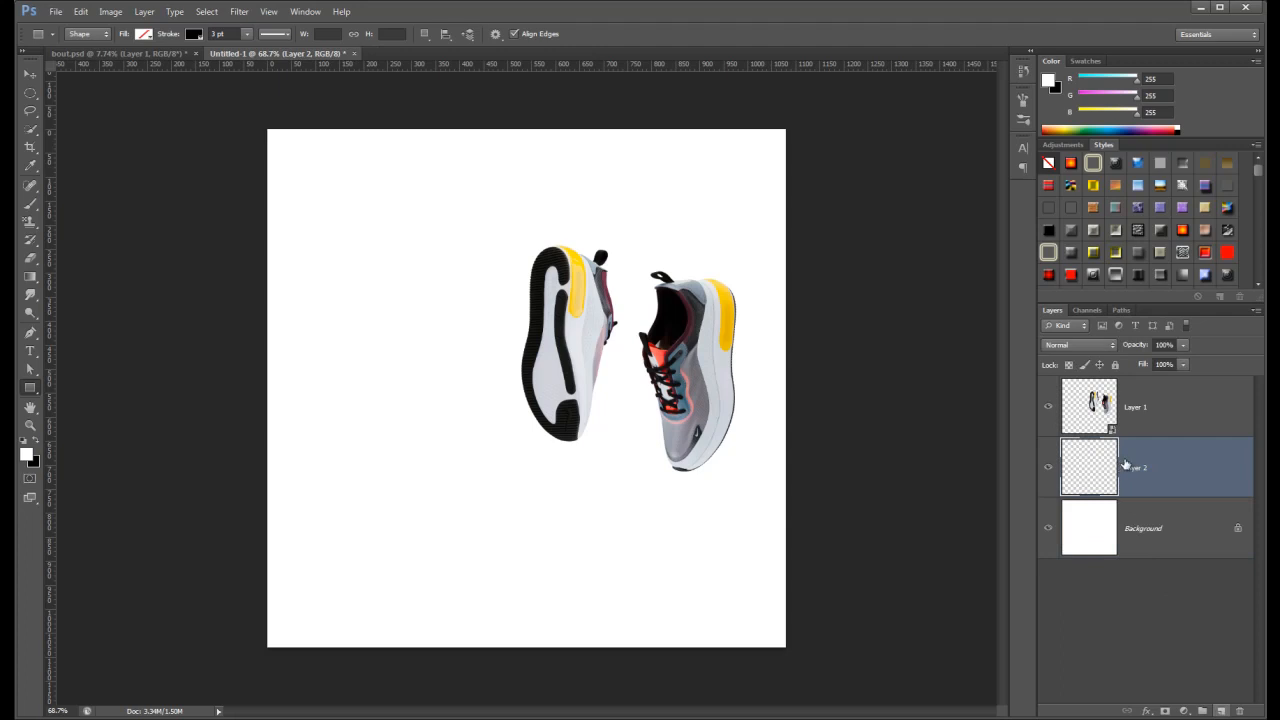
pyautogui.doubleClick(1206, 471)
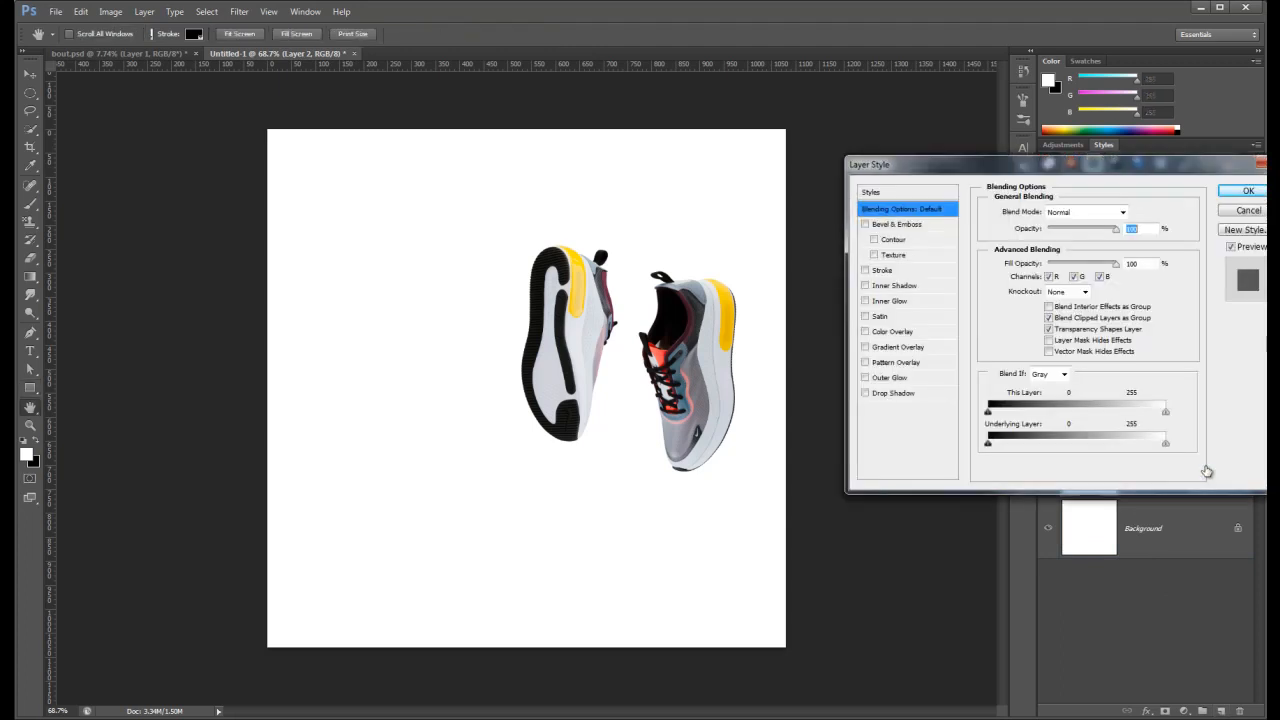
pyautogui.click(929, 333)
pyautogui.click(1135, 214)
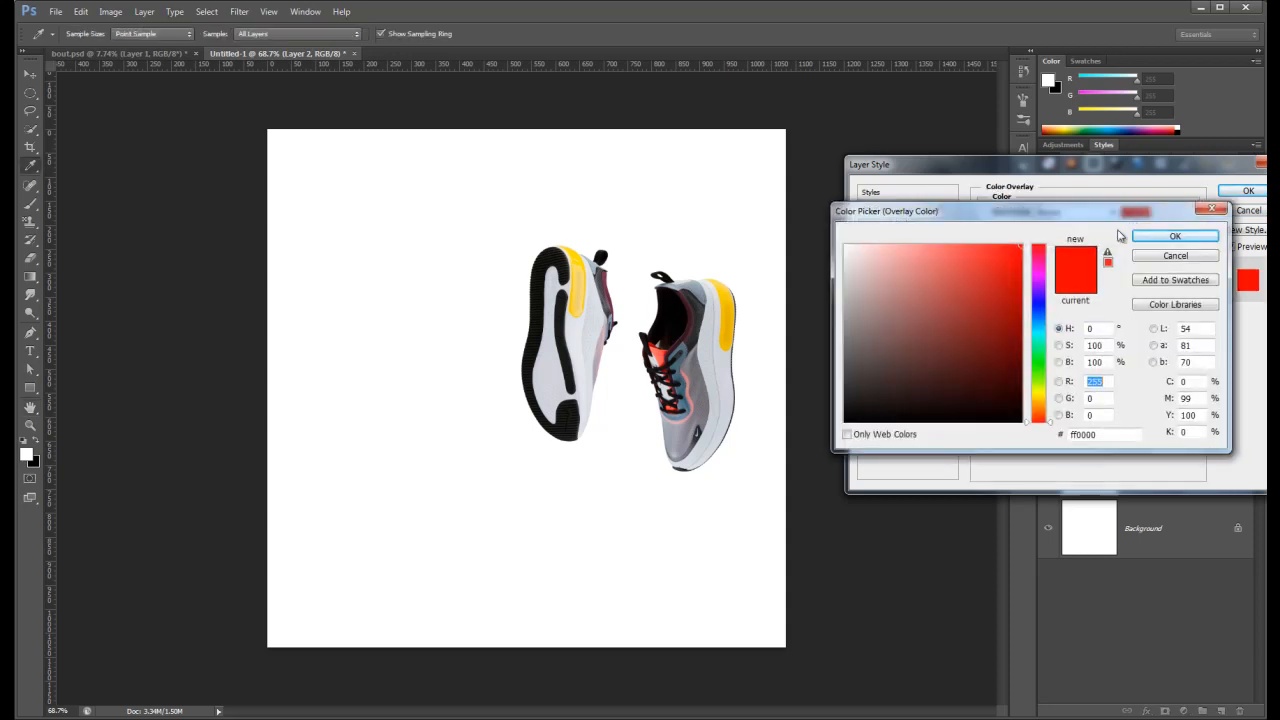
pyautogui.click(944, 313)
pyautogui.click(1175, 236)
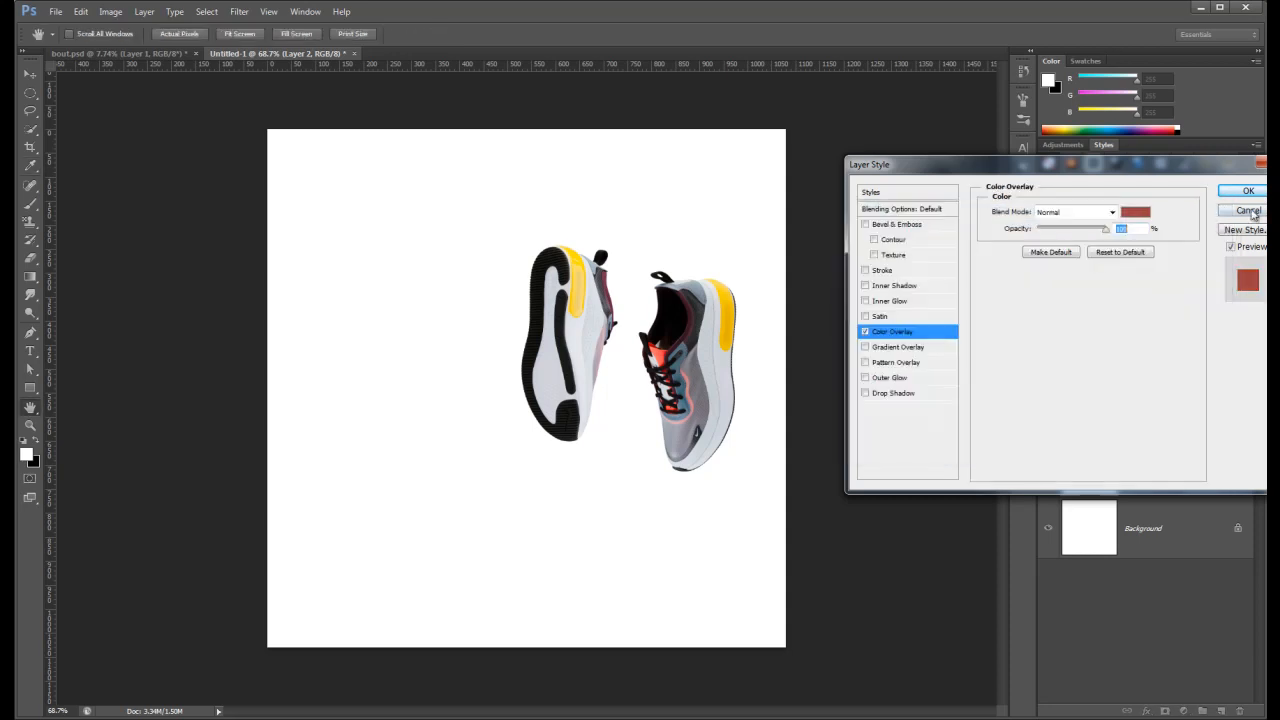
pyautogui.click(1250, 192)
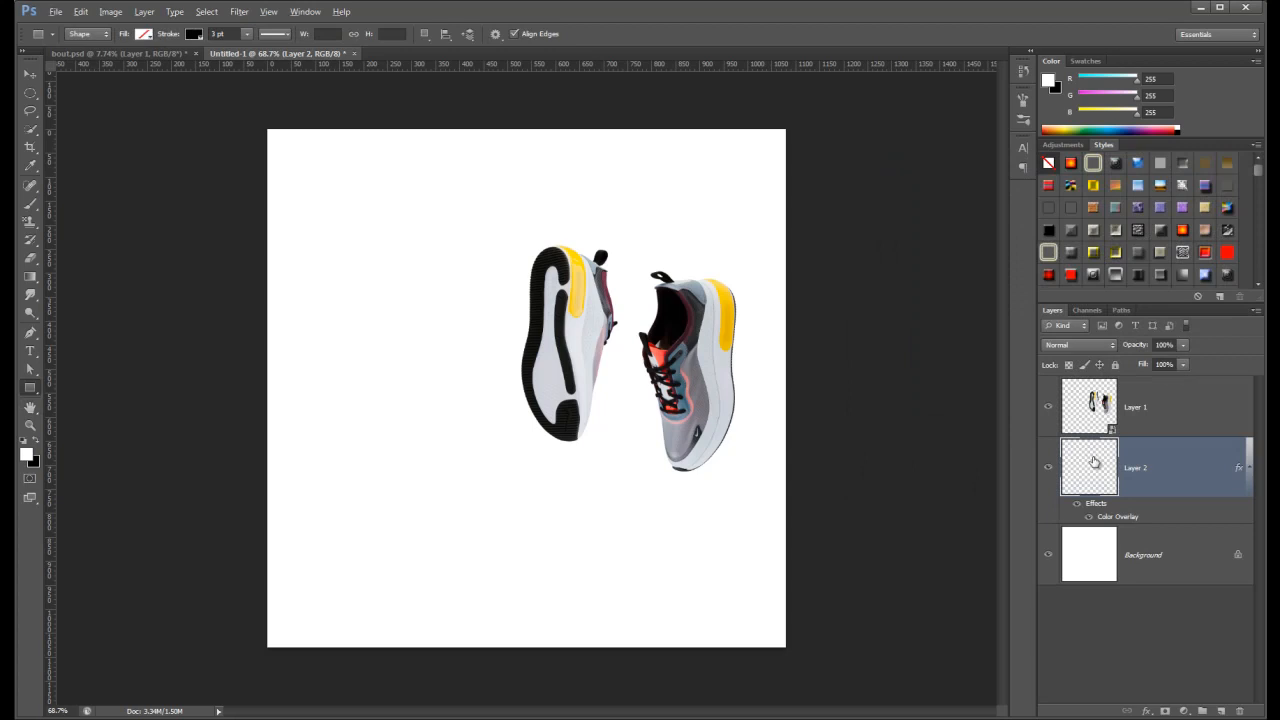
# Fill Layer 2 with white and set its Color Overlay to the blue 3b6372 sampled from the shoe.
pyautogui.hotkey('alt', 'BackSpace')
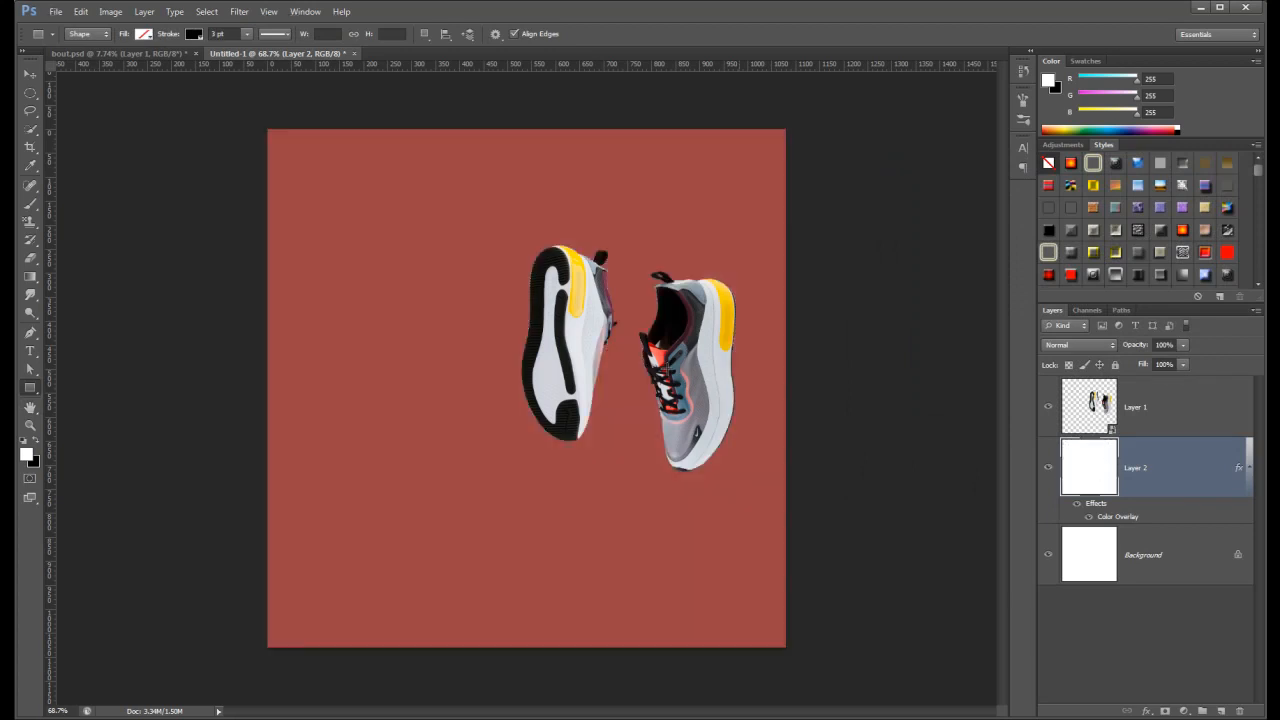
pyautogui.doubleClick(1166, 484)
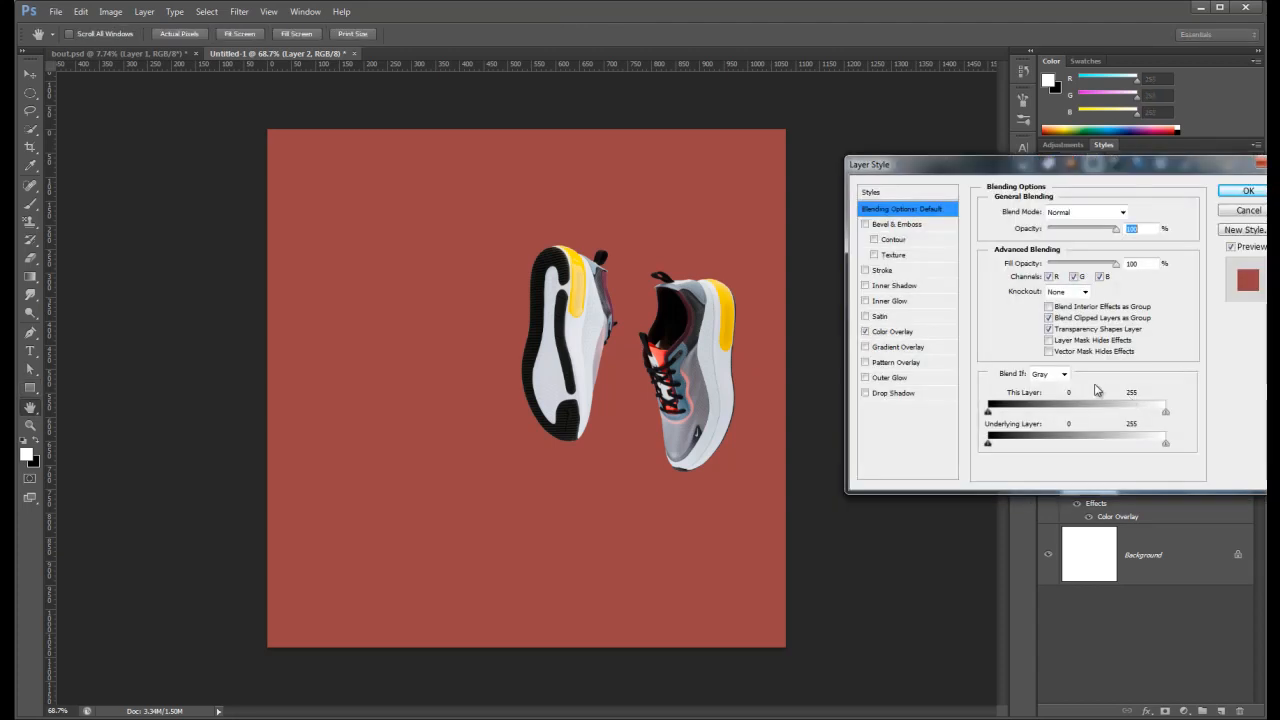
pyautogui.click(905, 333)
pyautogui.click(1138, 213)
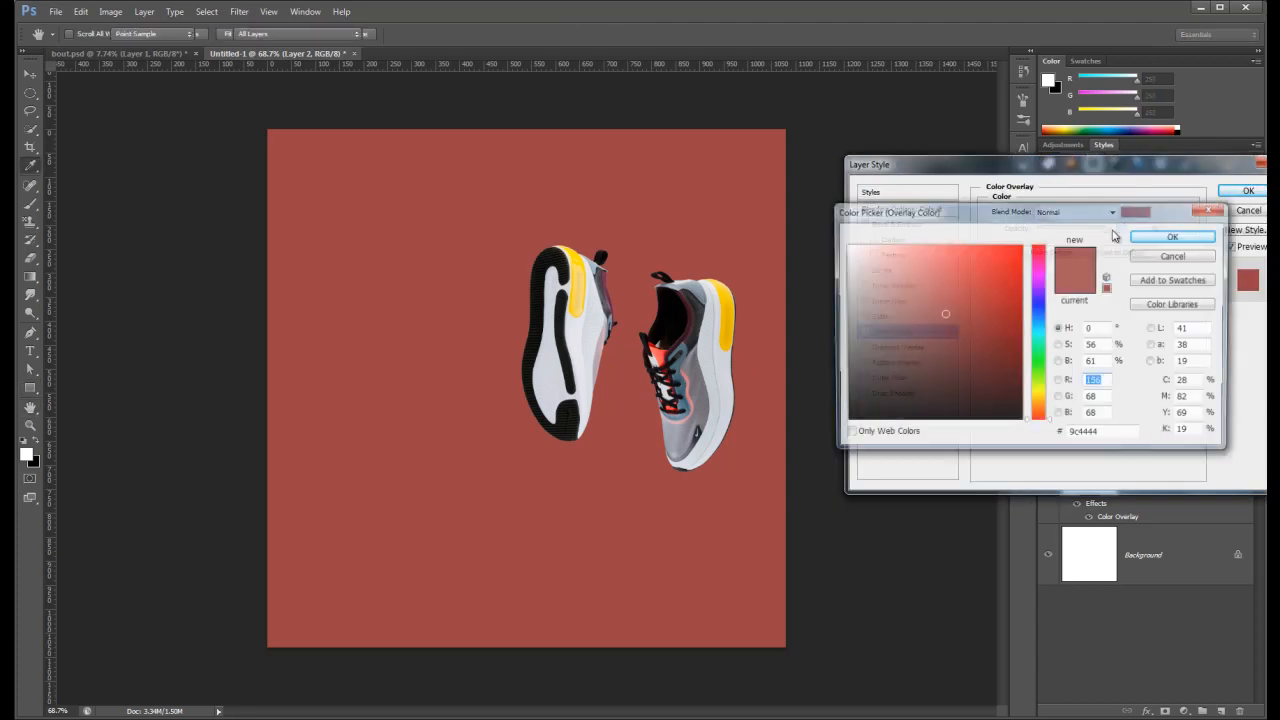
pyautogui.click(686, 386)
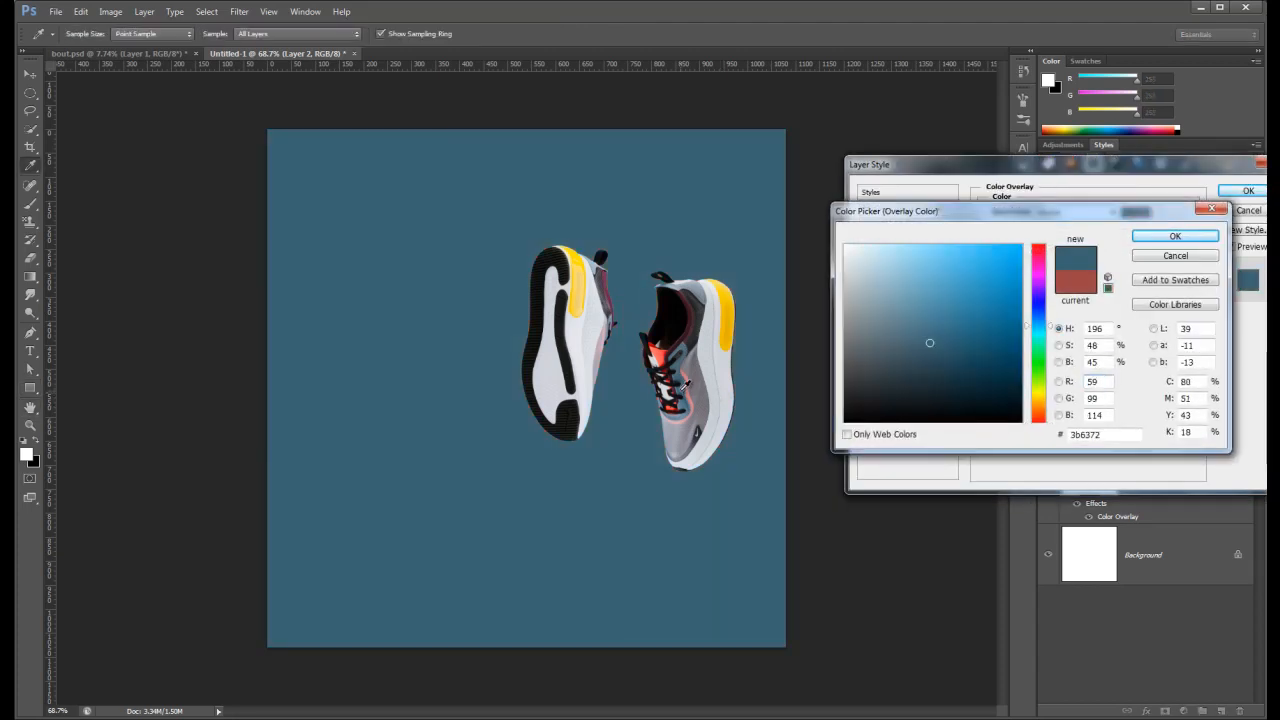
pyautogui.click(1175, 237)
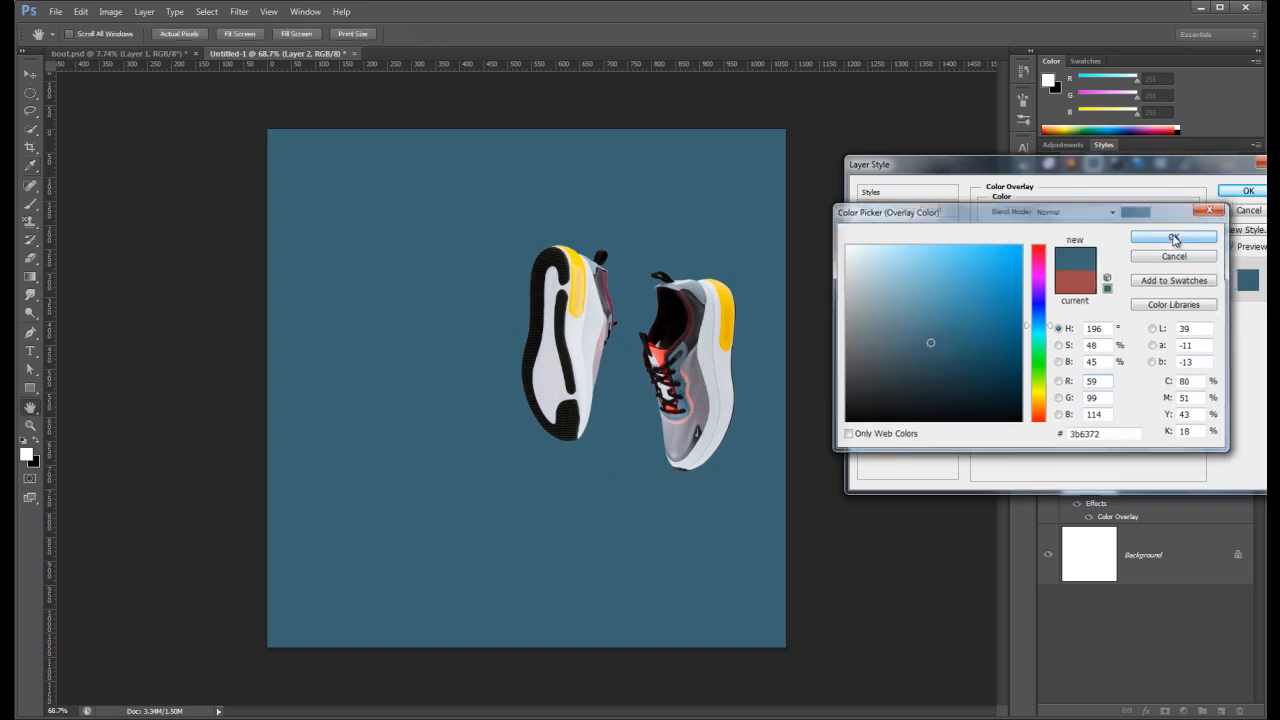
pyautogui.click(1244, 192)
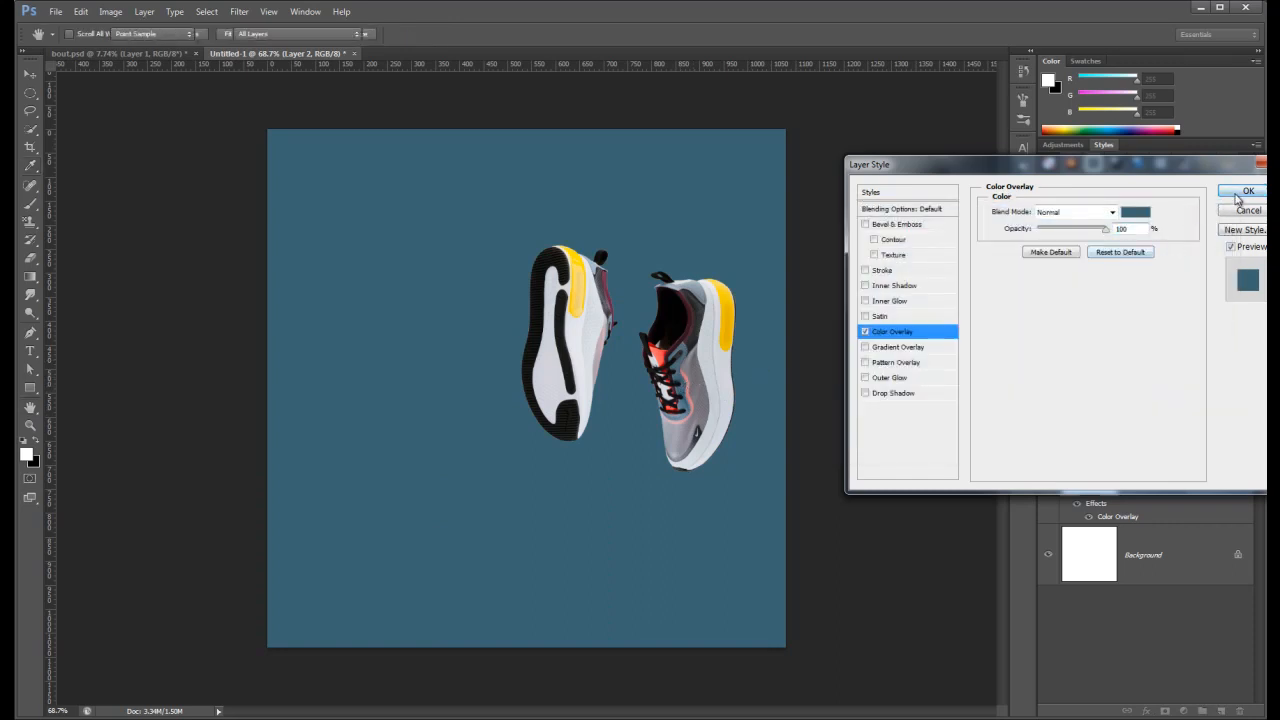
# Add a new layer above Layer 2 and paint a soft white glow behind the shoes with a 417 px brush at 0% hardness.
pyautogui.click(1221, 710)
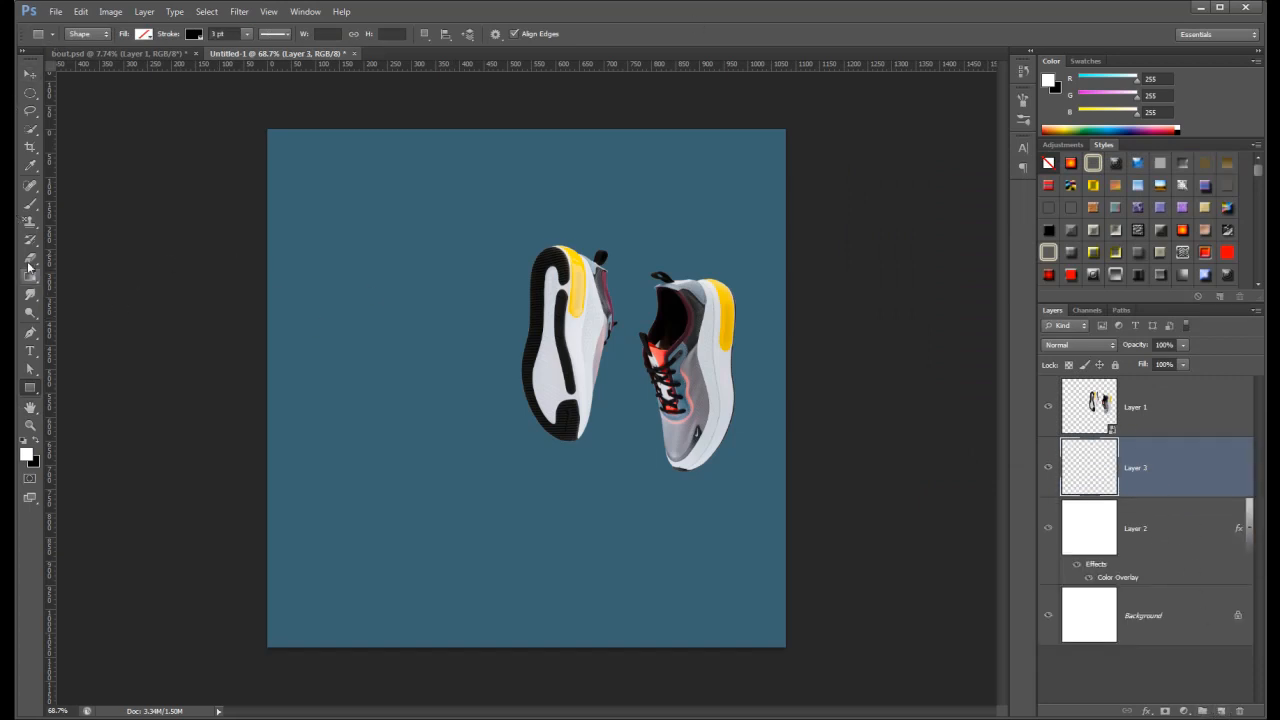
pyautogui.click(30, 205)
pyautogui.click(30, 210)
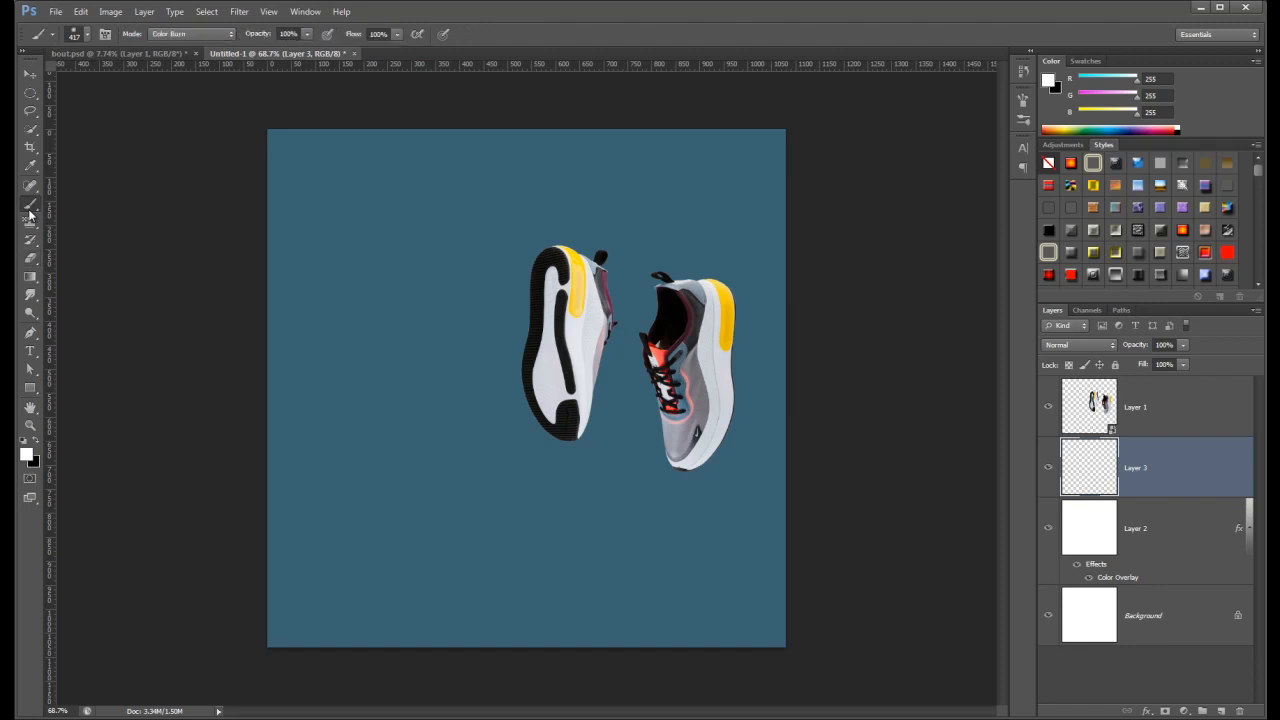
pyautogui.click(76, 38)
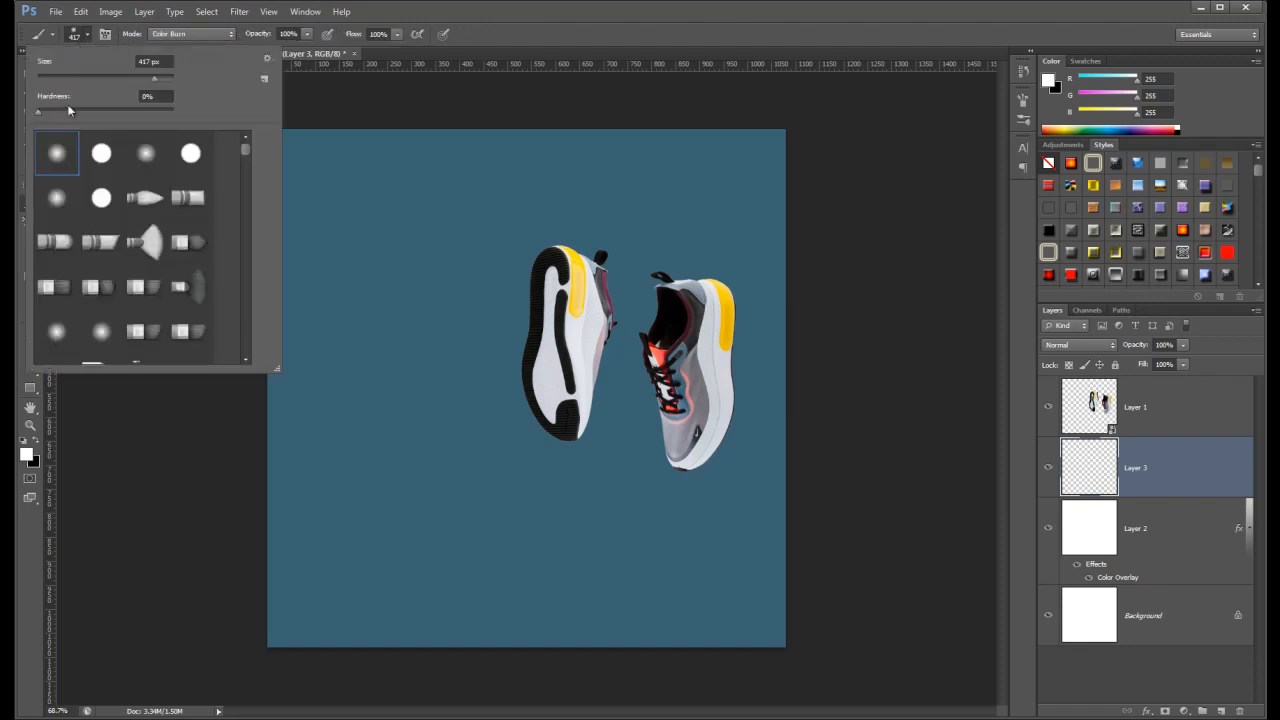
pyautogui.click(83, 38)
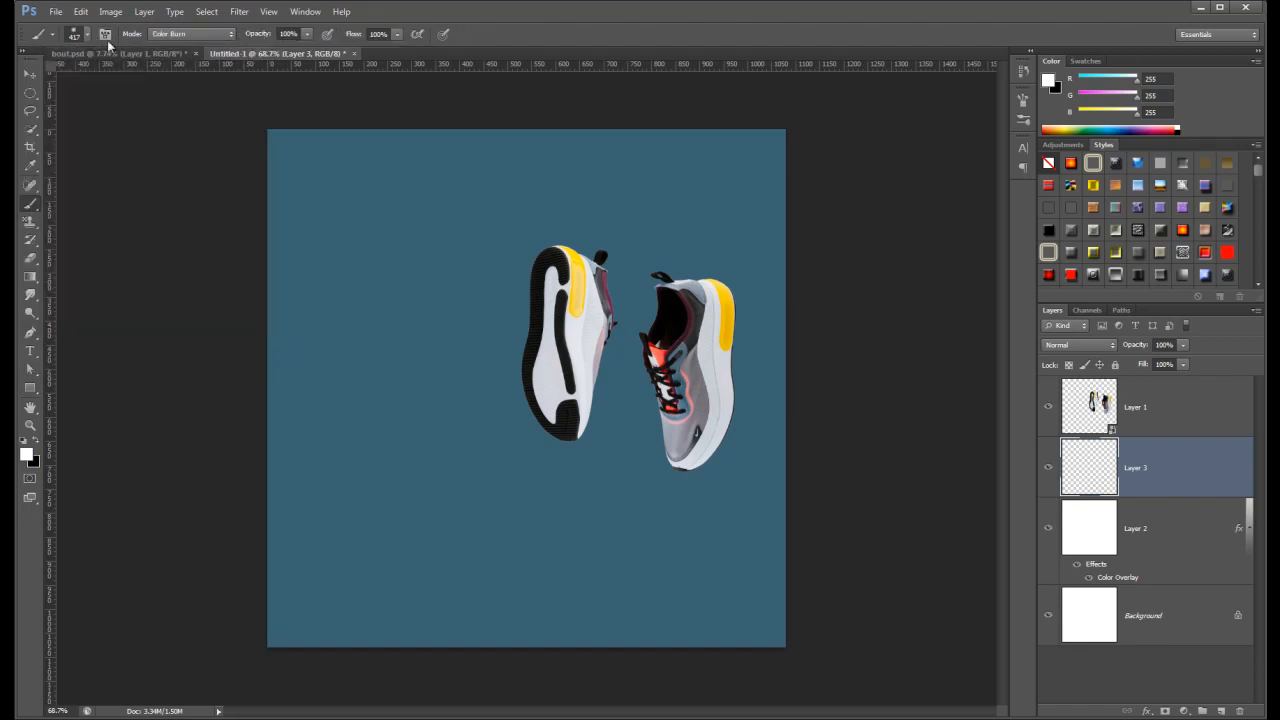
pyautogui.click(533, 383)
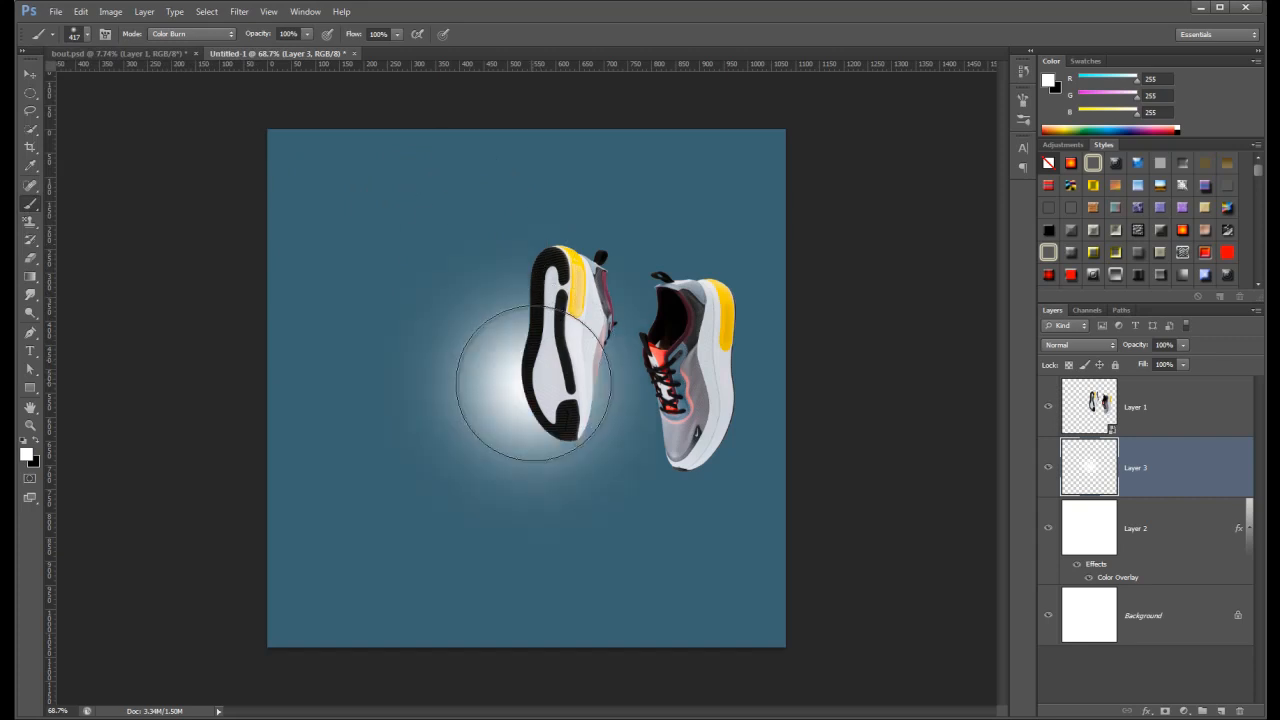
pyautogui.click(560, 395)
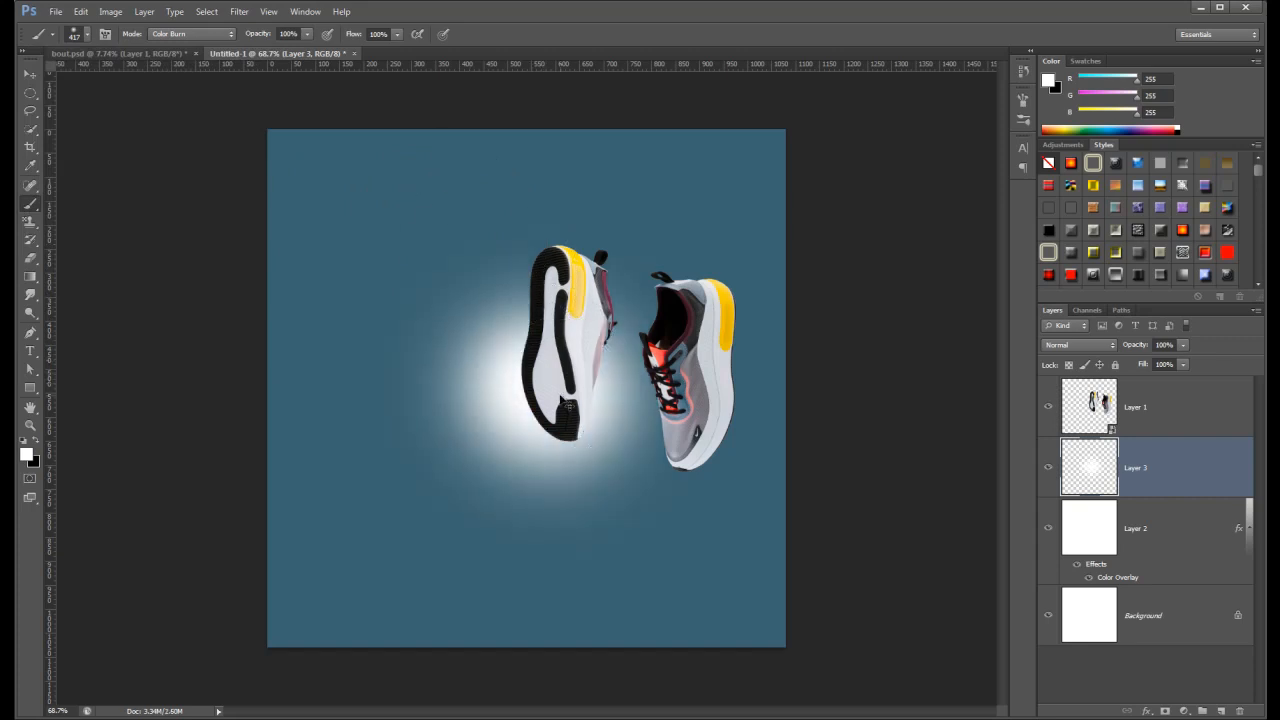
# Stretch the white glow on Layer 3 into a wide, flat band across the canvas, about 320% wide and 54% high.
pyautogui.hotkey('ctrl', 't')
pyautogui.moveTo(725, 221); pyautogui.dragTo(966, 320)
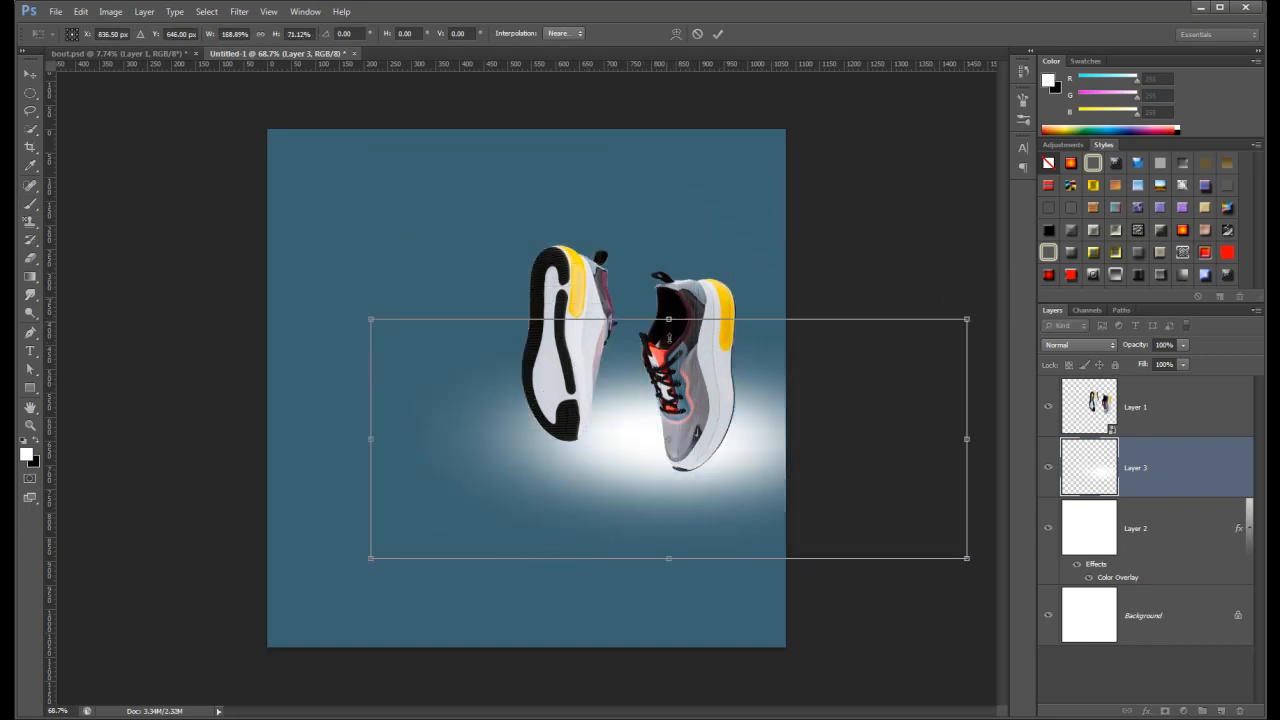
pyautogui.moveTo(669, 320); pyautogui.dragTo(669, 371)
pyautogui.moveTo(634, 449); pyautogui.dragTo(504, 399)
pyautogui.moveTo(846, 394); pyautogui.dragTo(1060, 393)
pyautogui.moveTo(245, 395); pyautogui.dragTo(62, 393)
pyautogui.scroll(-1, 496, 412)
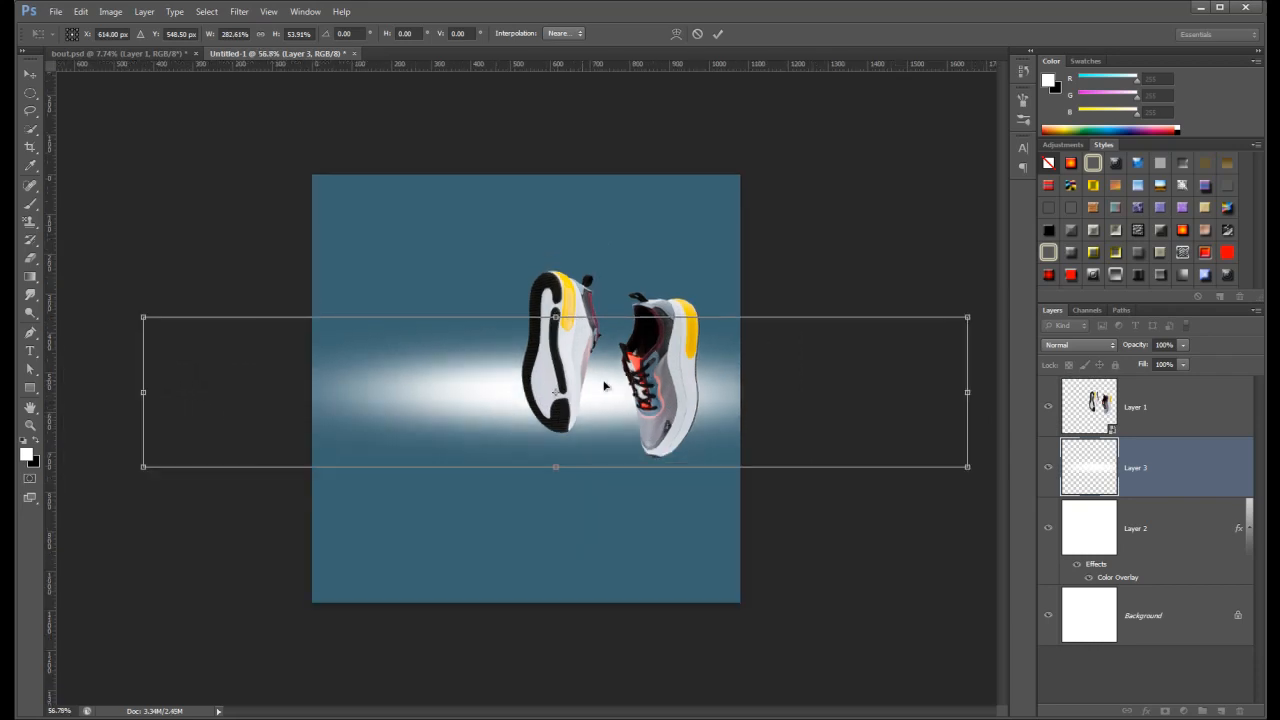
pyautogui.moveTo(972, 391); pyautogui.dragTo(1080, 377)
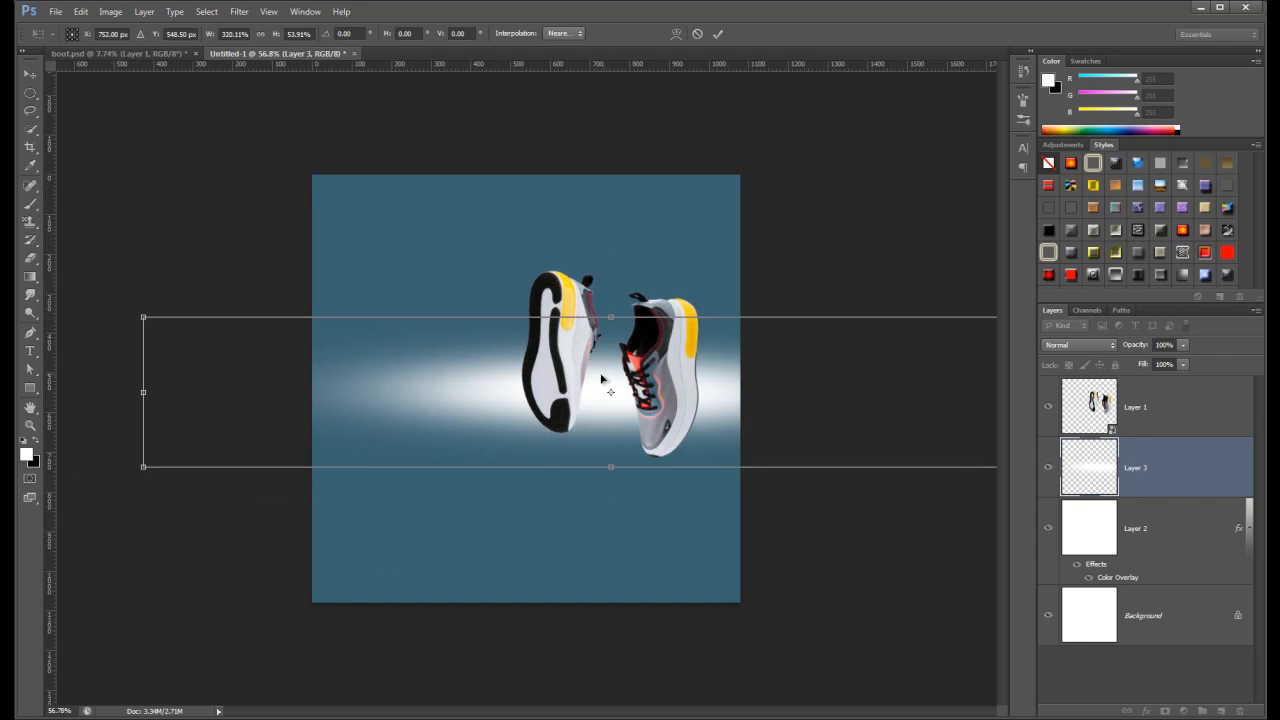
pyautogui.moveTo(606, 380); pyautogui.dragTo(523, 373)
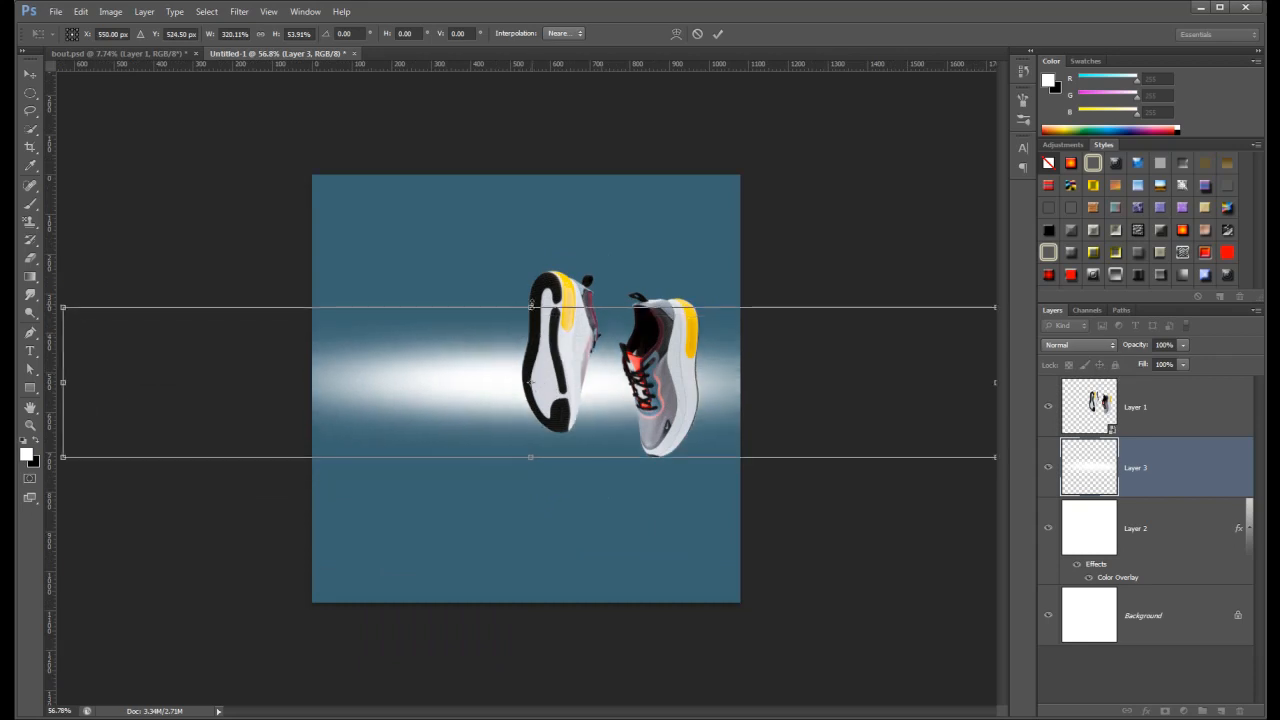
# Make the glow band taller, to about 85% height, apply the transform and lower Layer 3's opacity to soften it.
pyautogui.moveTo(530, 305); pyautogui.dragTo(530, 271)
pyautogui.moveTo(538, 456); pyautogui.dragTo(521, 514)
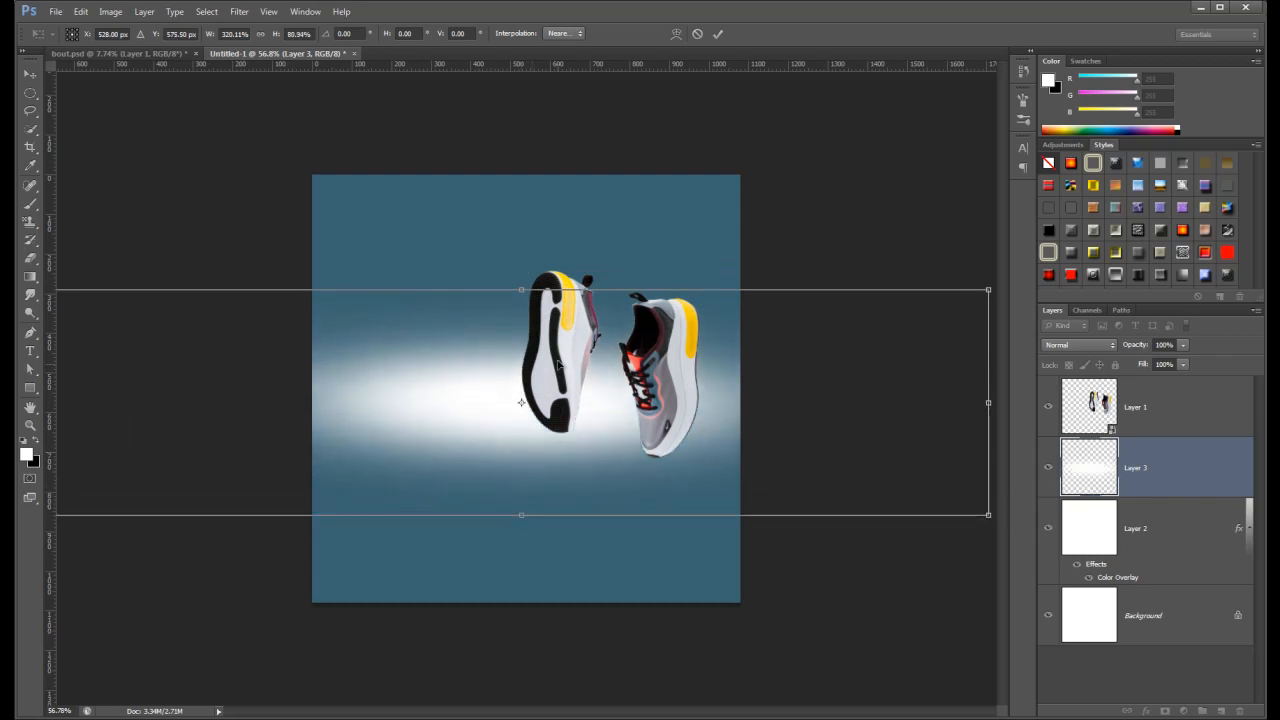
pyautogui.moveTo(562, 366); pyautogui.dragTo(559, 333)
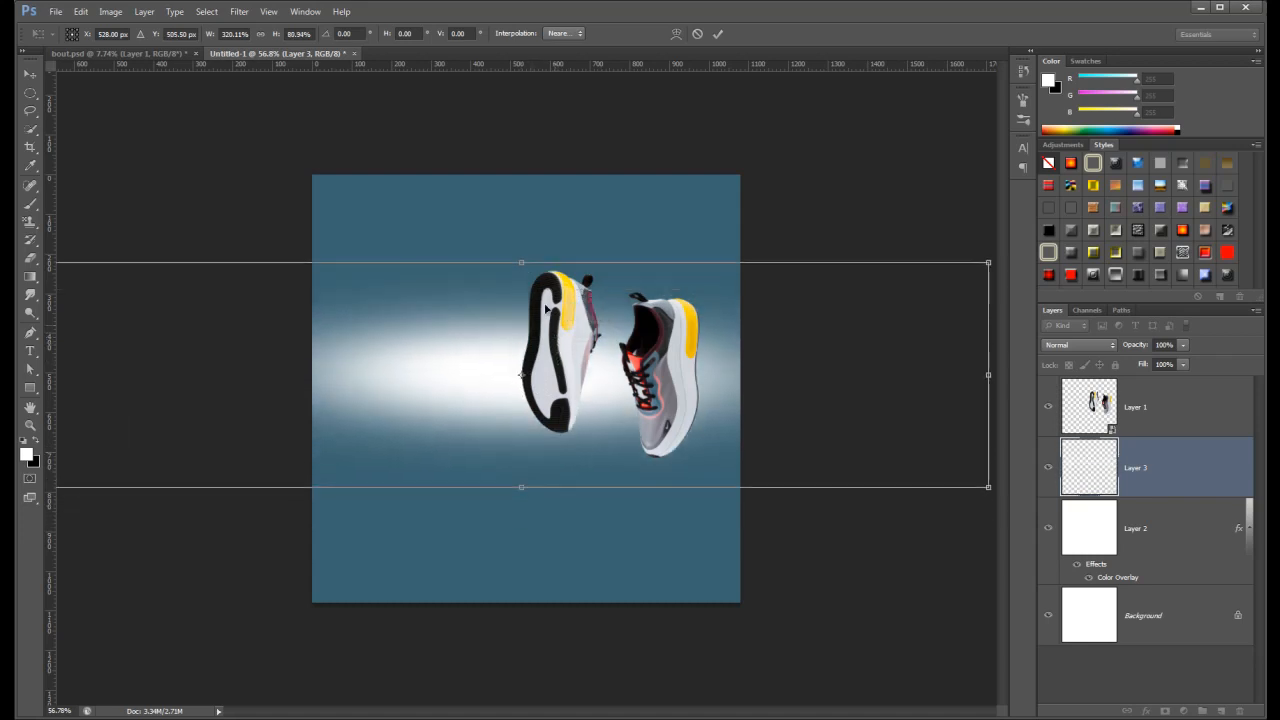
pyautogui.moveTo(521, 263); pyautogui.dragTo(523, 248)
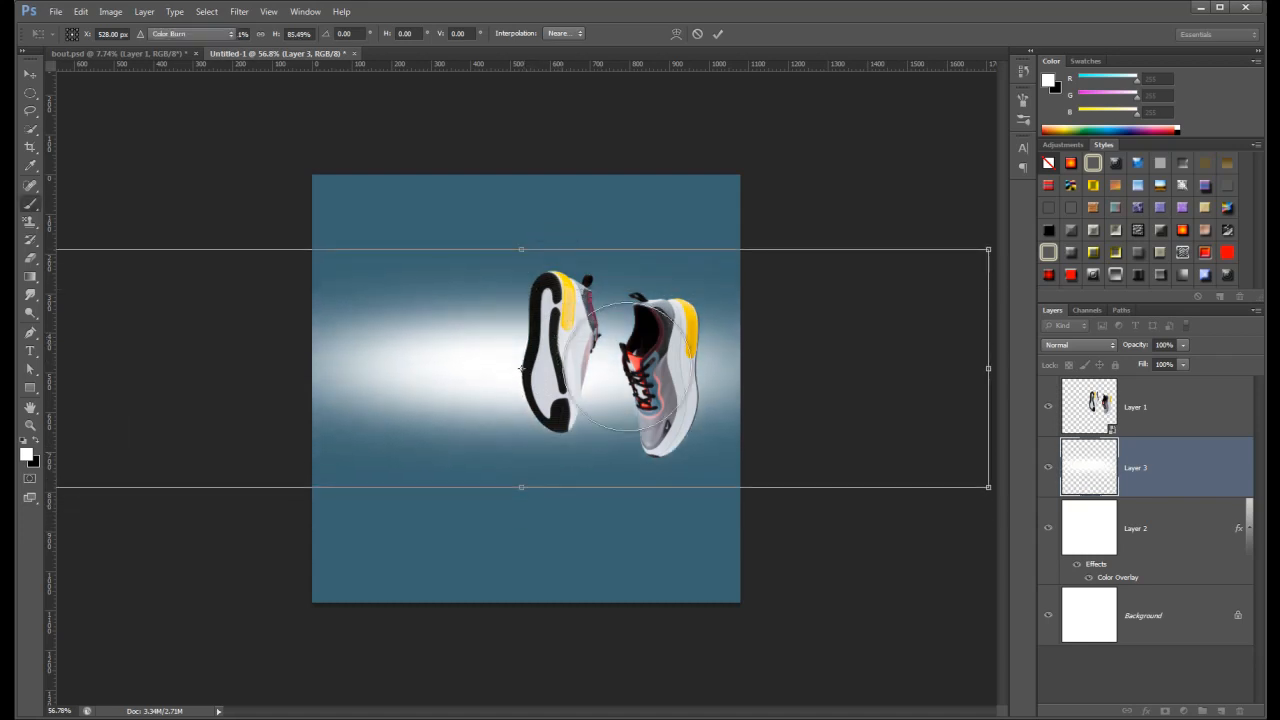
pyautogui.press('Return')
pyautogui.press('b')
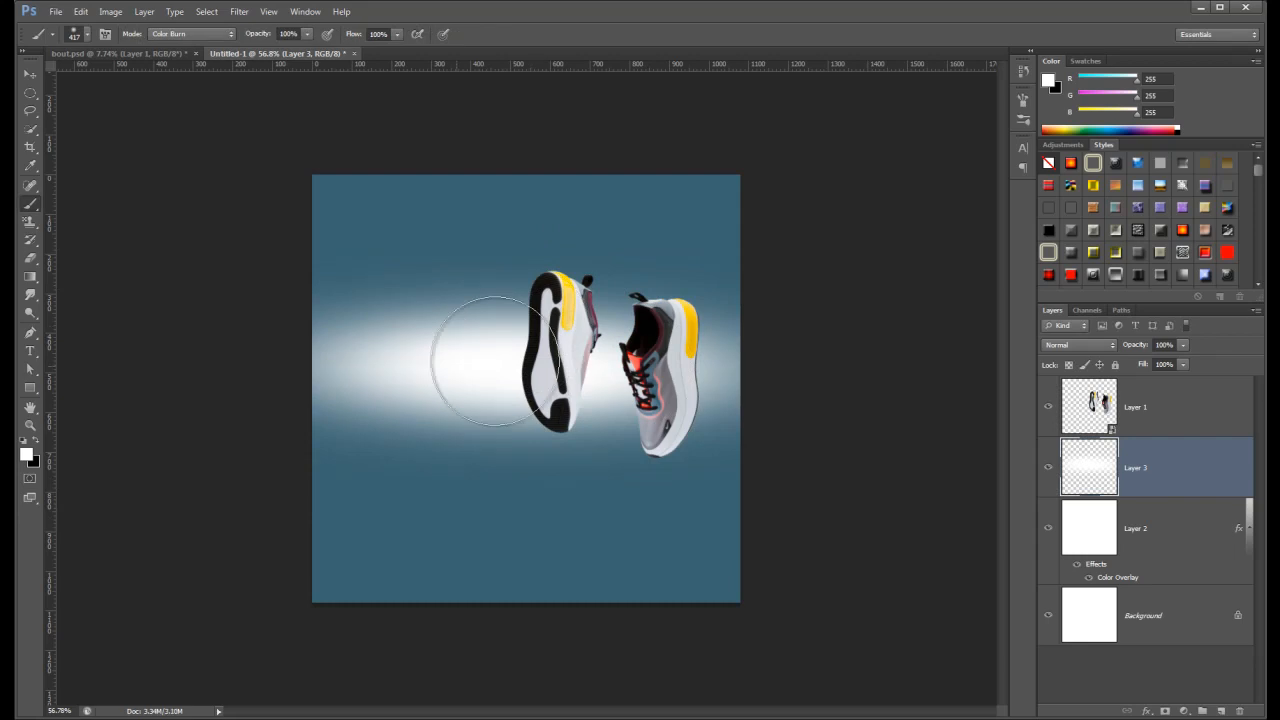
pyautogui.click(1181, 346)
pyautogui.moveTo(1158, 362); pyautogui.dragTo(1141, 364)
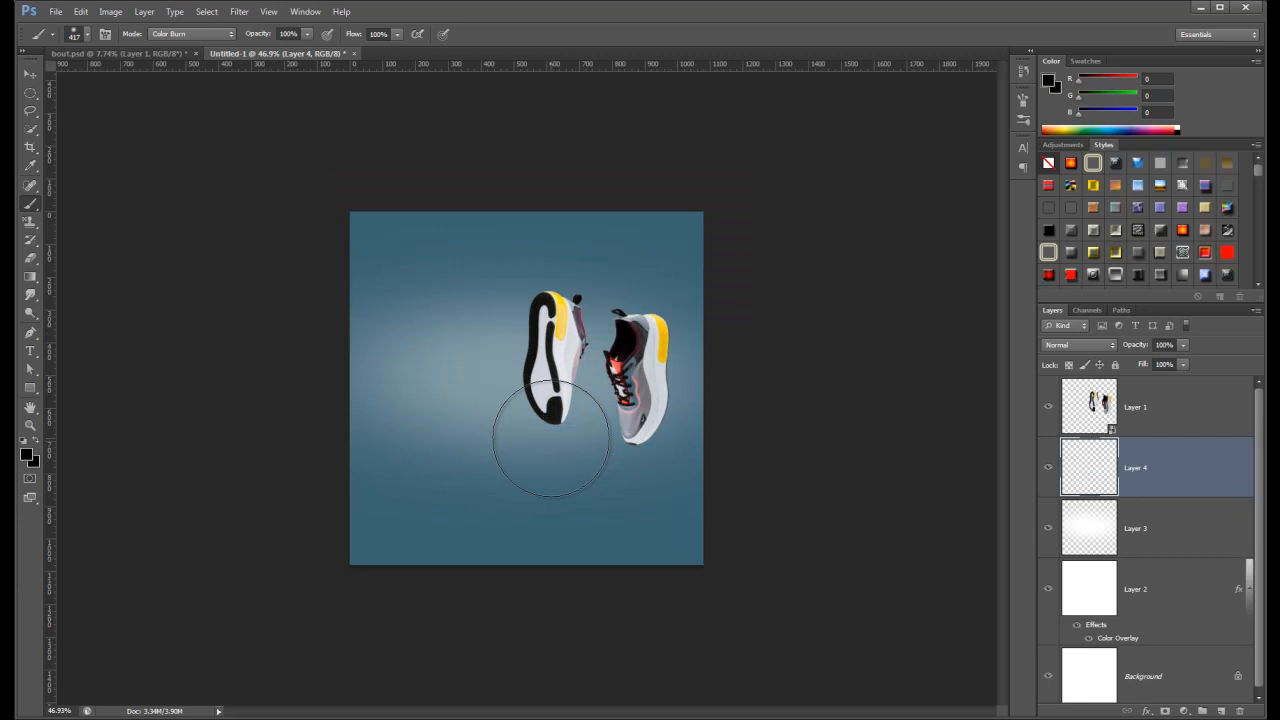
# On a new layer above Layer 3, dab a single black spot under the left shoe with a 90 px soft round brush.
pyautogui.scroll(3, 551, 440)
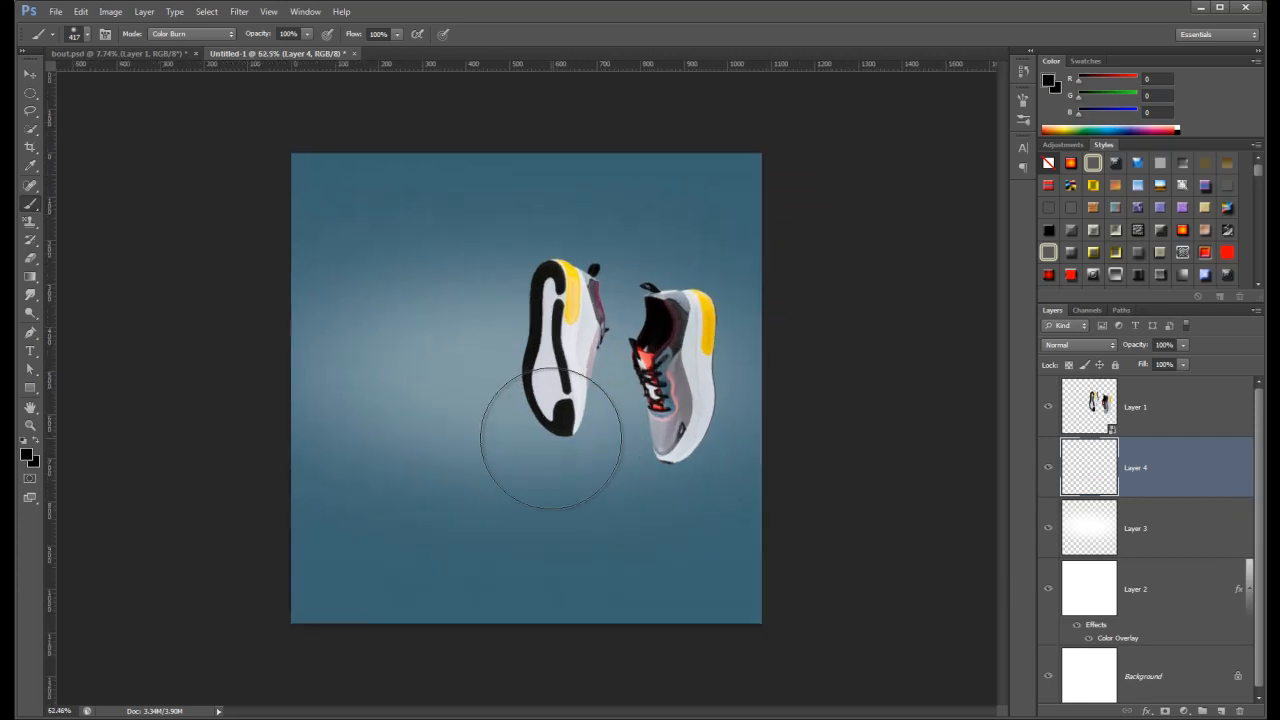
pyautogui.click(86, 34)
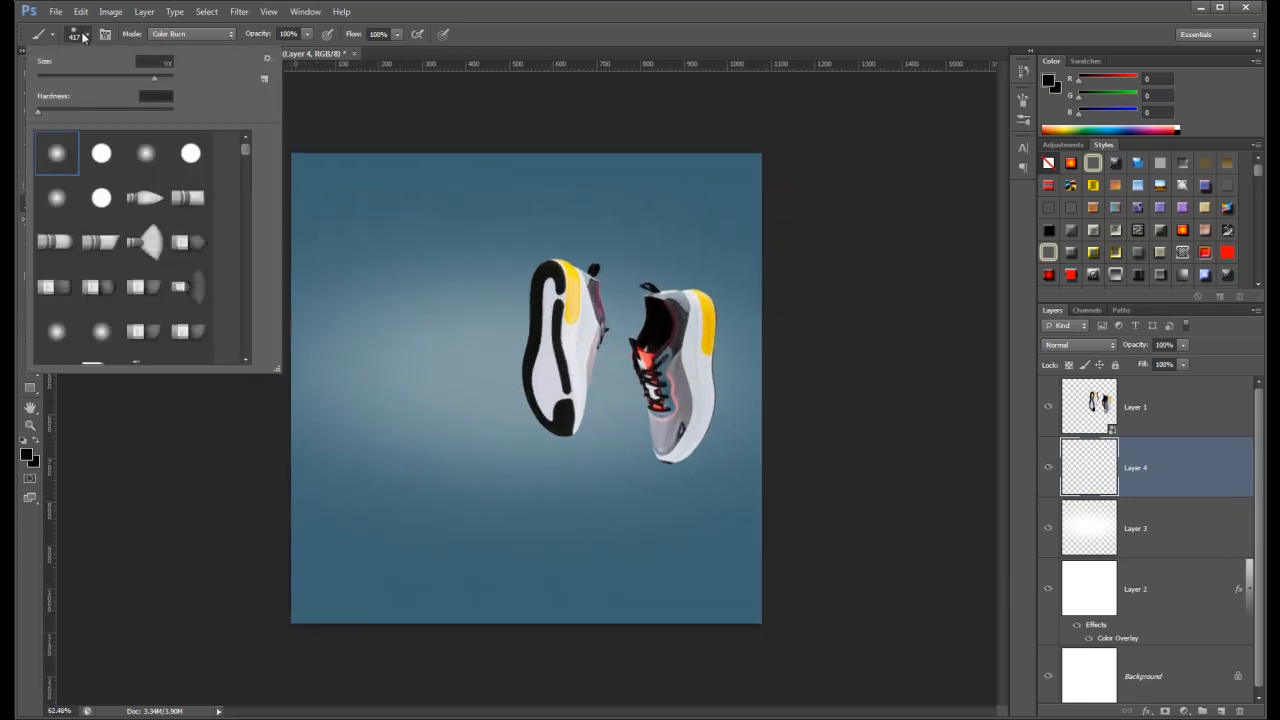
pyautogui.click(147, 154)
pyautogui.press('Return')
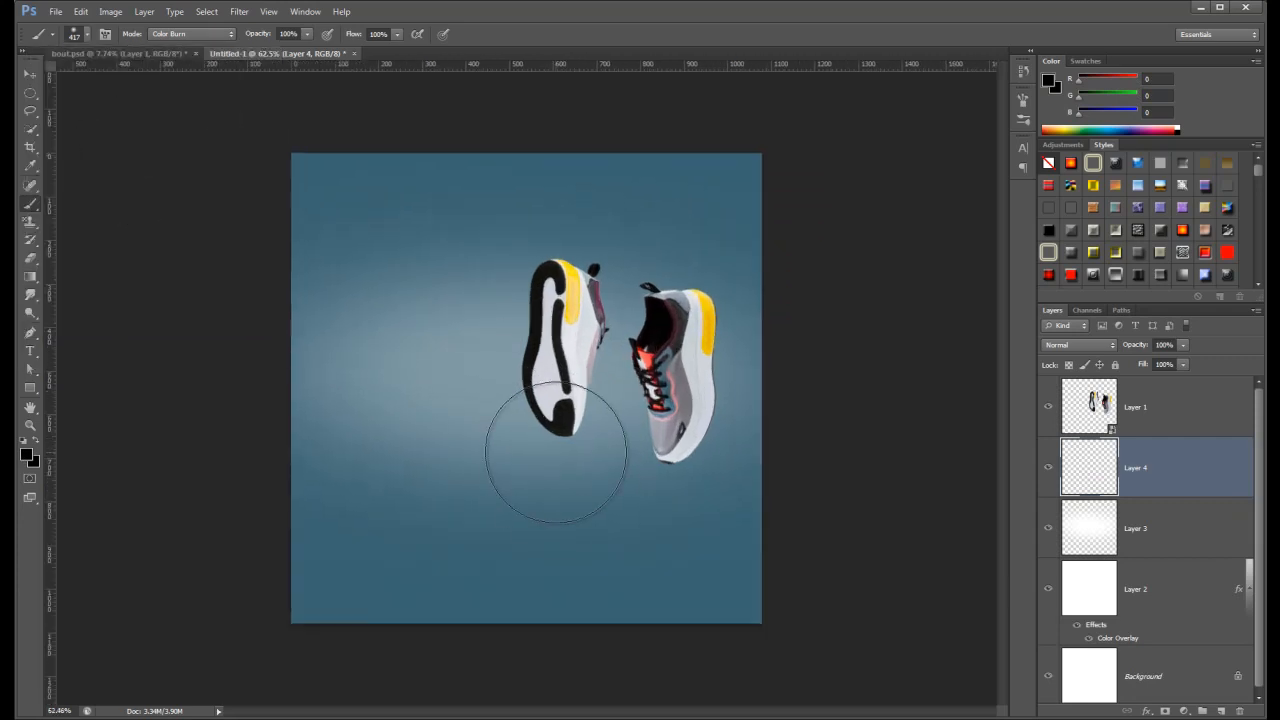
pyautogui.press('[')
pyautogui.press('[')
pyautogui.press('[')
pyautogui.press('[')
pyautogui.press('[')
pyautogui.press('[')
pyautogui.press('[')
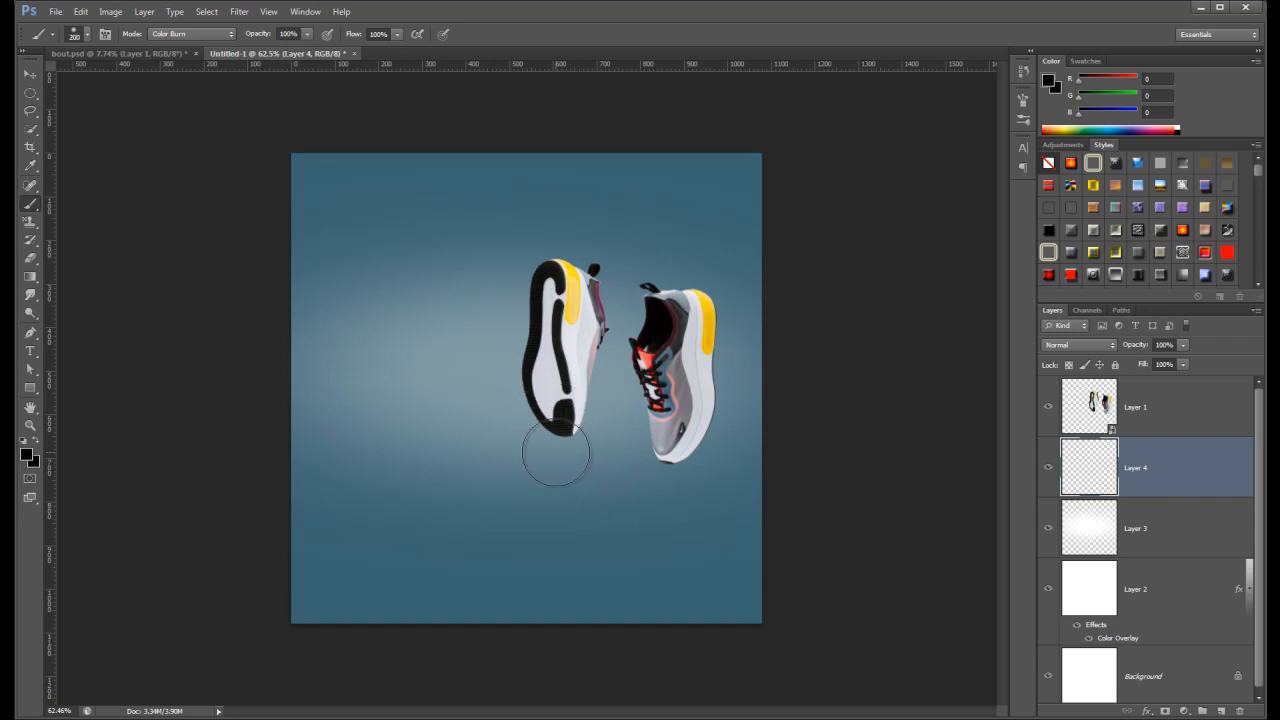
pyautogui.press('[')
pyautogui.click(557, 452)
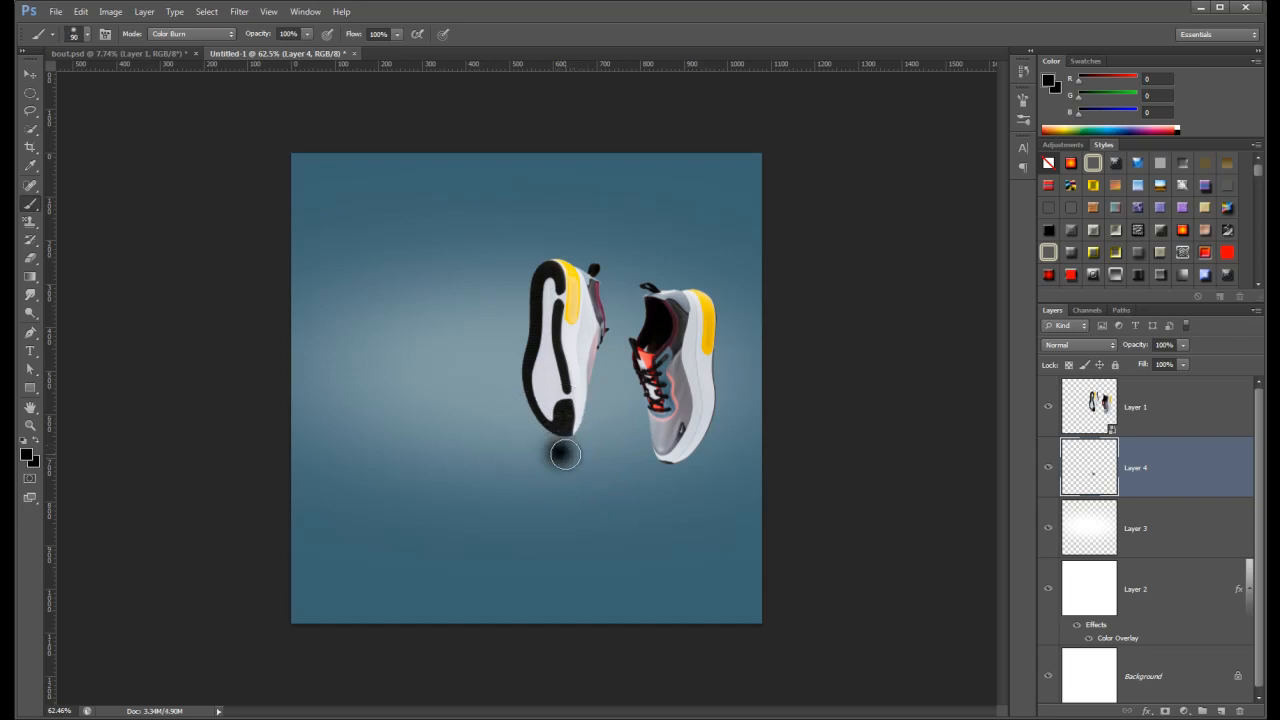
# Transform the black spot into a flat ellipse, 145.14% wide and 43.75% high, directly beneath the left shoe's toe.
pyautogui.hotkey('ctrl', 't')
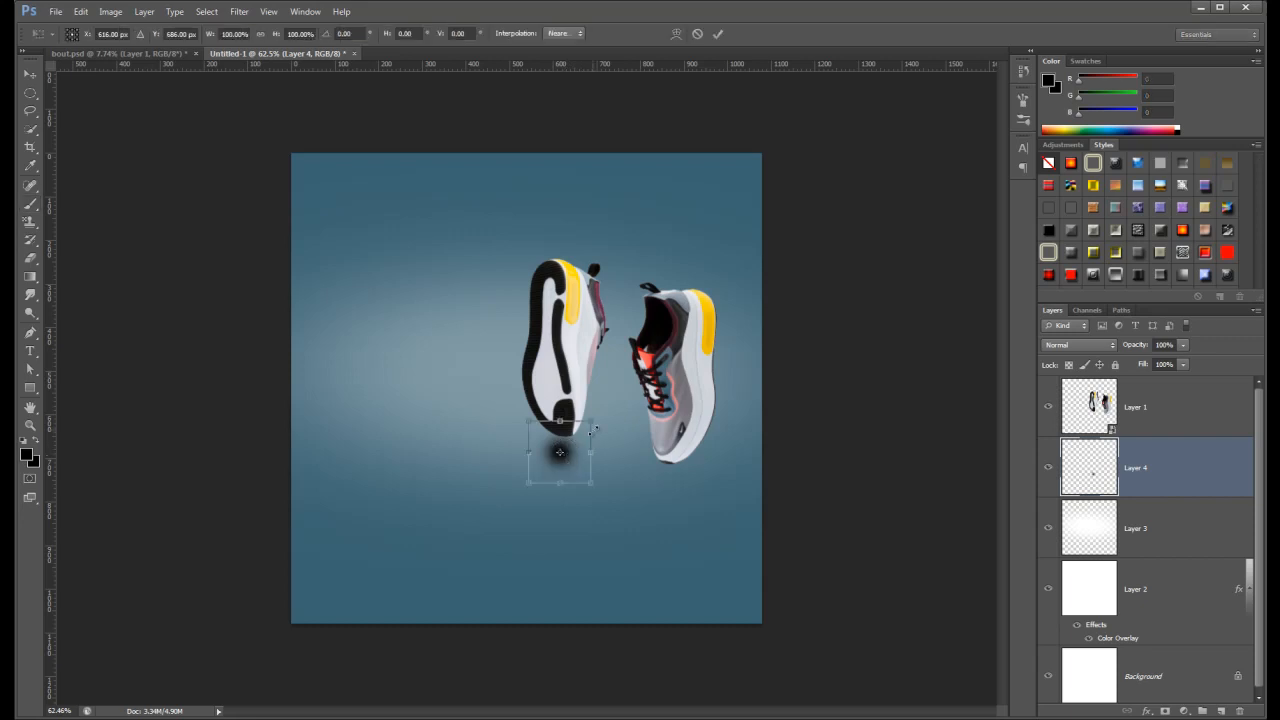
pyautogui.moveTo(594, 418)
pyautogui.mouseDown()
pyautogui.moveTo(598, 436)
pyautogui.moveTo(620, 423)
pyautogui.mouseUp()
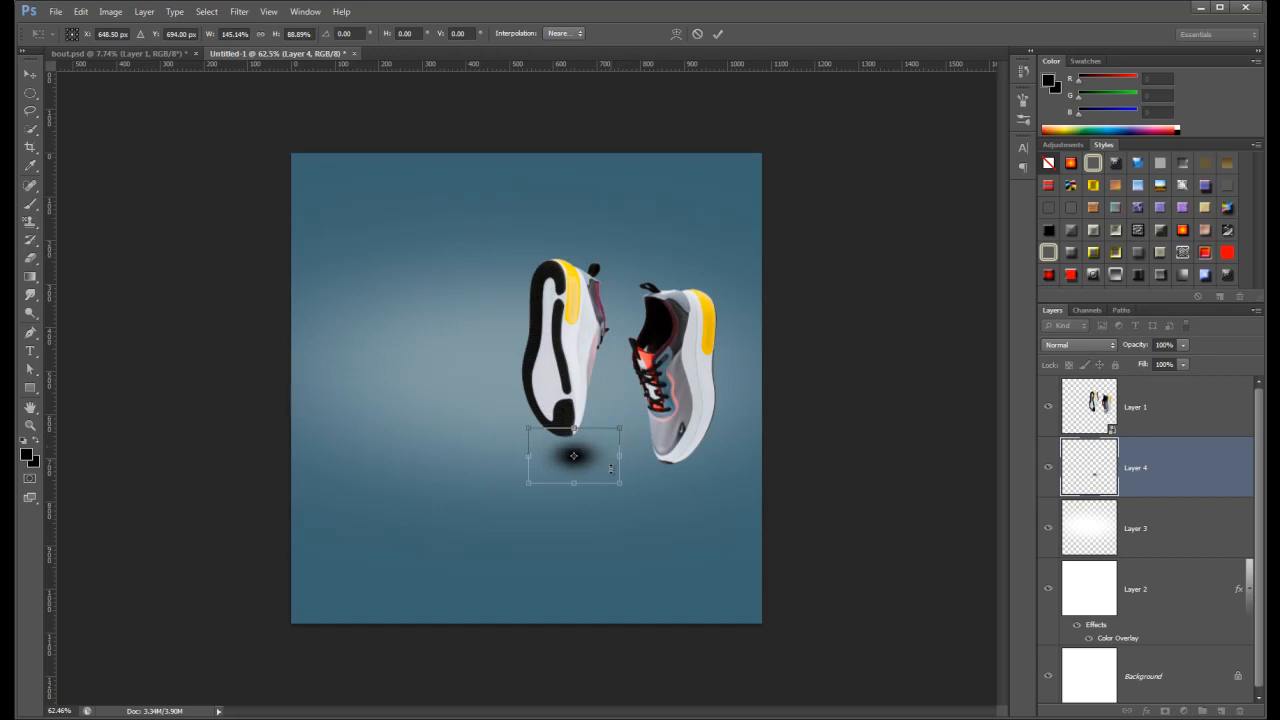
pyautogui.moveTo(621, 483); pyautogui.dragTo(549, 452)
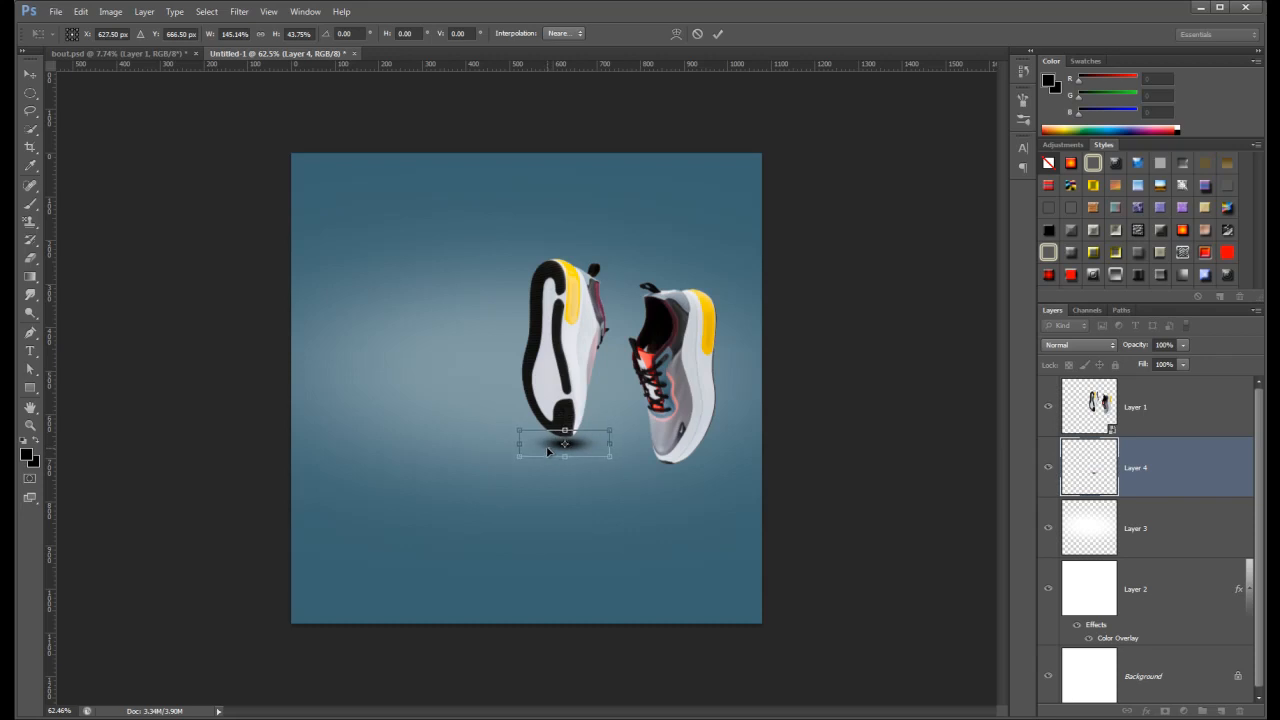
# Nudge the shadow ellipse 9 px down, apply the transform and set Layer 4's opacity to 68%.
pyautogui.press('Down')
pyautogui.press('Down')
pyautogui.press('Down')
pyautogui.press('Down')
pyautogui.press('Down')
pyautogui.press('Down')
pyautogui.press('Down')
pyautogui.press('Down')
pyautogui.press('Down')
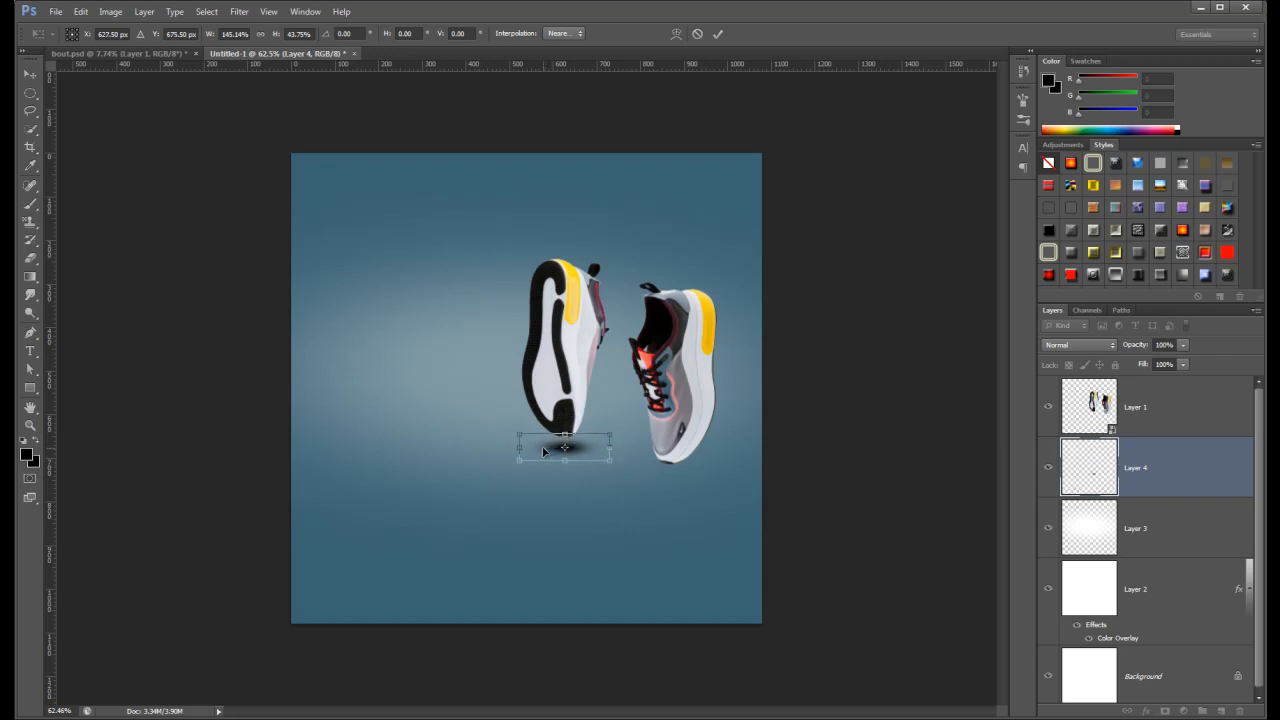
pyautogui.press('Return')
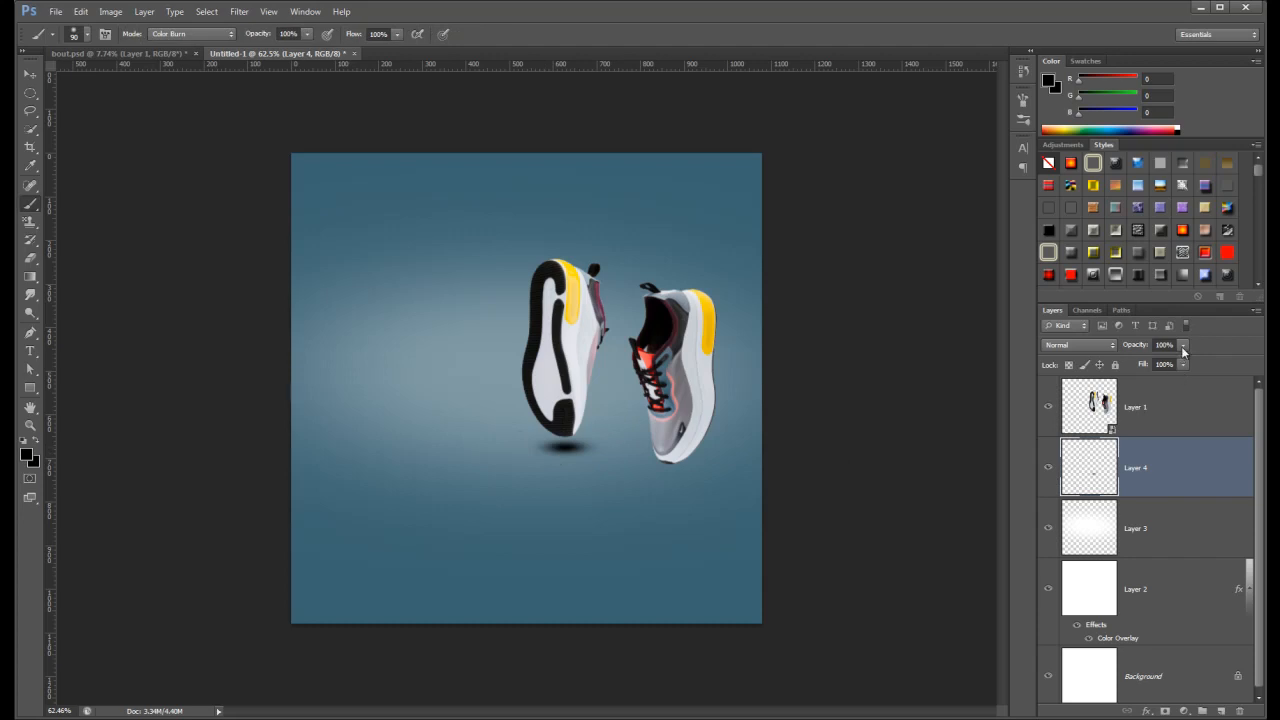
pyautogui.click(1183, 346)
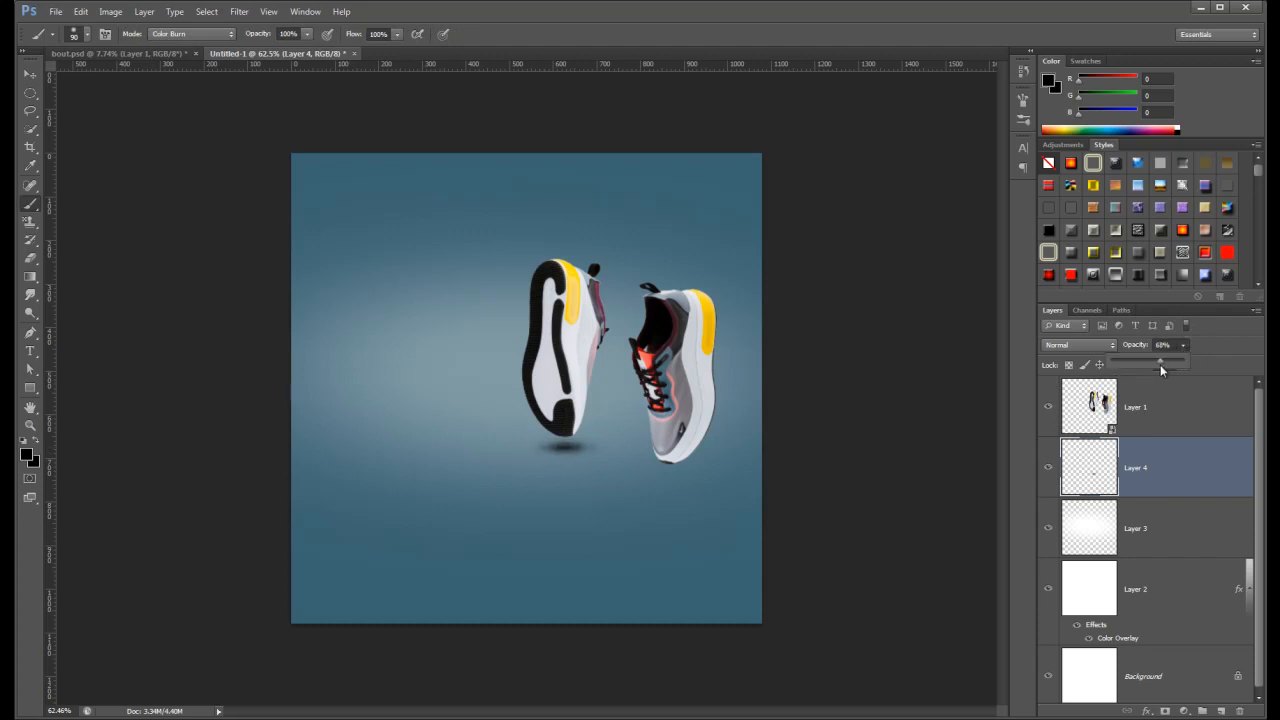
pyautogui.click(1206, 473)
# Duplicate the Layer 4 shadow and move the copy beneath the right shoe.
pyautogui.rightClick(1182, 479)
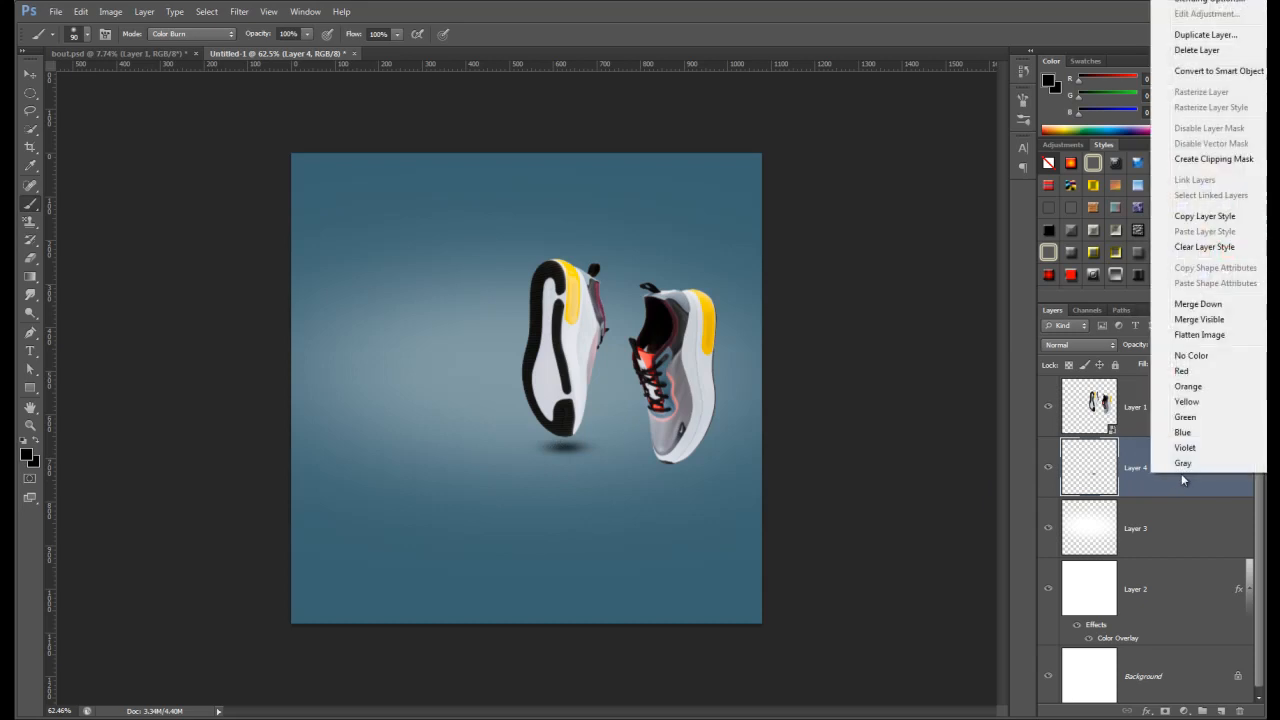
pyautogui.click(1203, 36)
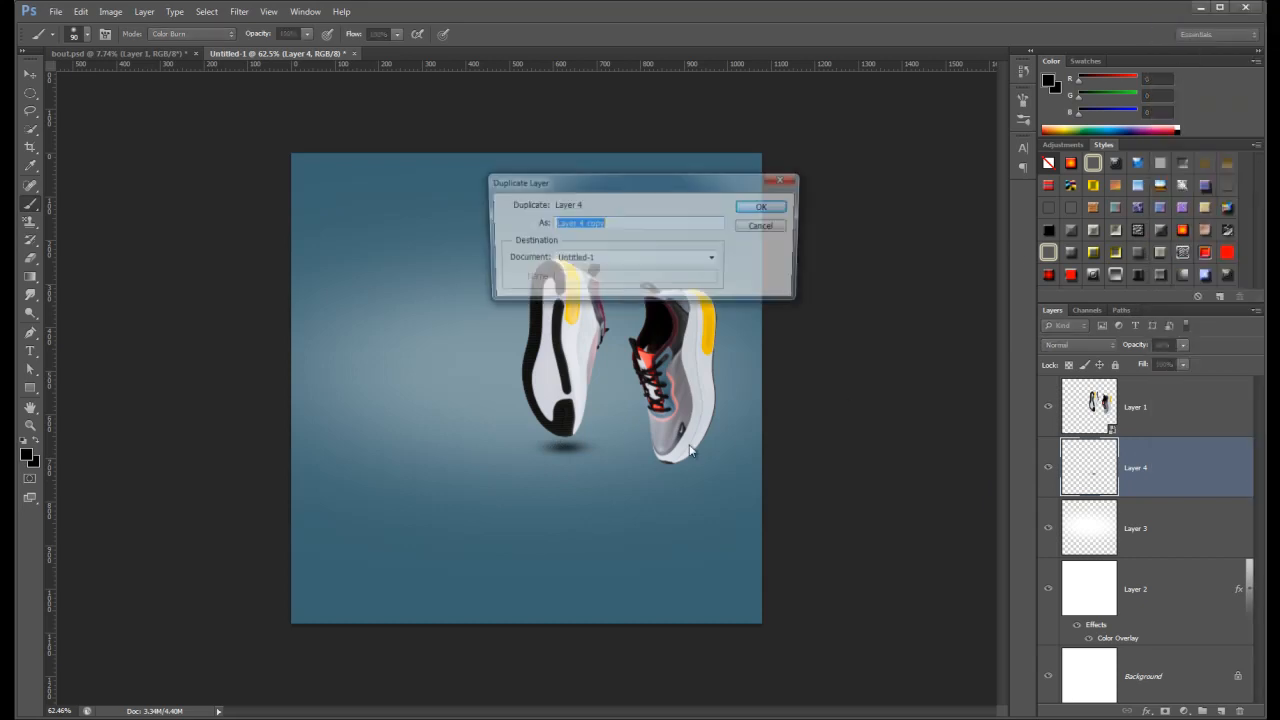
pyautogui.click(752, 209)
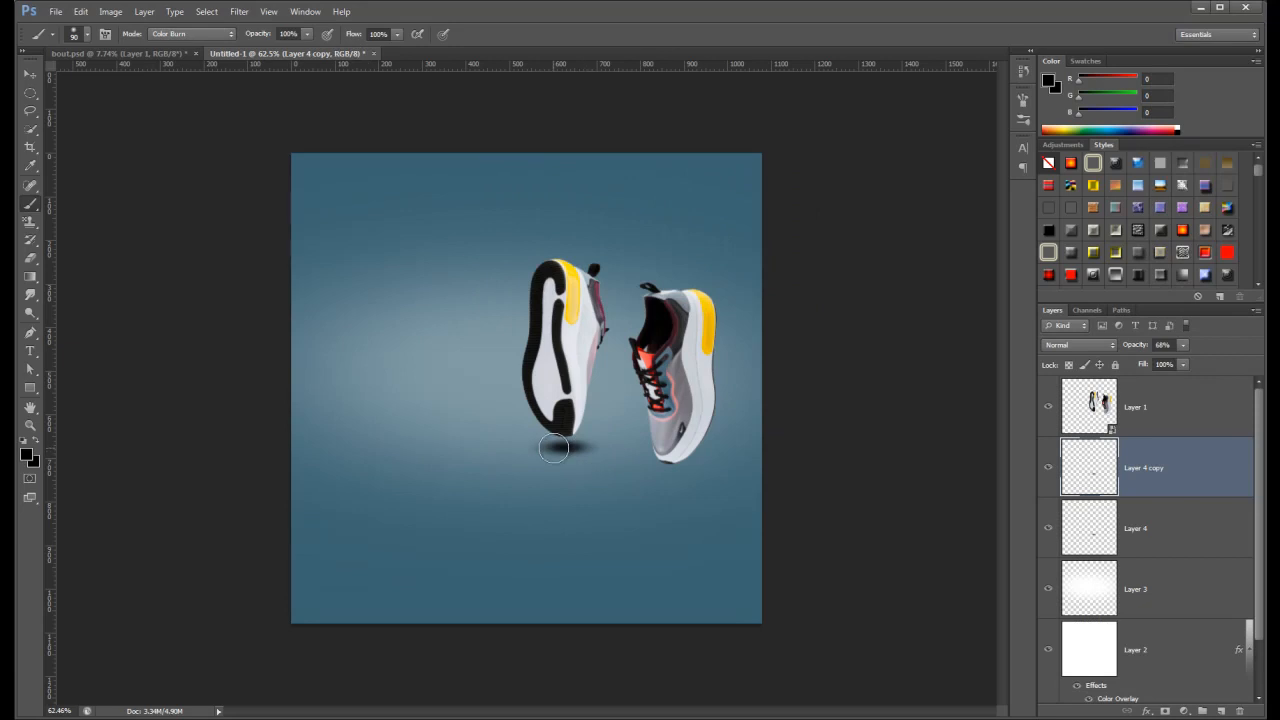
pyautogui.press('v')
pyautogui.moveTo(563, 457); pyautogui.dragTo(668, 481)
pyautogui.scroll(-2, 690, 480)
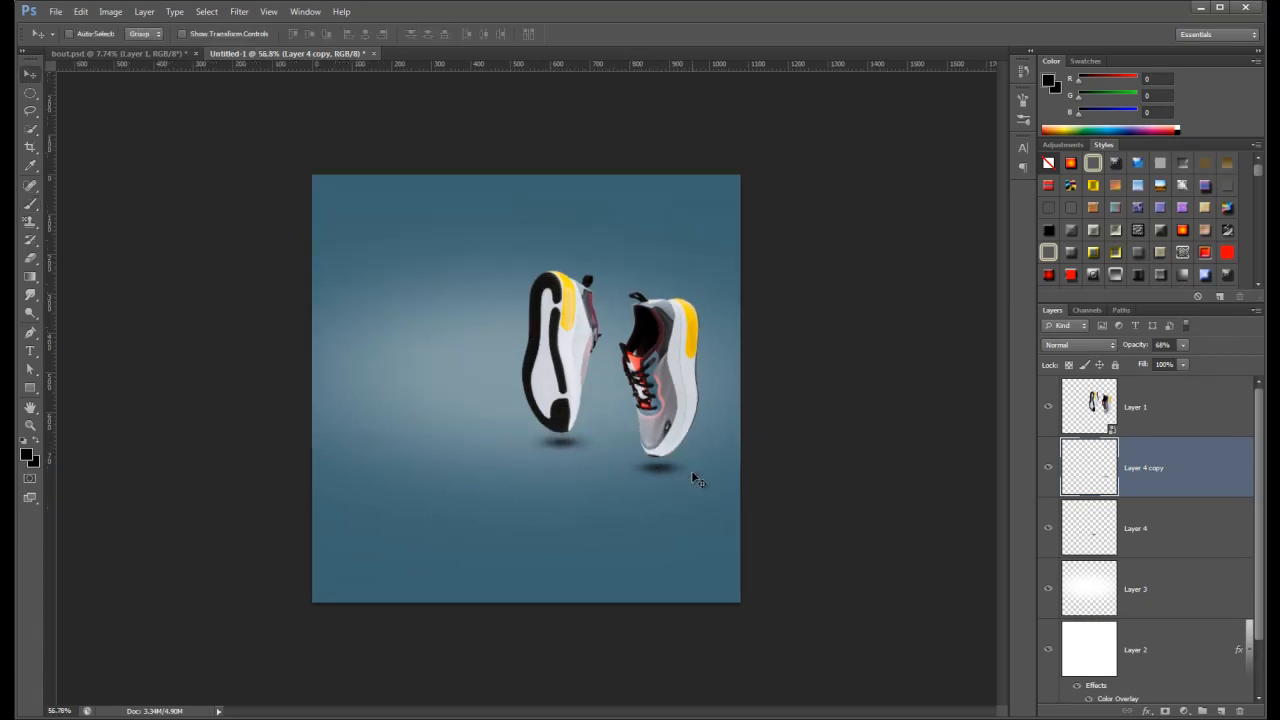
pyautogui.scroll(1, 693, 467)
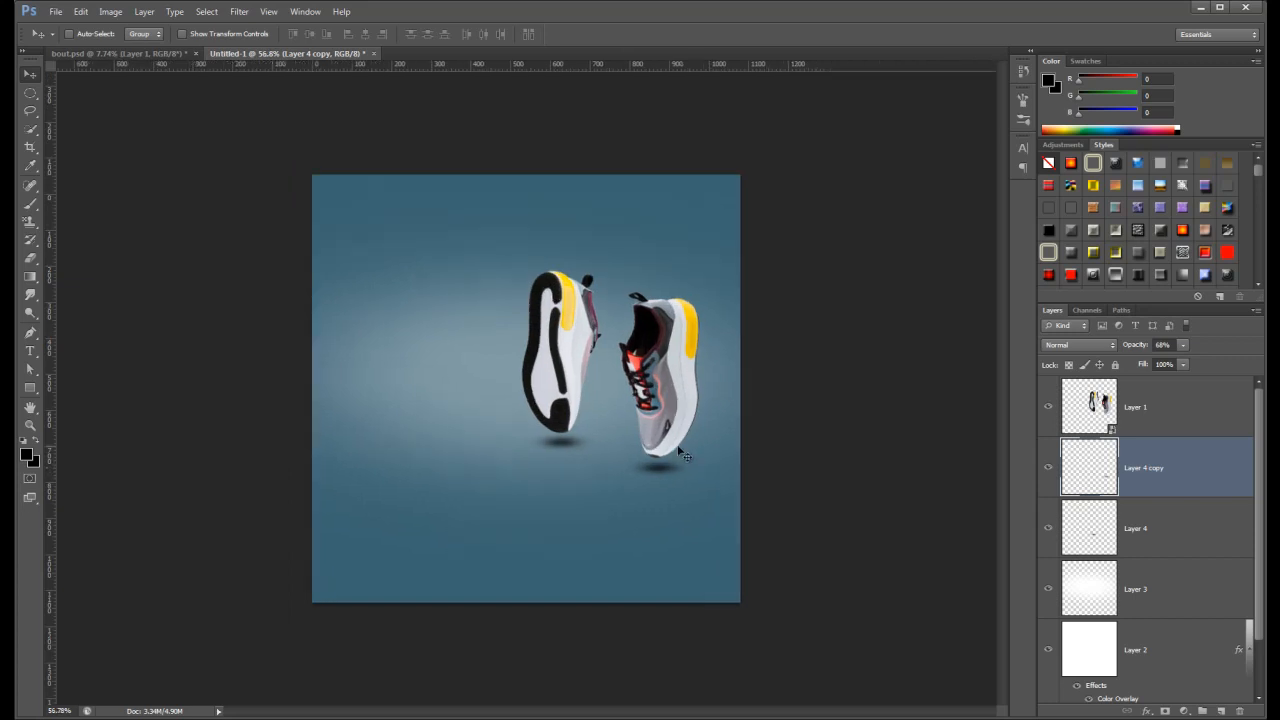
# Above Layer 1, draw an unfilled rectangle frame of about 935 by 961 px with a 3 pt black stroke around the shoes.
pyautogui.click(1176, 414)
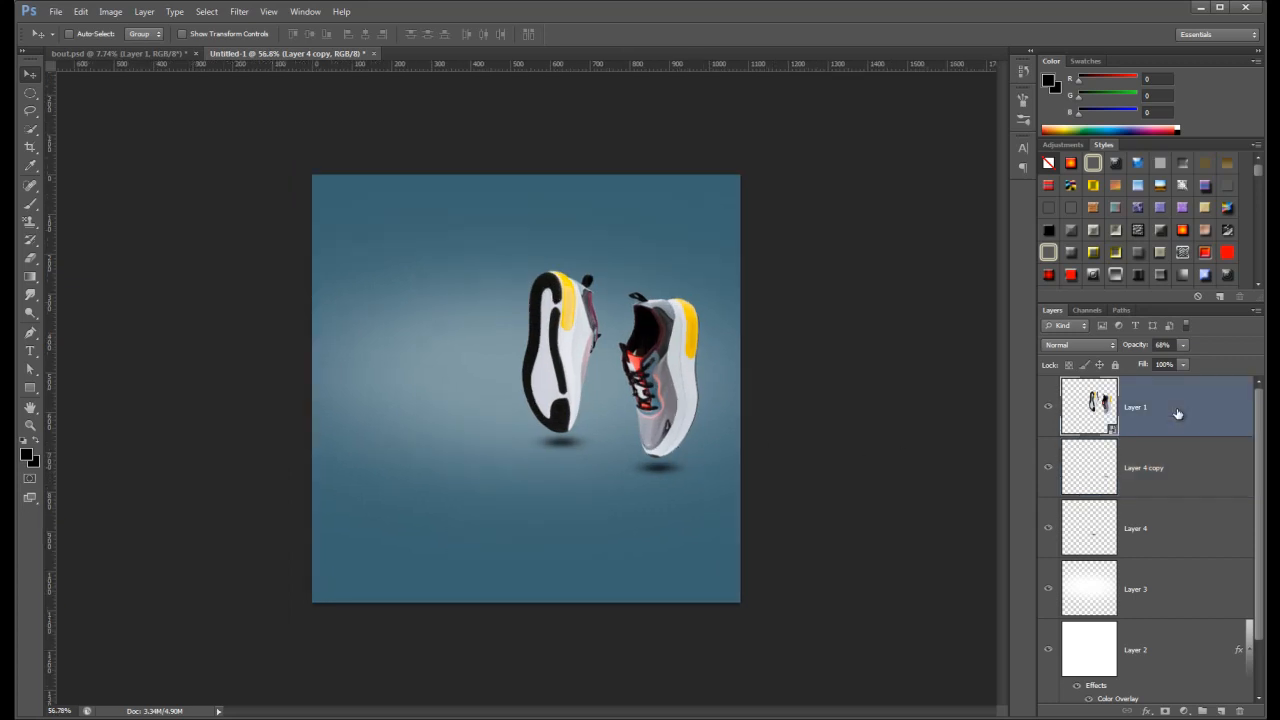
pyautogui.click(30, 389)
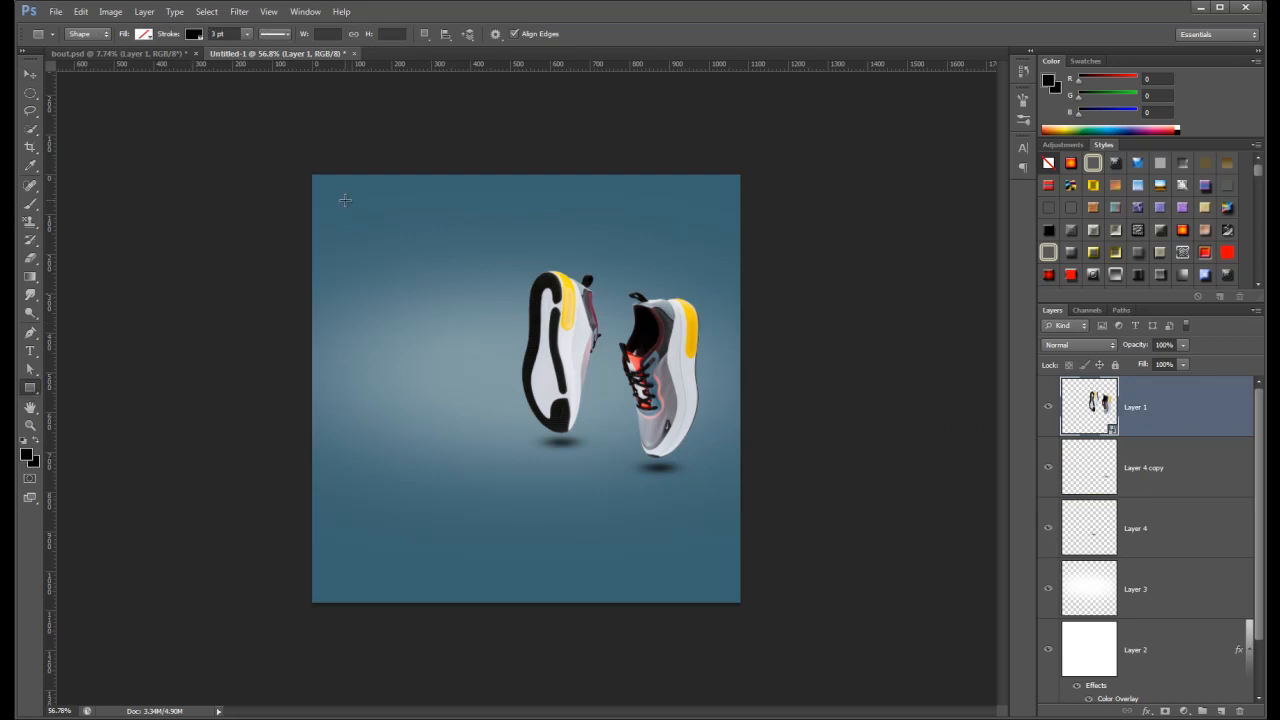
pyautogui.moveTo(341, 199); pyautogui.dragTo(711, 579)
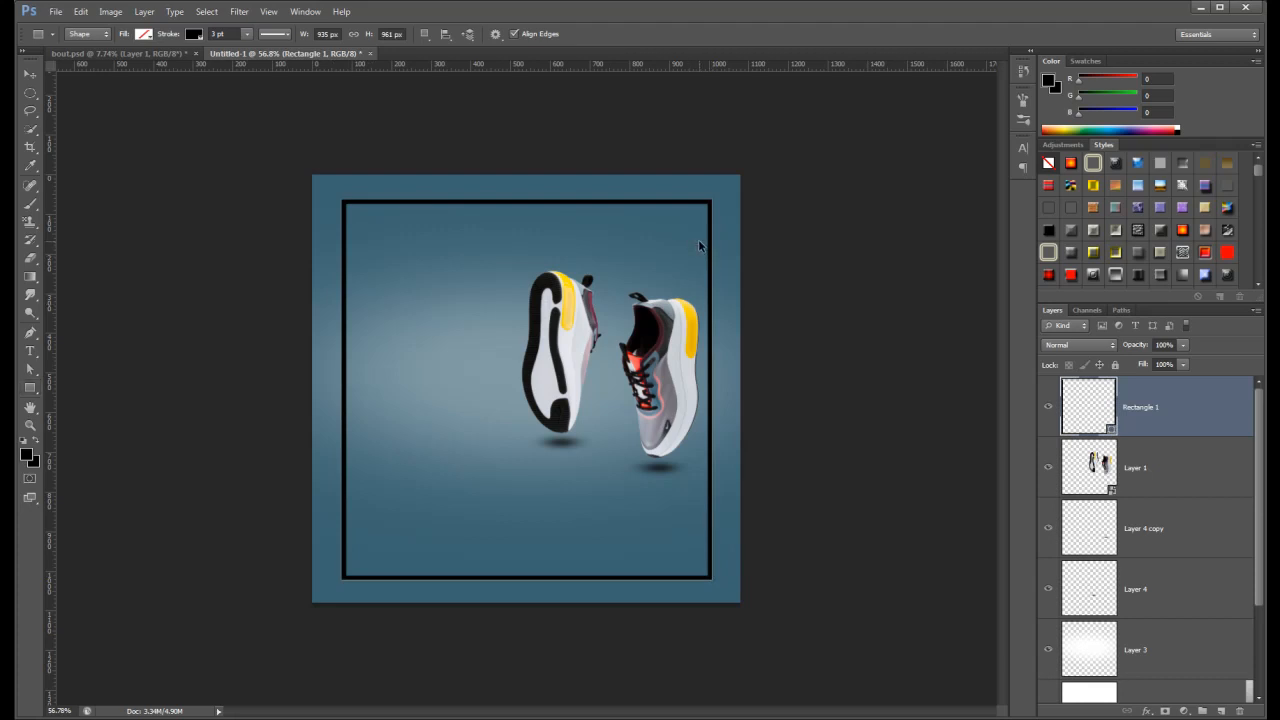
# Enlarge the rectangle frame to about 975 by 999 px so its margins to the canvas edges are even.
pyautogui.hotkey('ctrl', 't')
pyautogui.moveTo(721, 193); pyautogui.dragTo(726, 189)
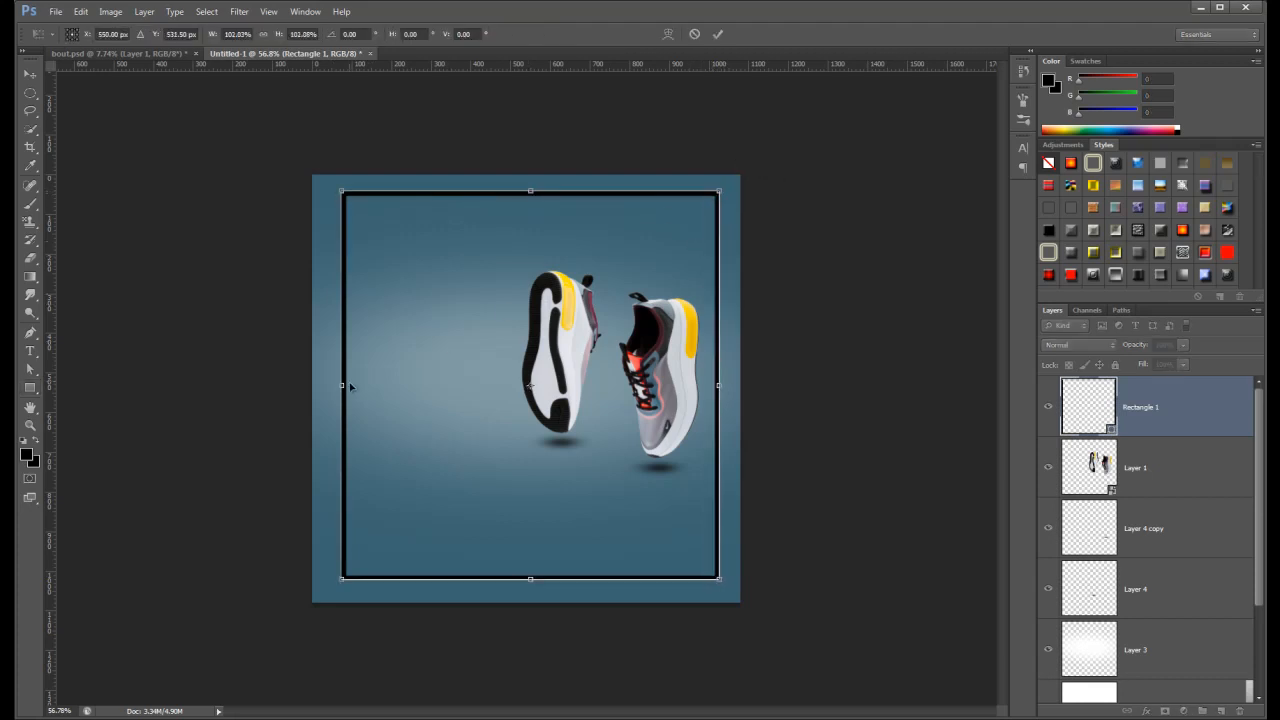
pyautogui.moveTo(340, 385); pyautogui.dragTo(333, 385)
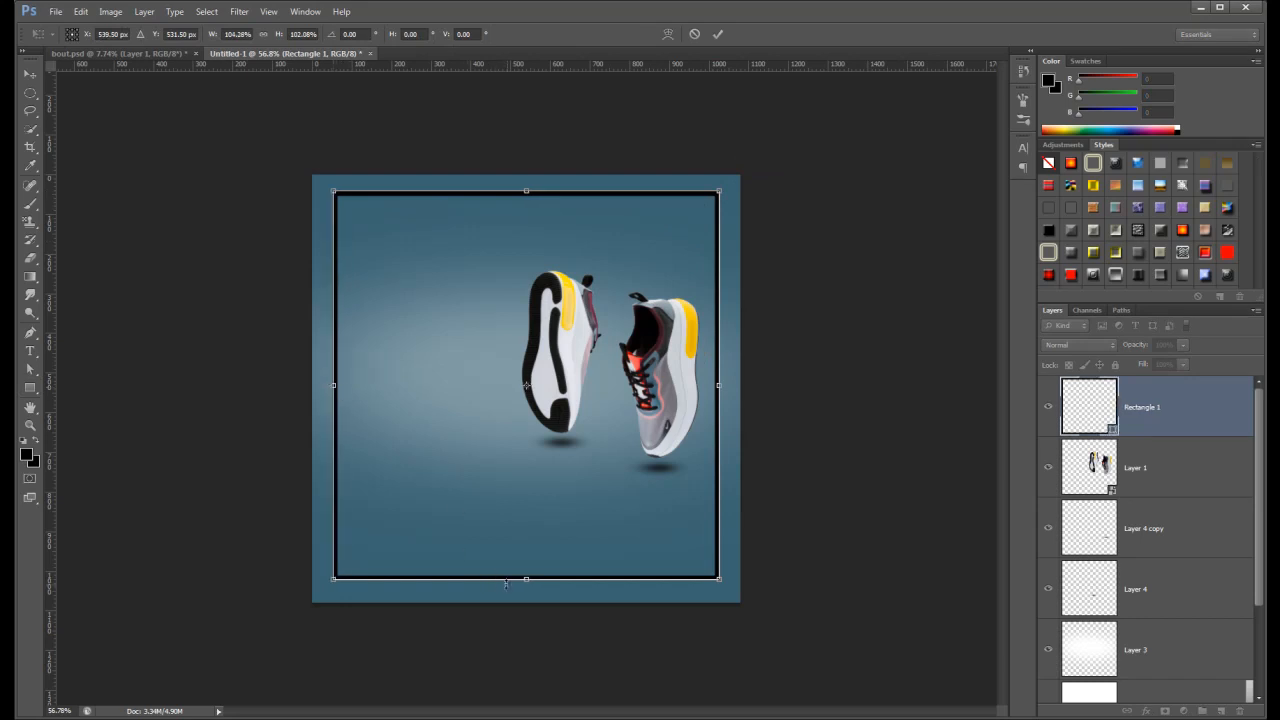
pyautogui.moveTo(526, 580); pyautogui.dragTo(526, 587)
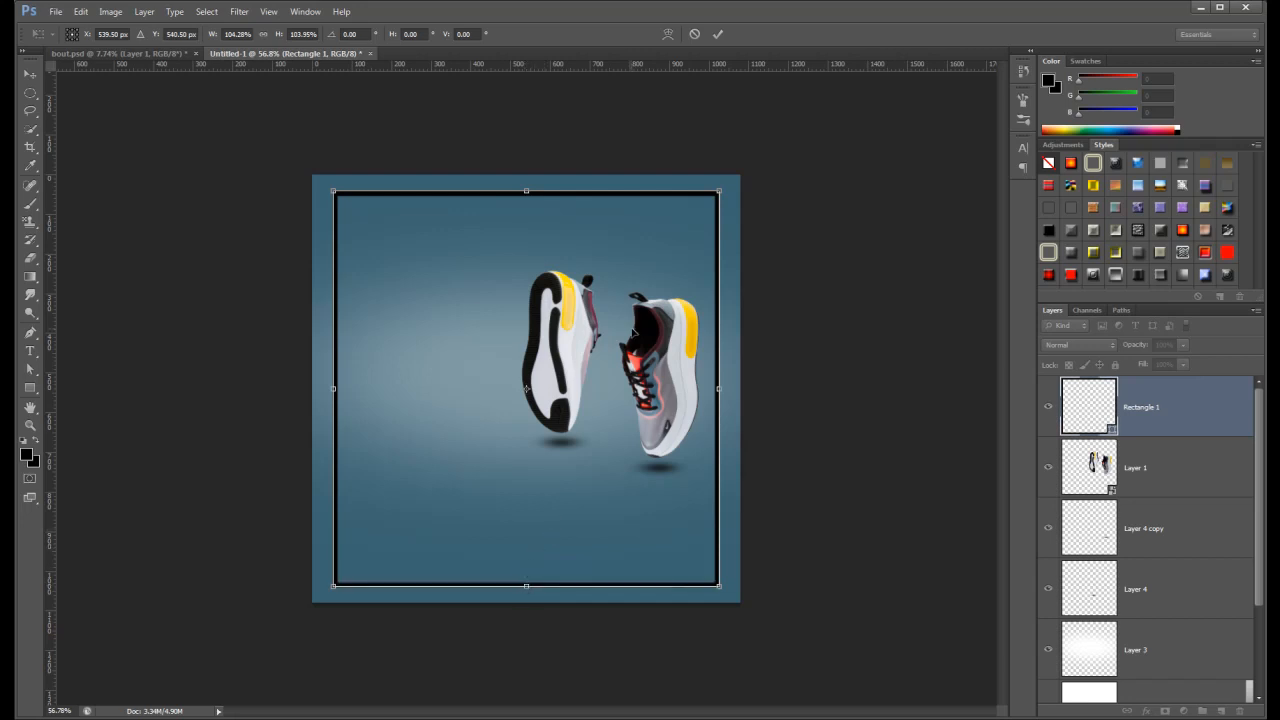
pyautogui.press('Return')
pyautogui.scroll(-2, 540, 385)
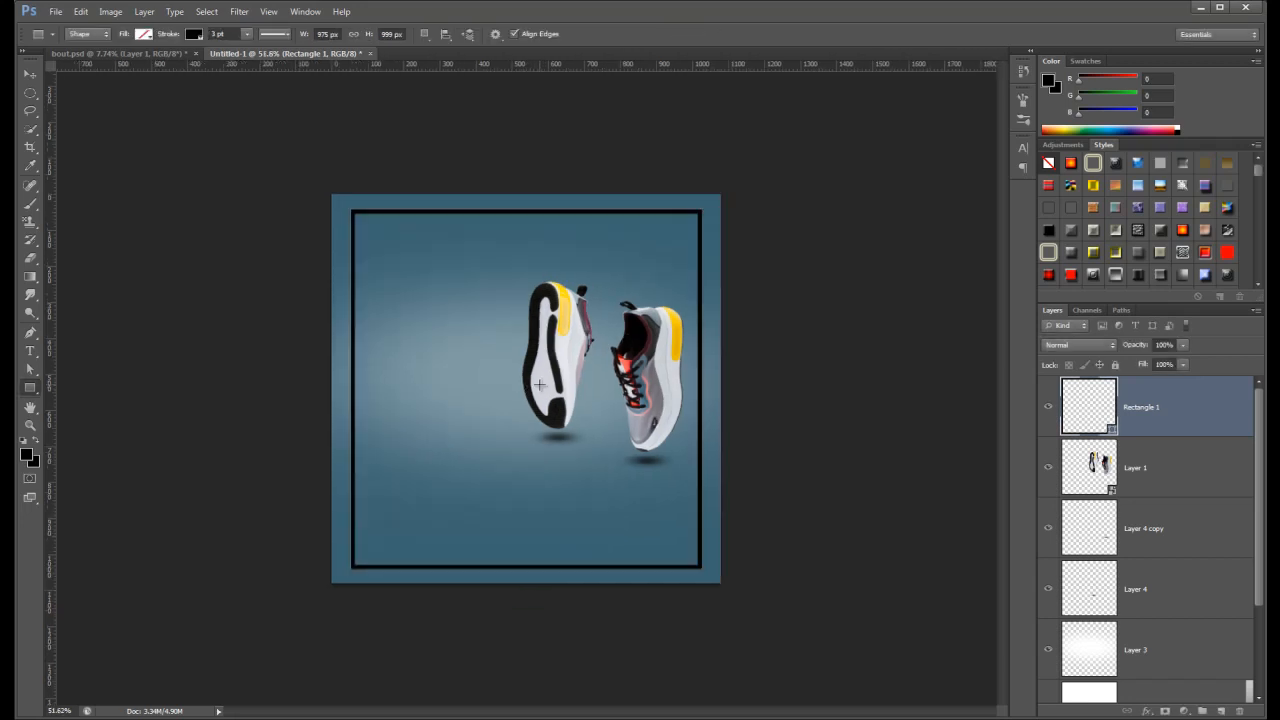
# Thin the rectangle frame's stroke to 1.92 pt.
pyautogui.scroll(1, 540, 385)
pyautogui.scroll(1, 540, 385)
pyautogui.moveTo(258, 53); pyautogui.dragTo(247, 48)
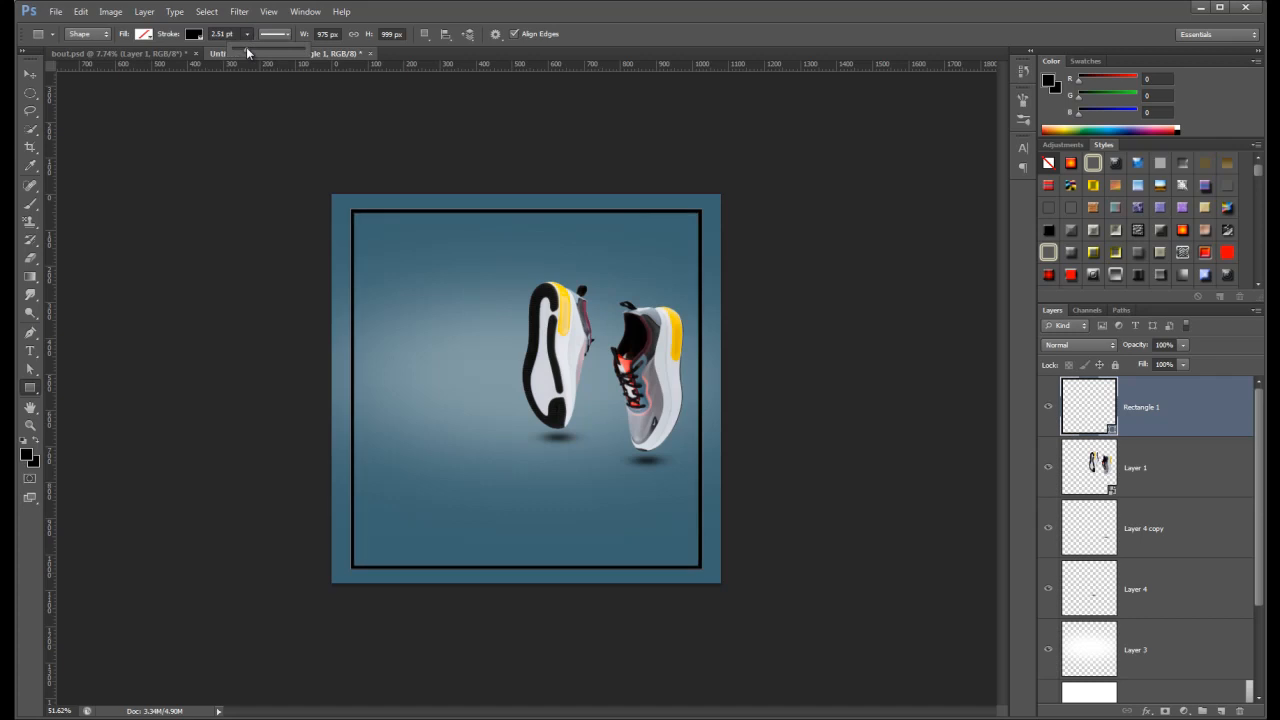
pyautogui.moveTo(246, 47); pyautogui.dragTo(246, 50)
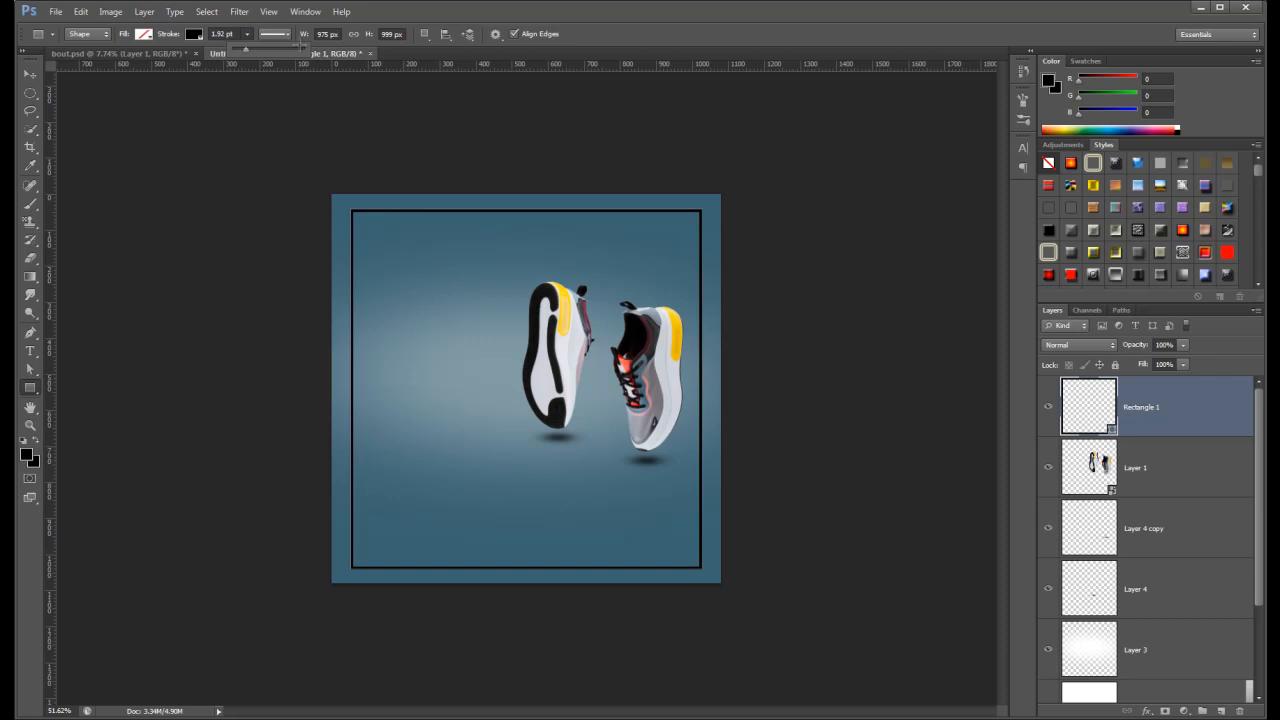
# Convert the Rectangle 1 frame layer to a smart object.
pyautogui.click(1205, 432)
pyautogui.rightClick(1202, 424)
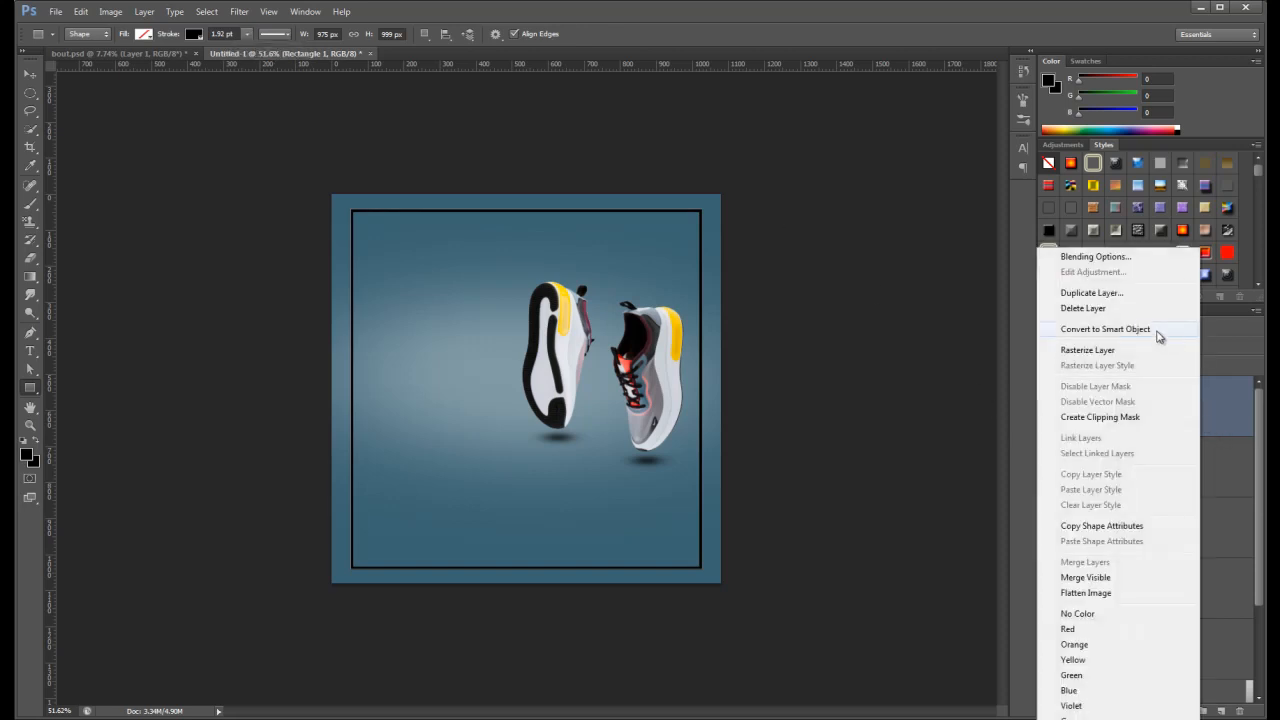
pyautogui.click(1145, 331)
# Add the heading text FLAT in the upper-left area of the frame and colour it white.
pyautogui.scroll(1, 364, 238)
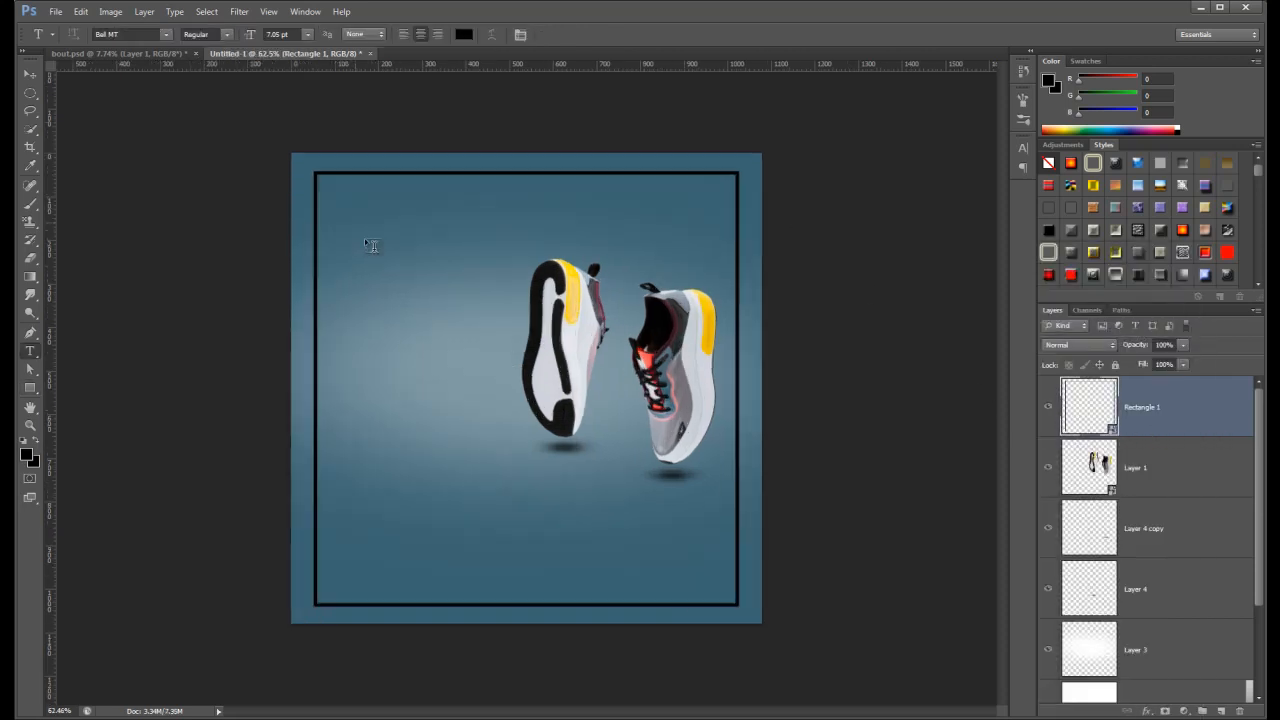
pyautogui.press('t')
pyautogui.click(364, 240)
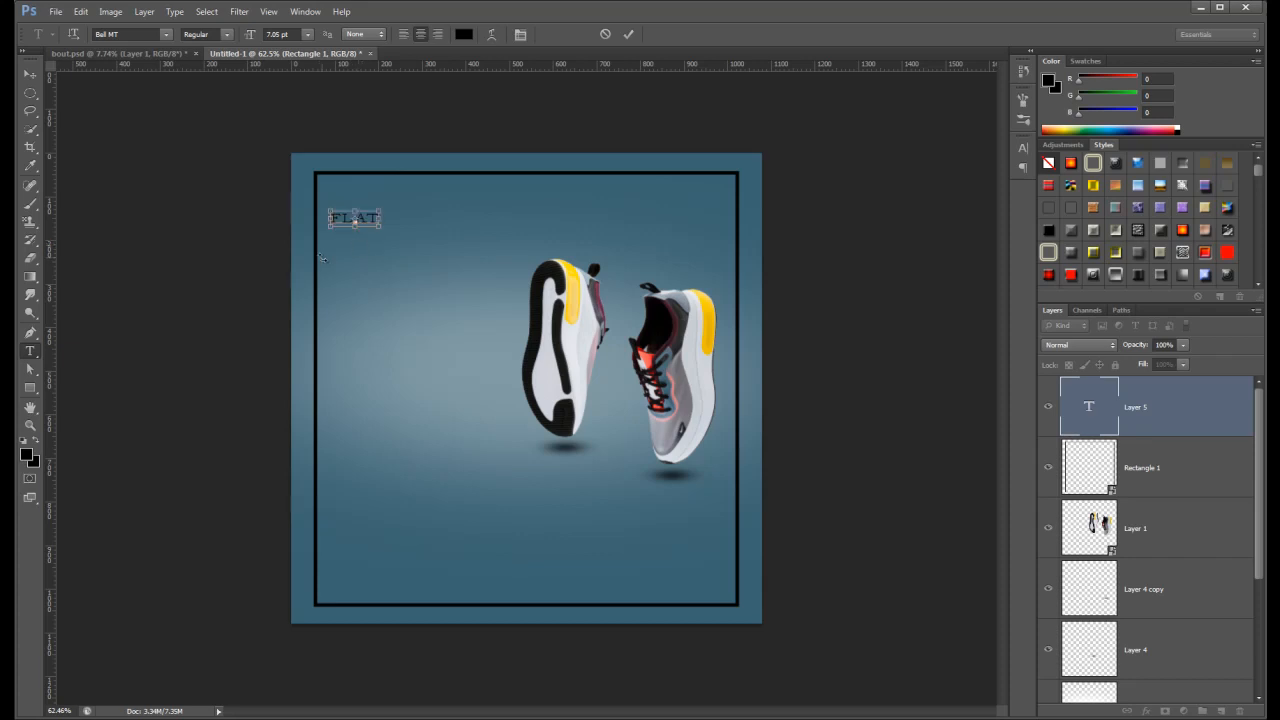
pyautogui.click(520, 35)
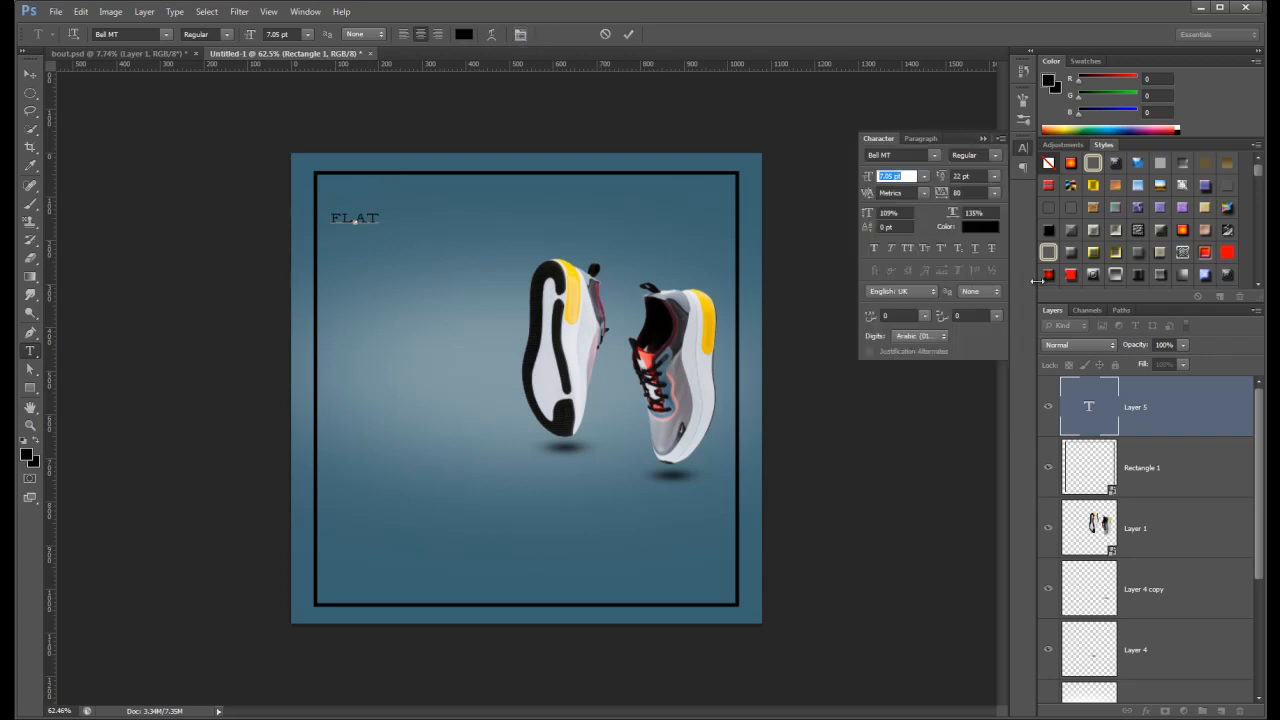
pyautogui.click(346, 222)
pyautogui.doubleClick(346, 222)
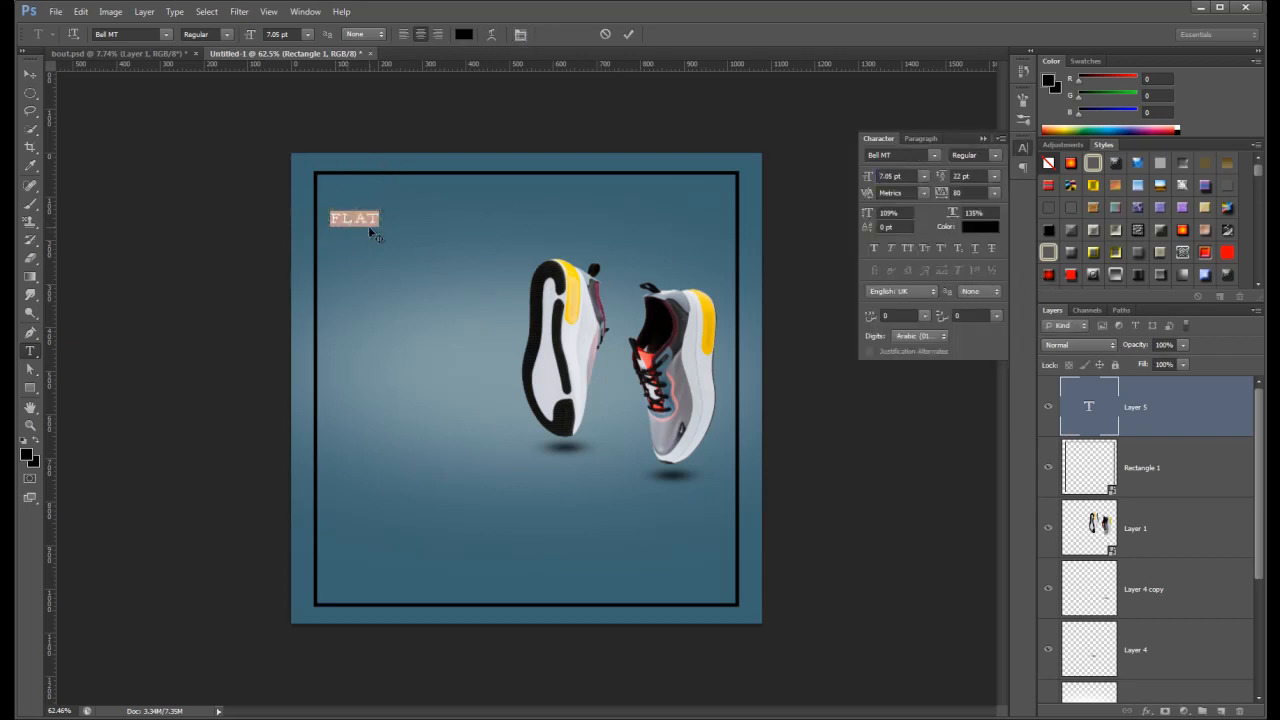
pyautogui.click(980, 226)
pyautogui.click(847, 247)
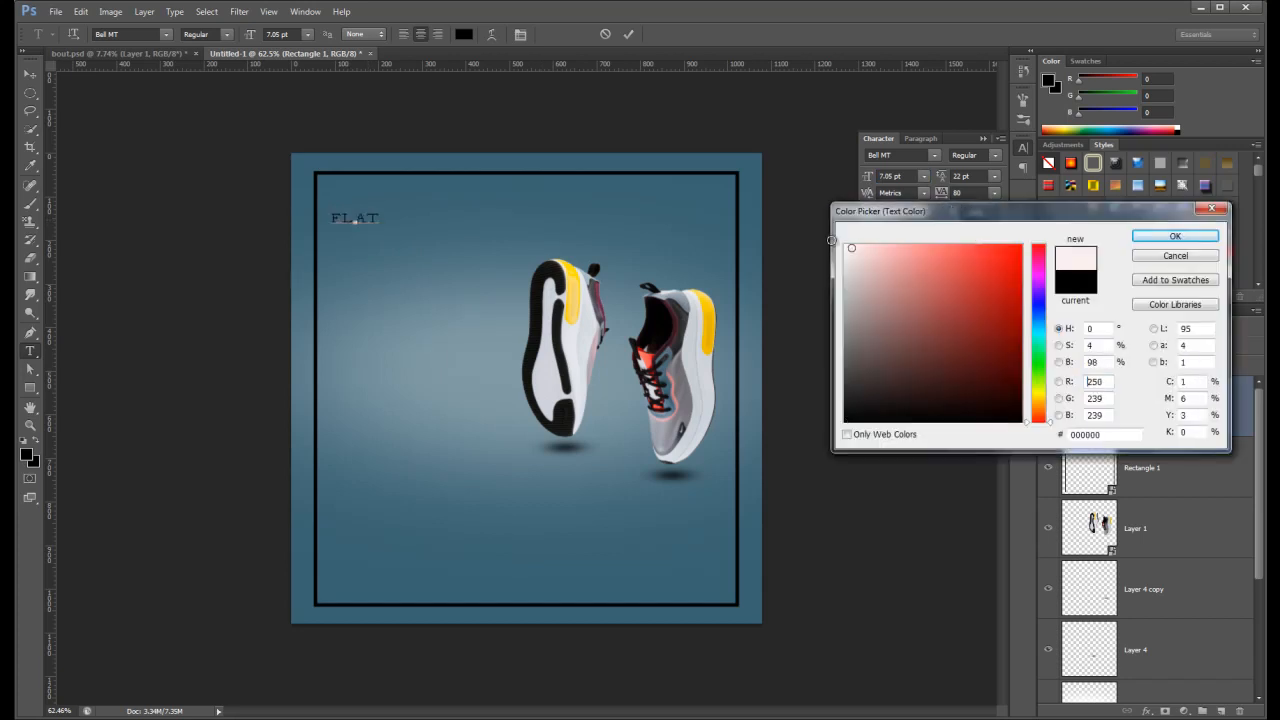
pyautogui.click(1166, 240)
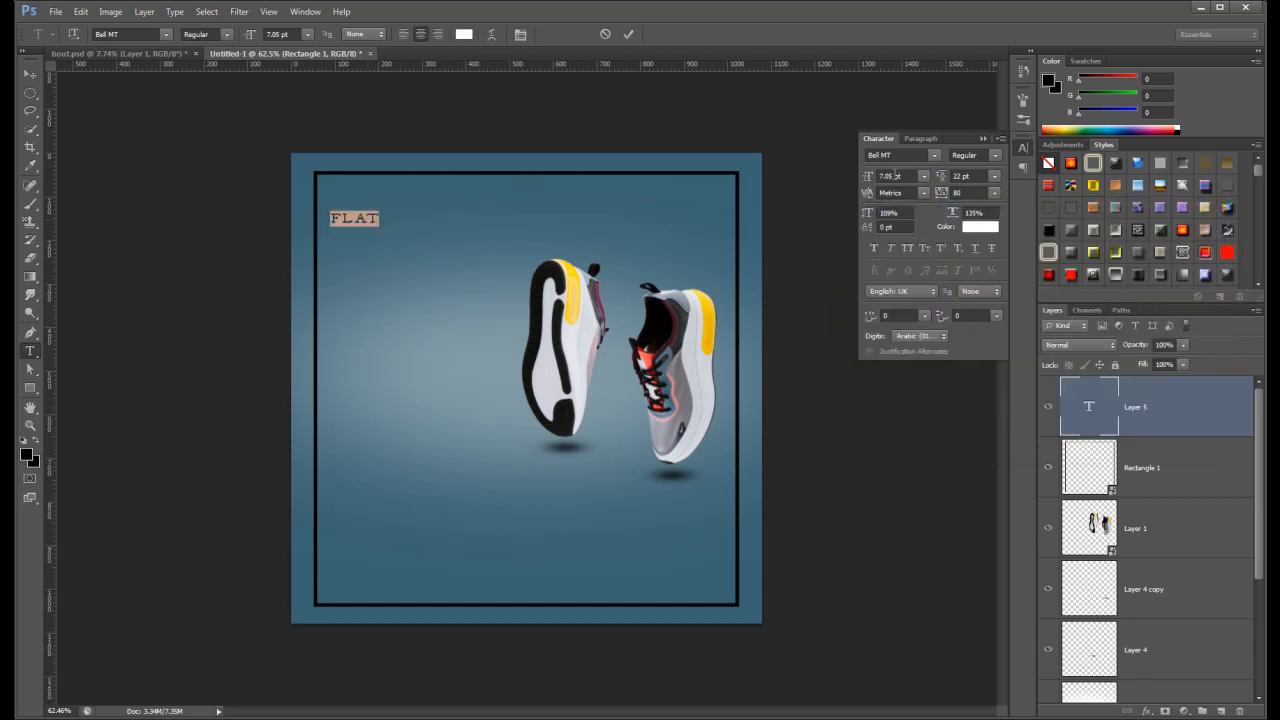
# Enlarge the FLAT text to 13.05 pt and position it inside the frame's upper-left corner.
pyautogui.moveTo(866, 178); pyautogui.dragTo(872, 180)
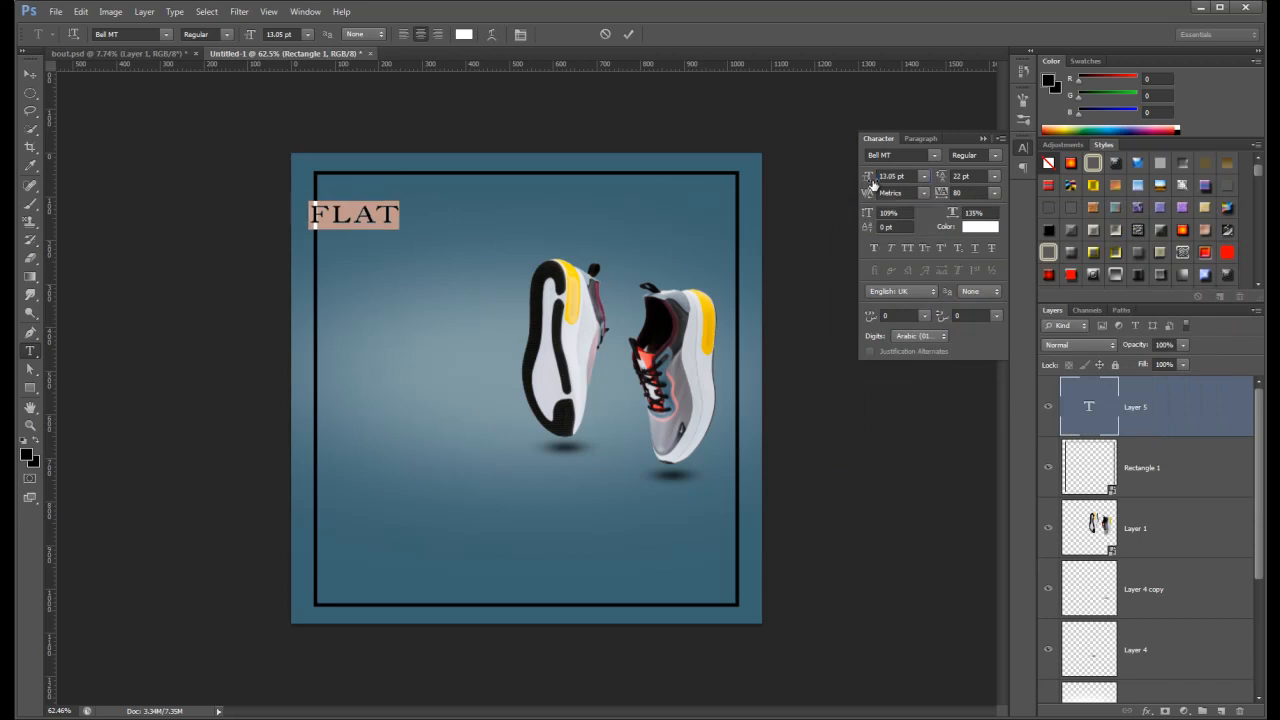
pyautogui.moveTo(358, 217); pyautogui.dragTo(409, 218)
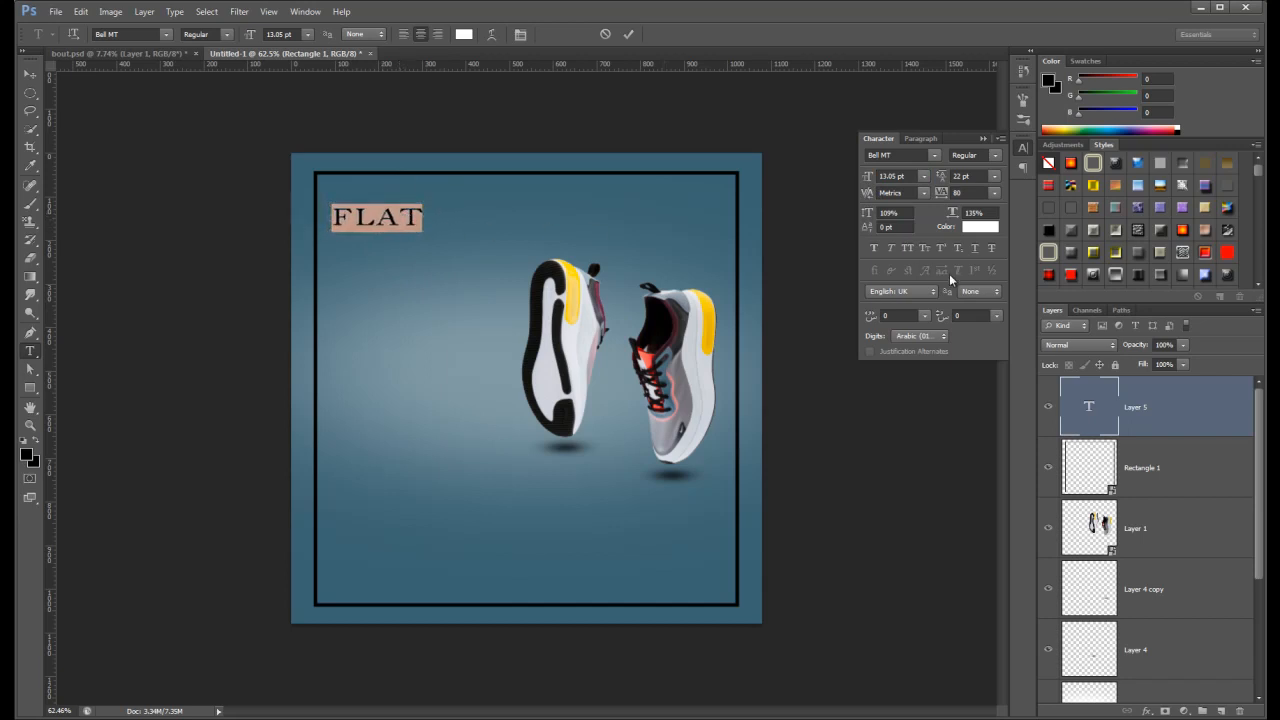
pyautogui.click(1182, 417)
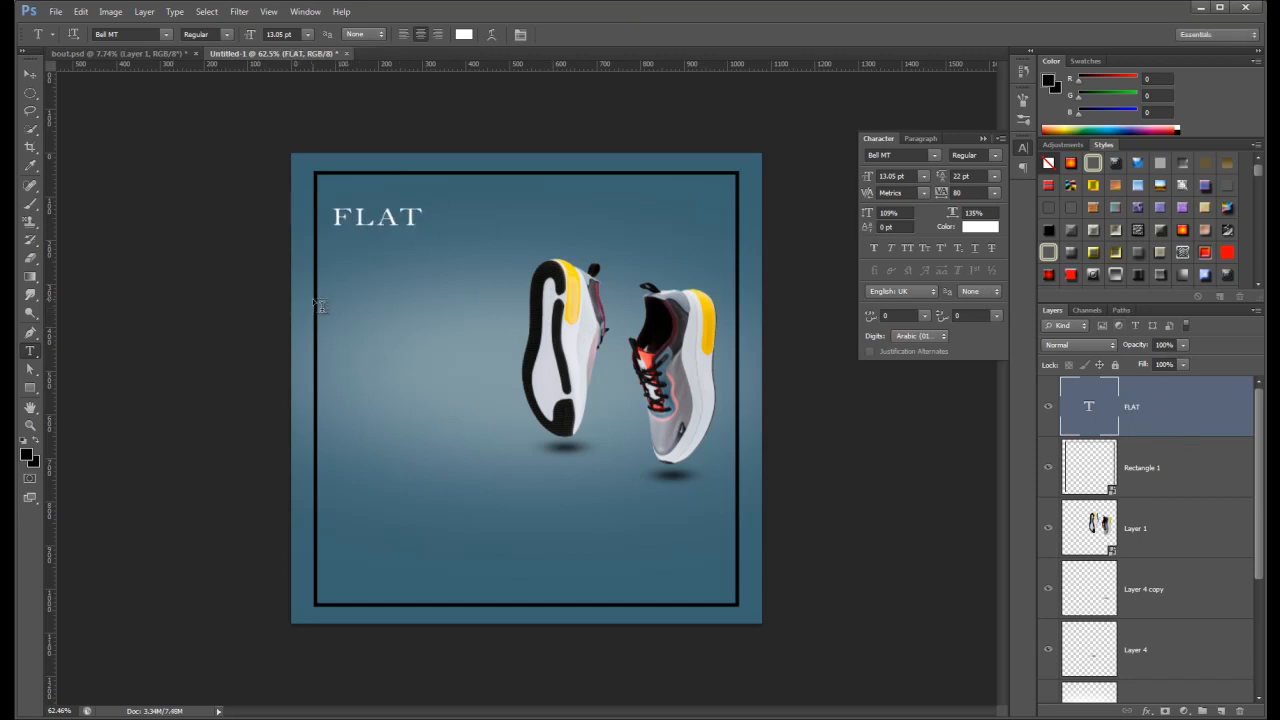
# Add a separate text layer reading 50 below FLAT and set its font to Bernard MT Condensed.
pyautogui.click(352, 254)
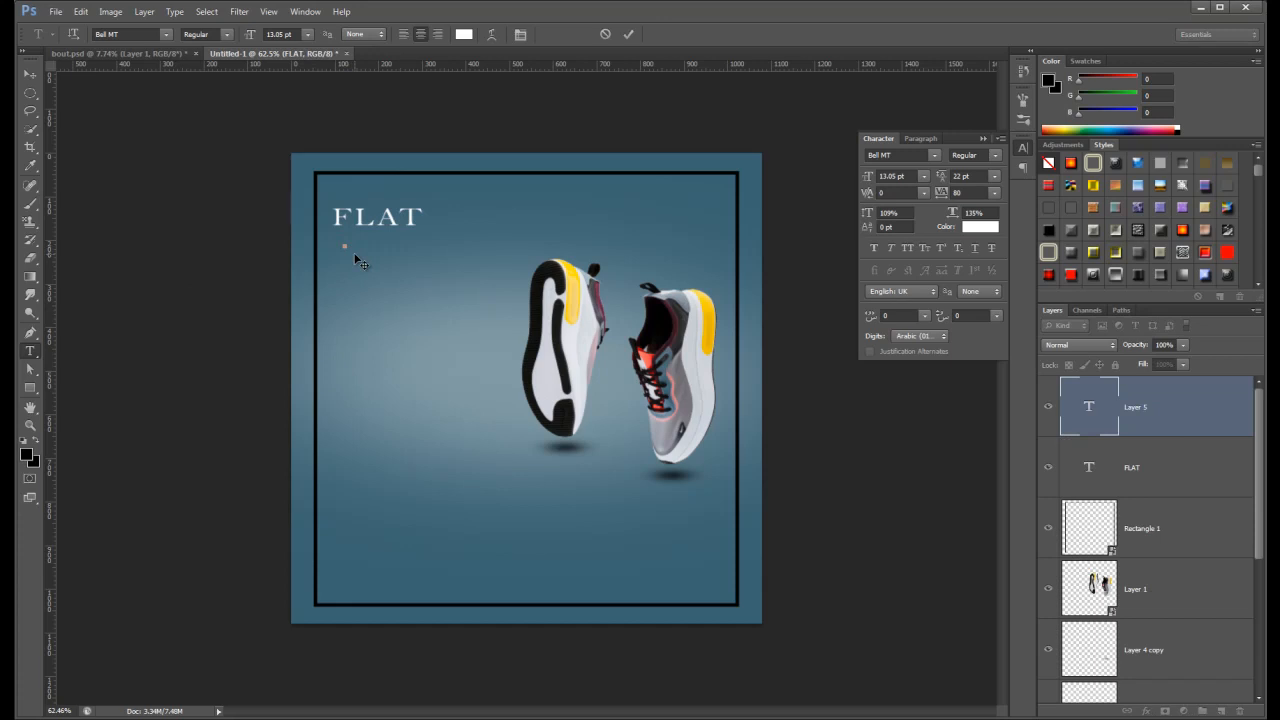
pyautogui.write('5.0')
pyautogui.doubleClick(360, 239)
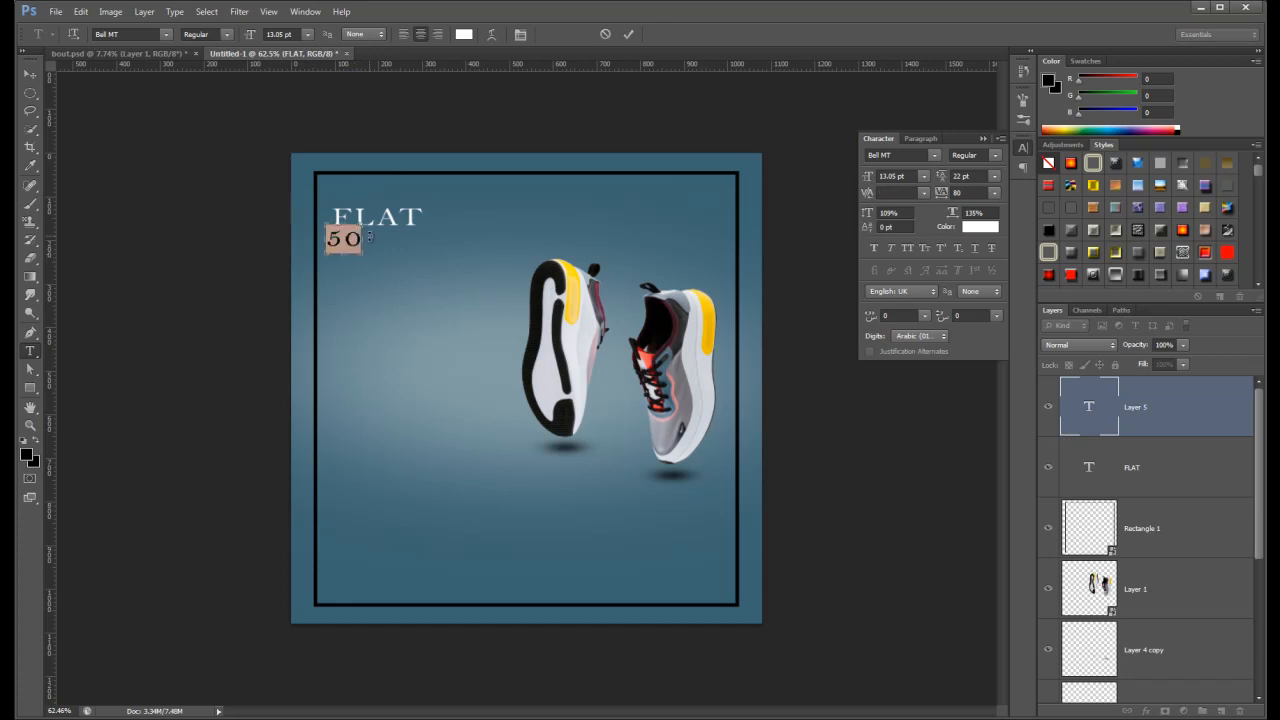
pyautogui.click(911, 156)
pyautogui.press('Down')
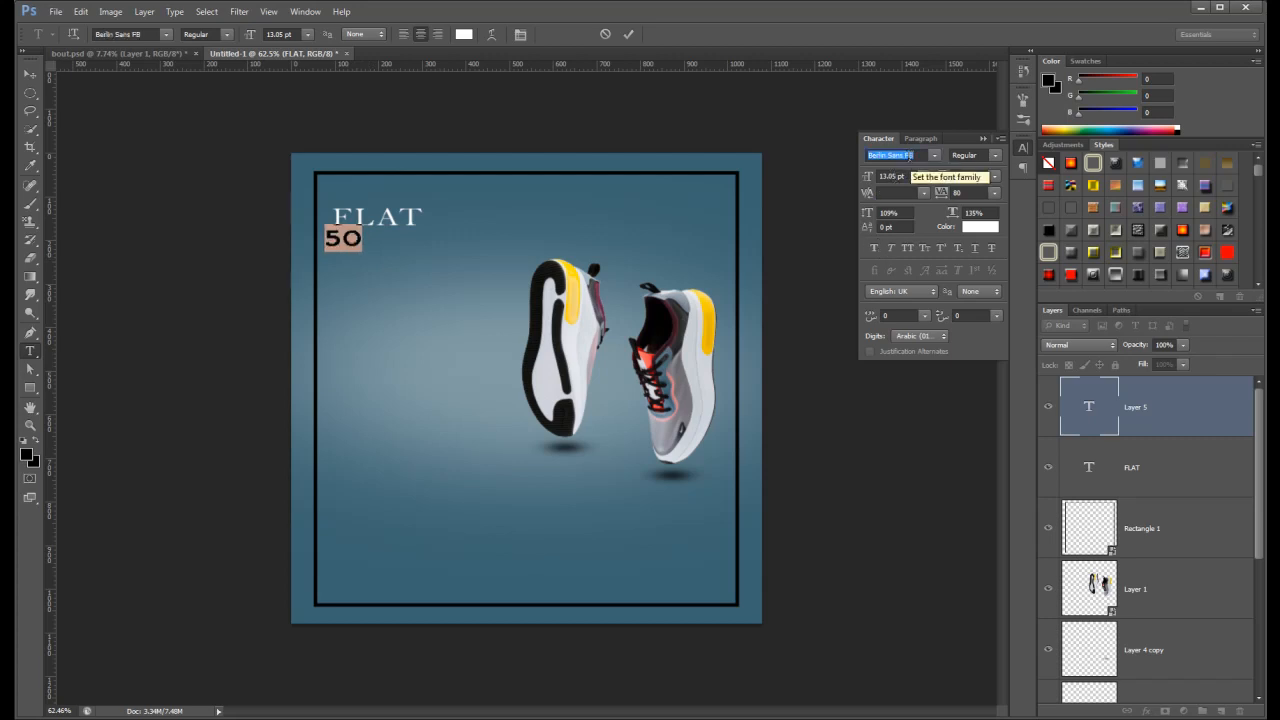
pyautogui.press('Down')
pyautogui.press('Down')
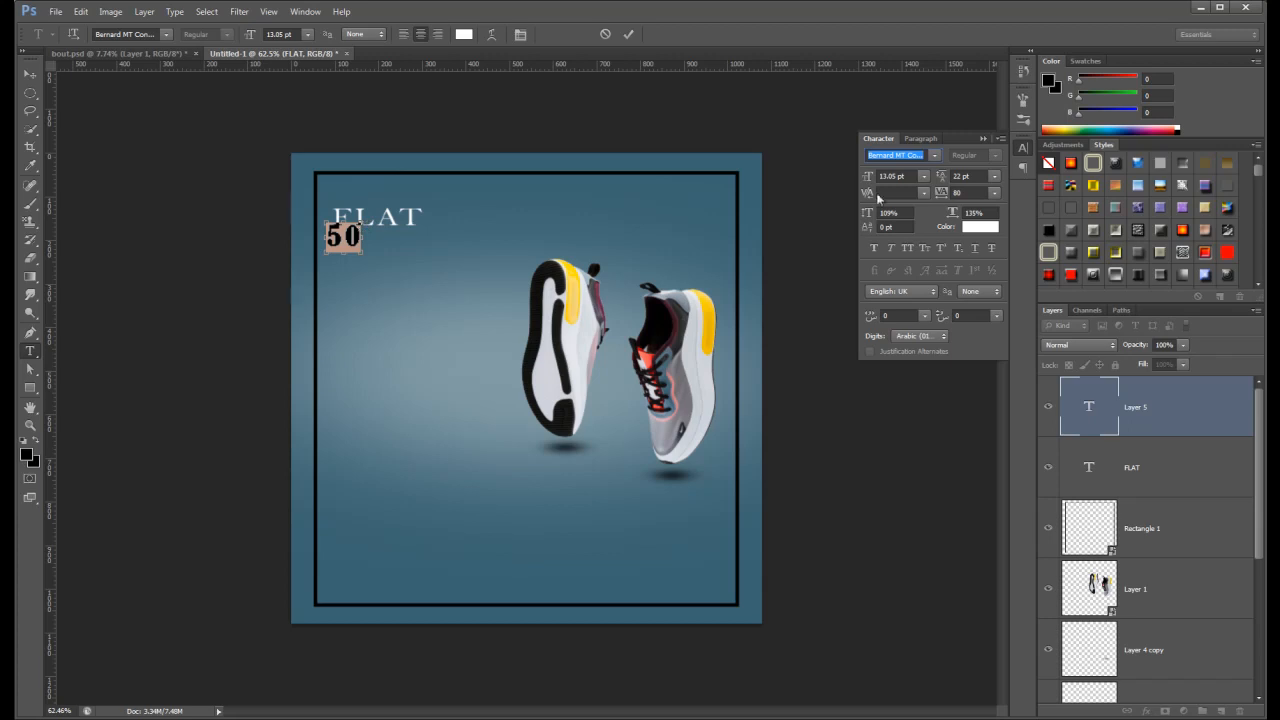
# Enlarge the 50 text to 36.05 pt and align it directly beneath FLAT.
pyautogui.moveTo(877, 183)
pyautogui.mouseDown()
pyautogui.moveTo(866, 183)
pyautogui.moveTo(888, 185)
pyautogui.mouseUp()
pyautogui.moveTo(366, 216); pyautogui.dragTo(398, 258)
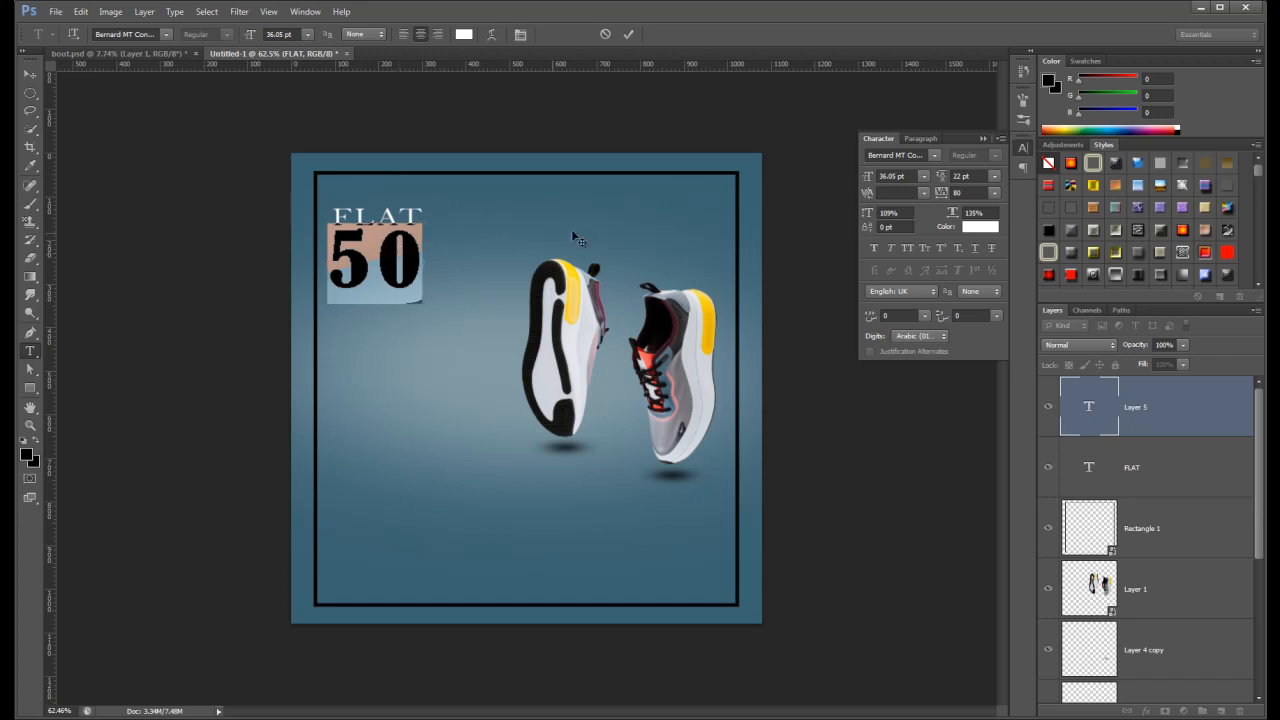
pyautogui.click(1134, 414)
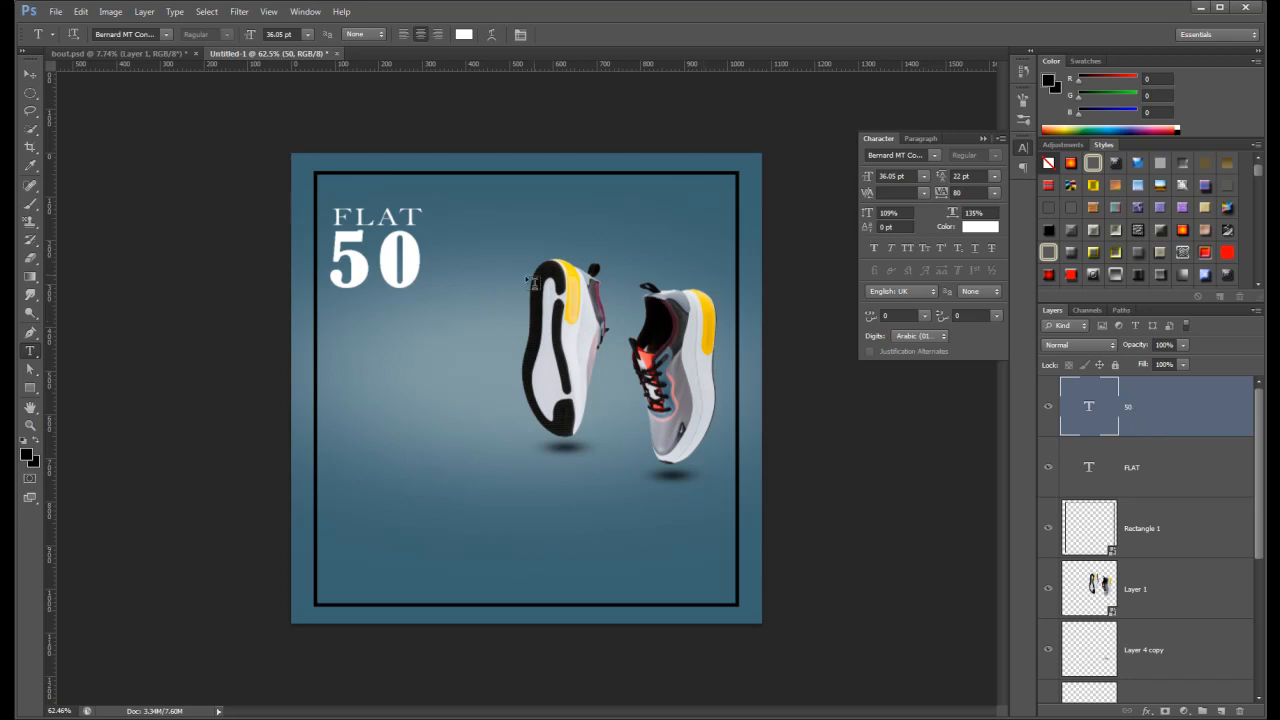
# Add a separate % text layer, scale it down to 14.34 pt and place it at the lower right of 50.
pyautogui.click(440, 255)
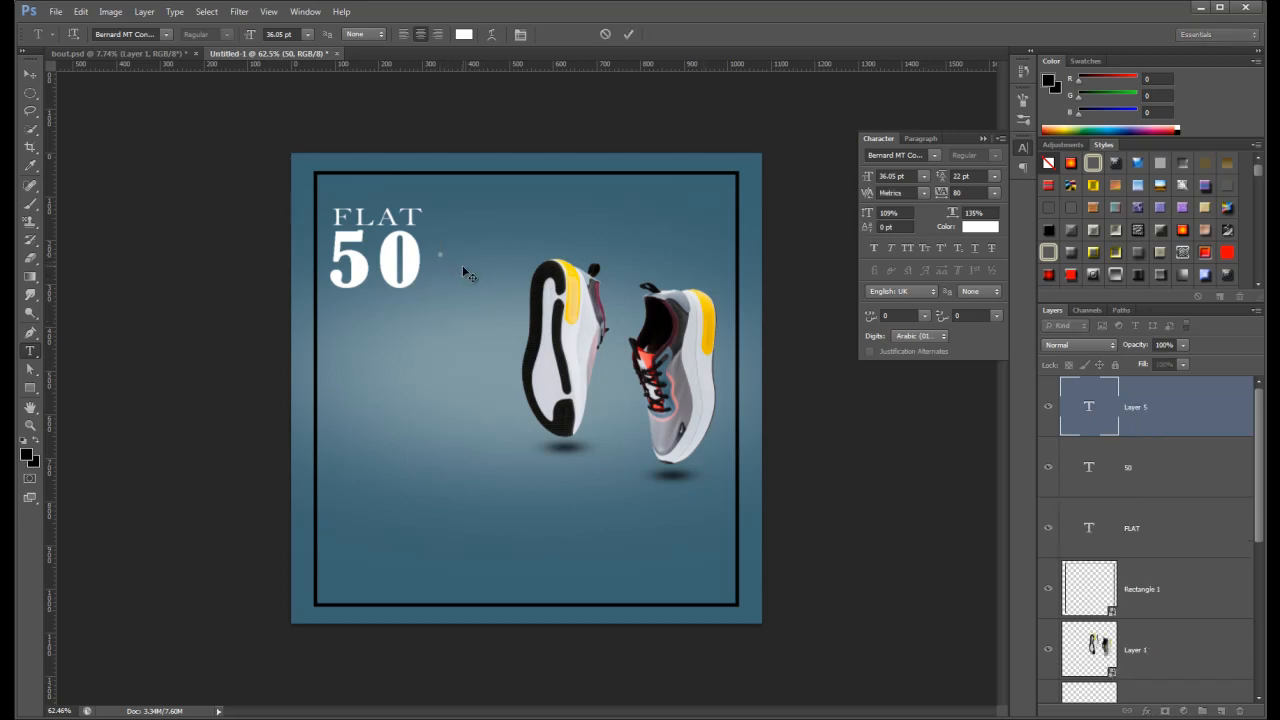
pyautogui.write('%')
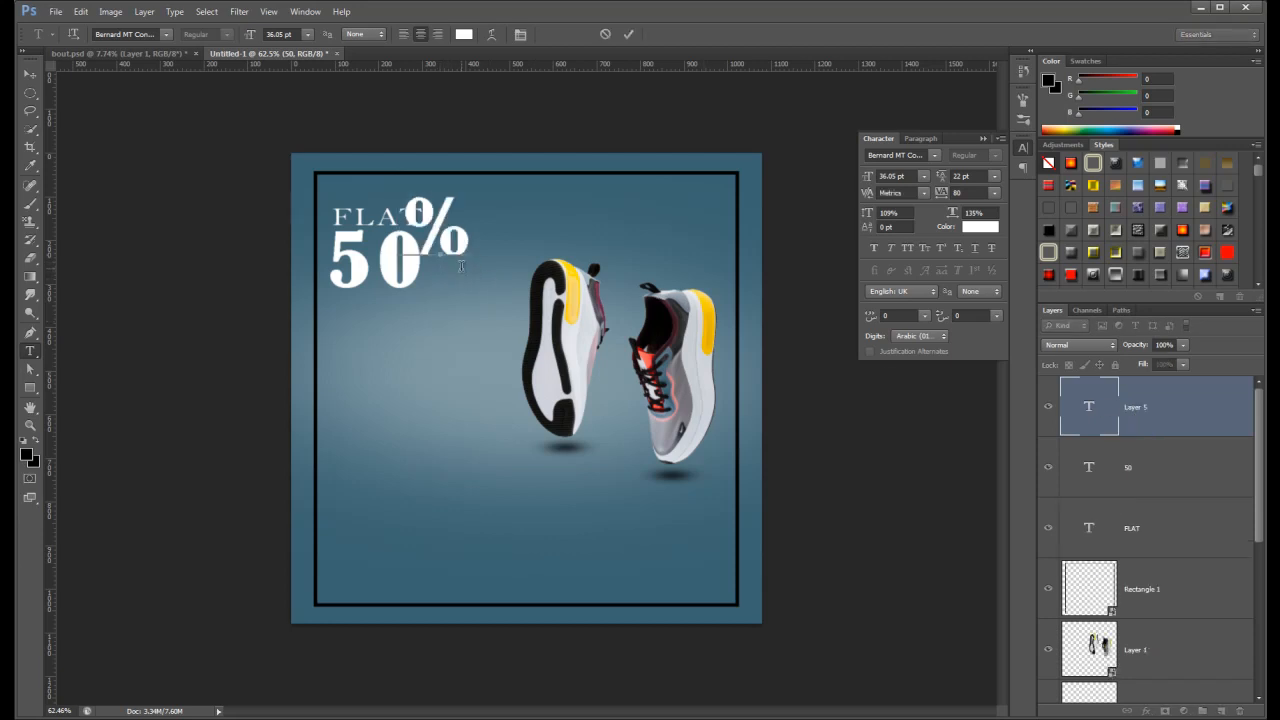
pyautogui.moveTo(453, 234); pyautogui.dragTo(480, 279)
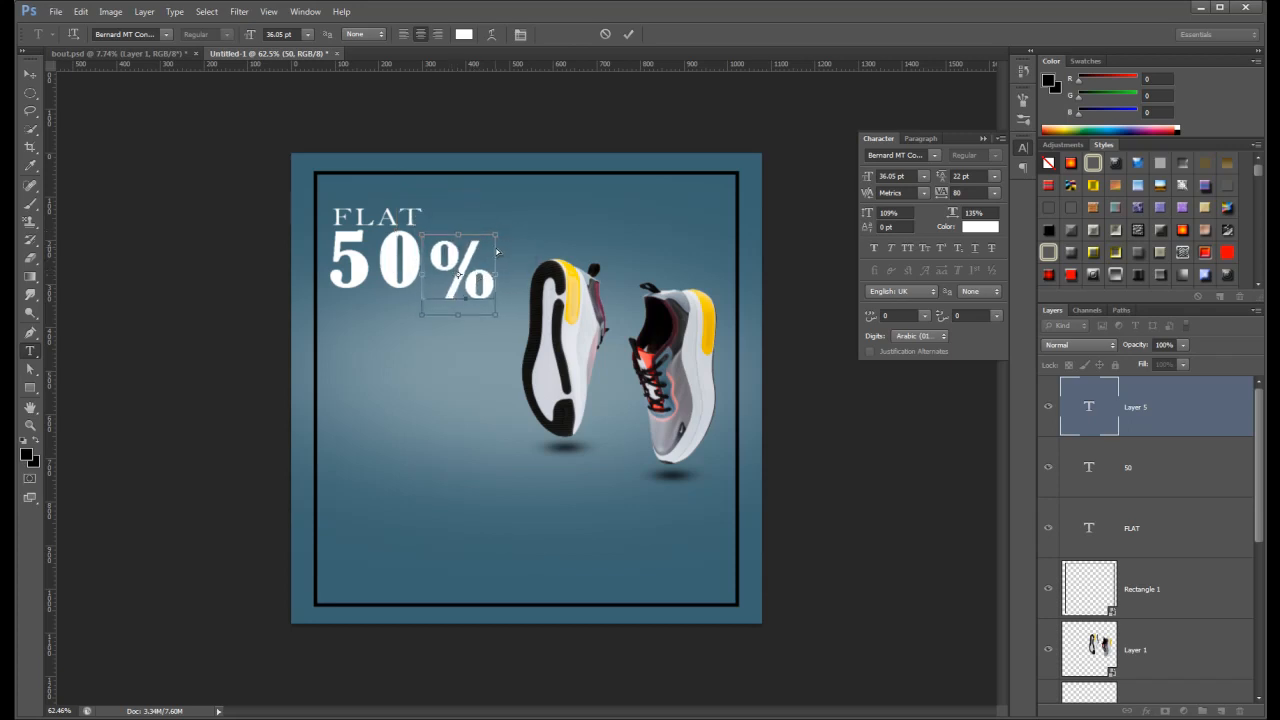
pyautogui.moveTo(493, 236); pyautogui.dragTo(443, 296)
pyautogui.write('V')
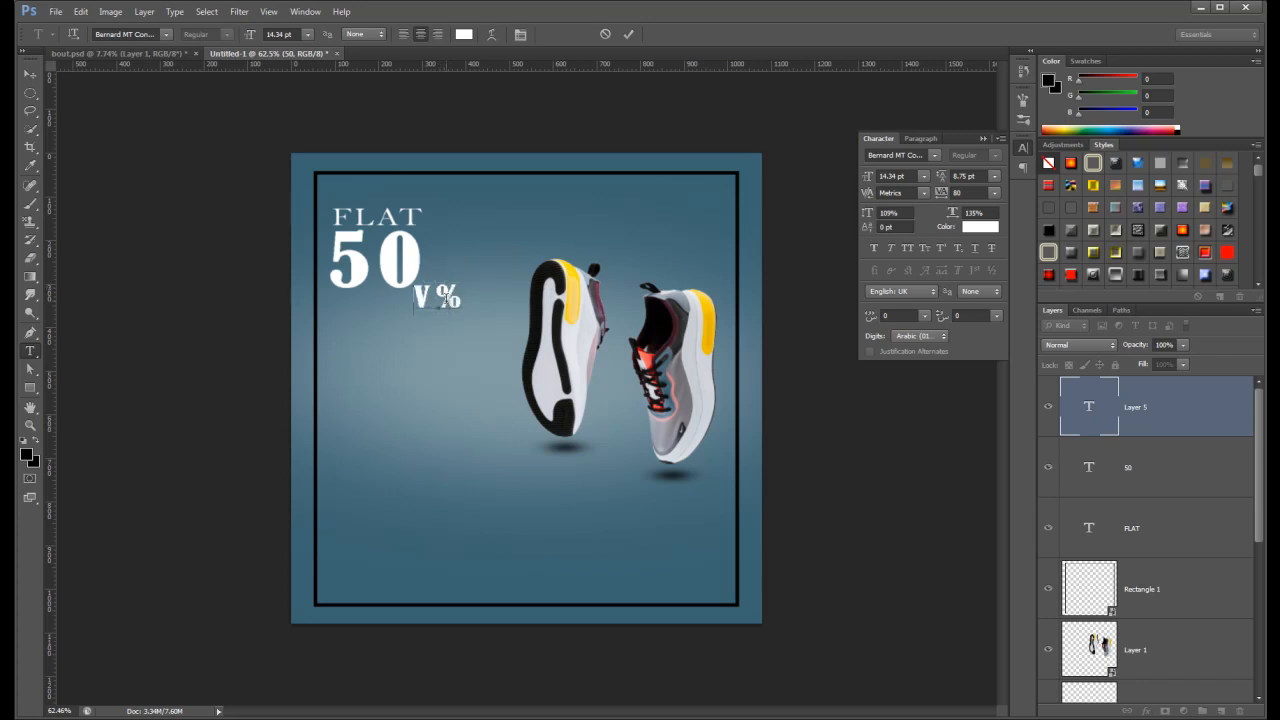
pyautogui.press('BackSpace')
pyautogui.press('BackSpace')
pyautogui.click(1152, 415)
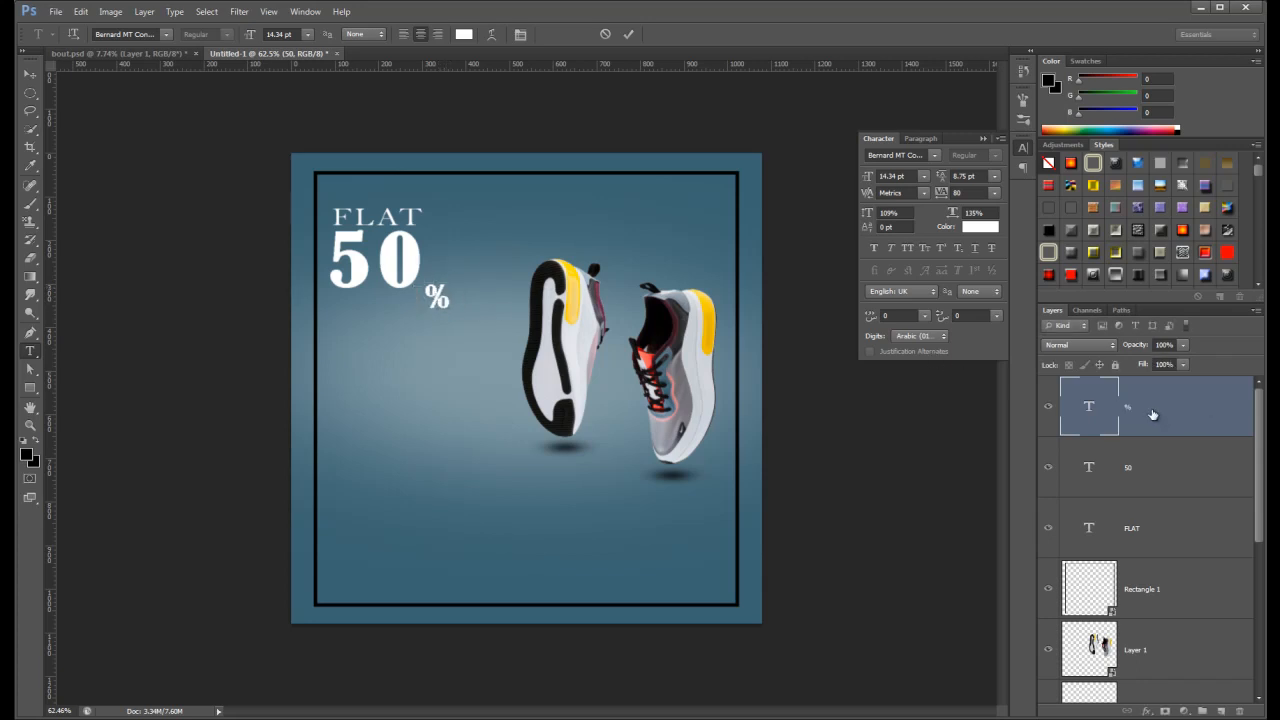
pyautogui.press('Delete')
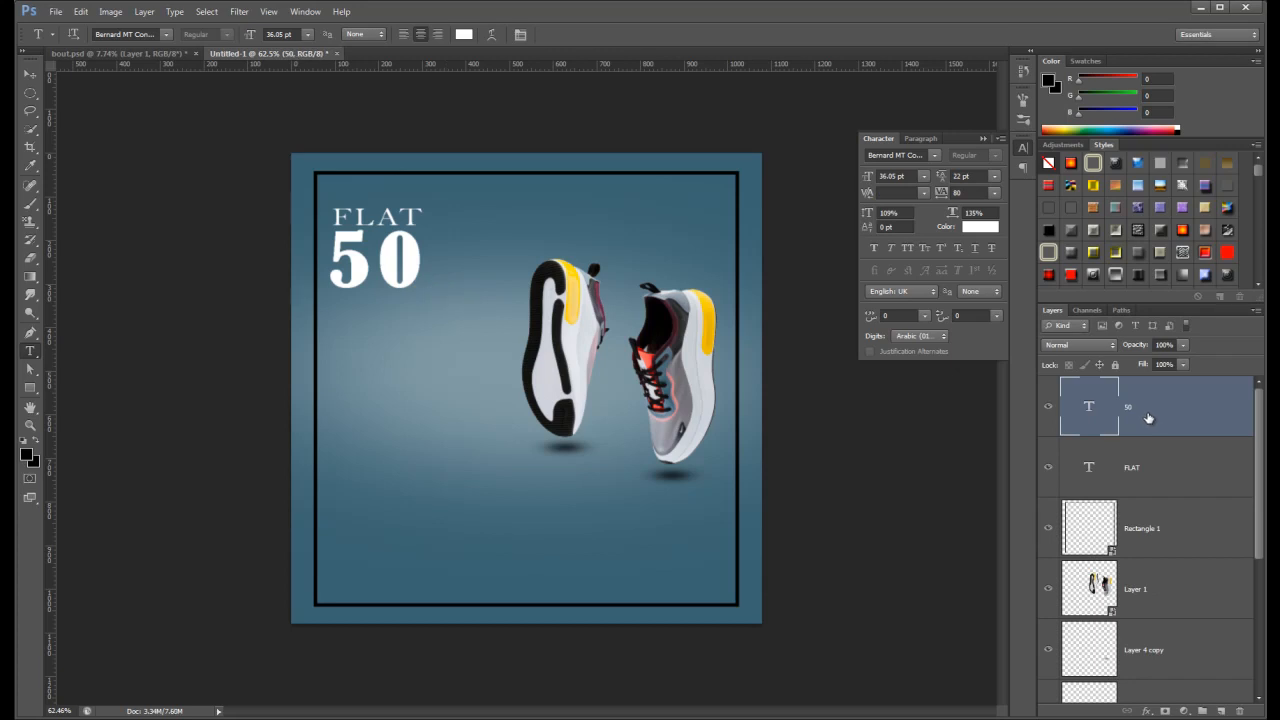
pyautogui.scroll(-1, 1154, 447)
pyautogui.scroll(1, 1154, 447)
pyautogui.hotkey('ctrl', 'z')
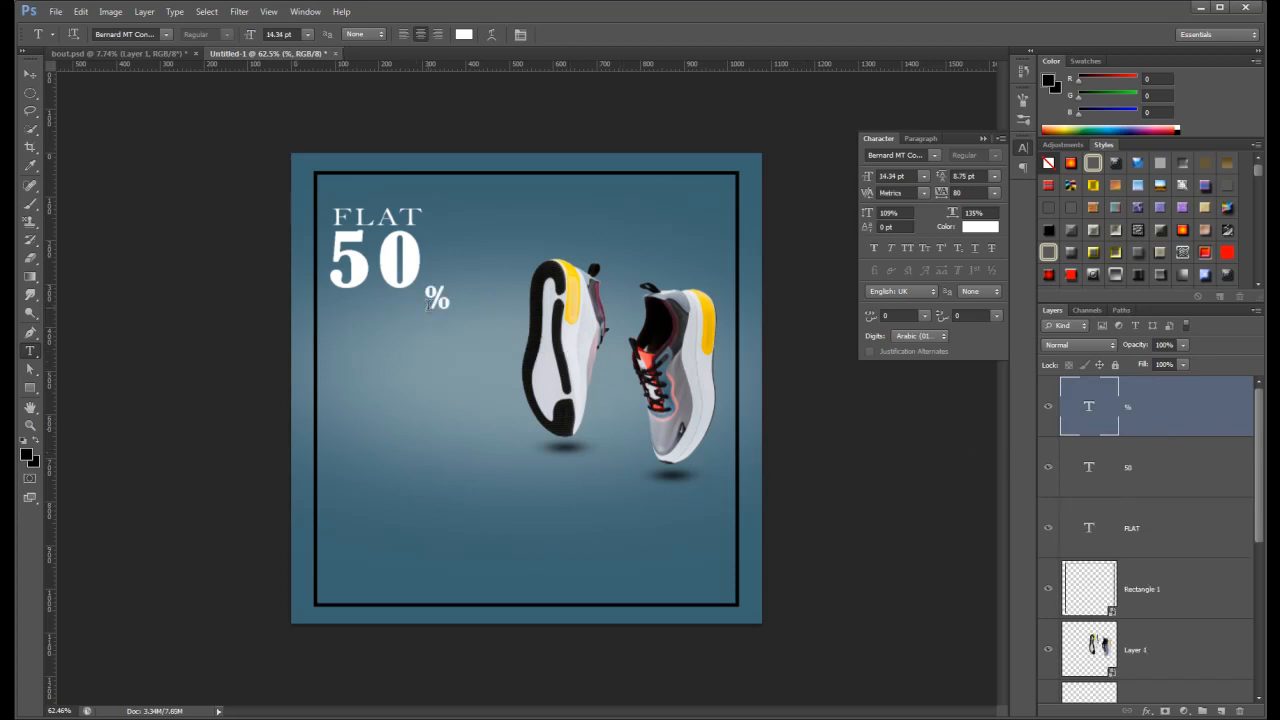
# Nudge the % sign closer to the lower-right corner of 50.
pyautogui.press('v')
pyautogui.moveTo(437, 315); pyautogui.dragTo(431, 305)
# Add a 36.05 pt text layer reading NEW and place it to the left of the shoes, well below the 50%.
pyautogui.hotkey('ctrl', '+')
pyautogui.press('t')
pyautogui.click(353, 383)
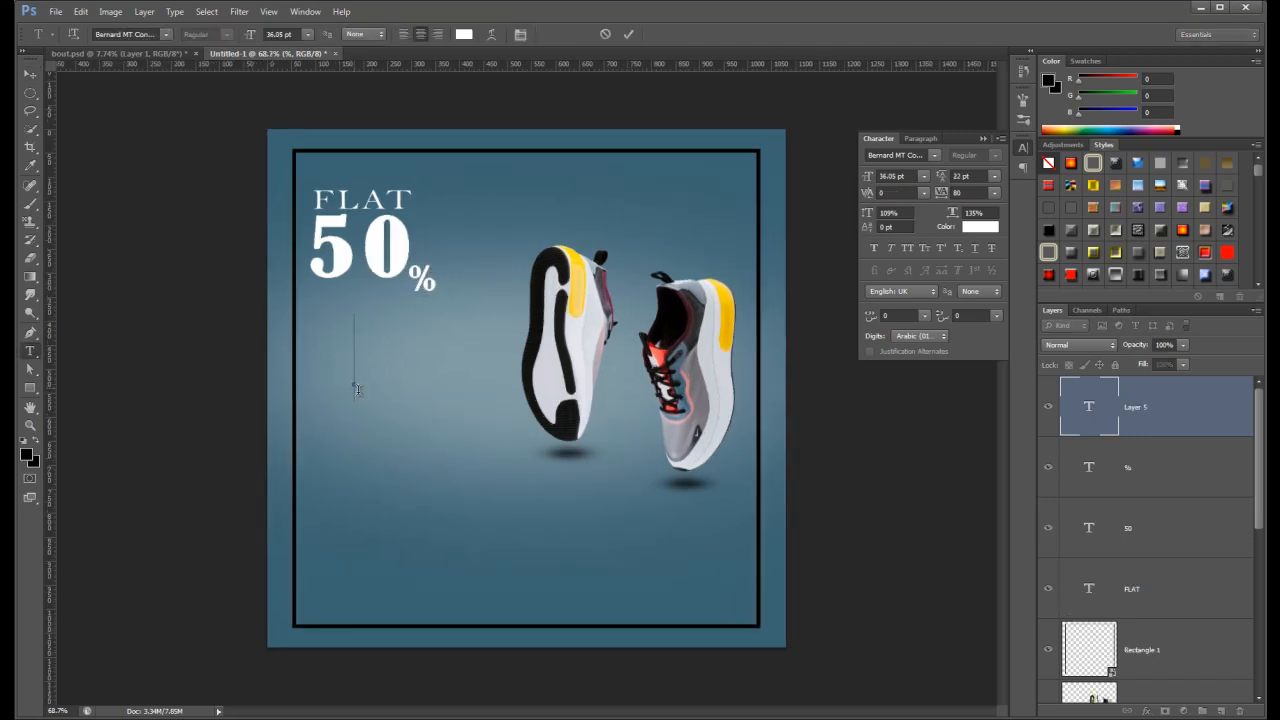
pyautogui.write('NEW')
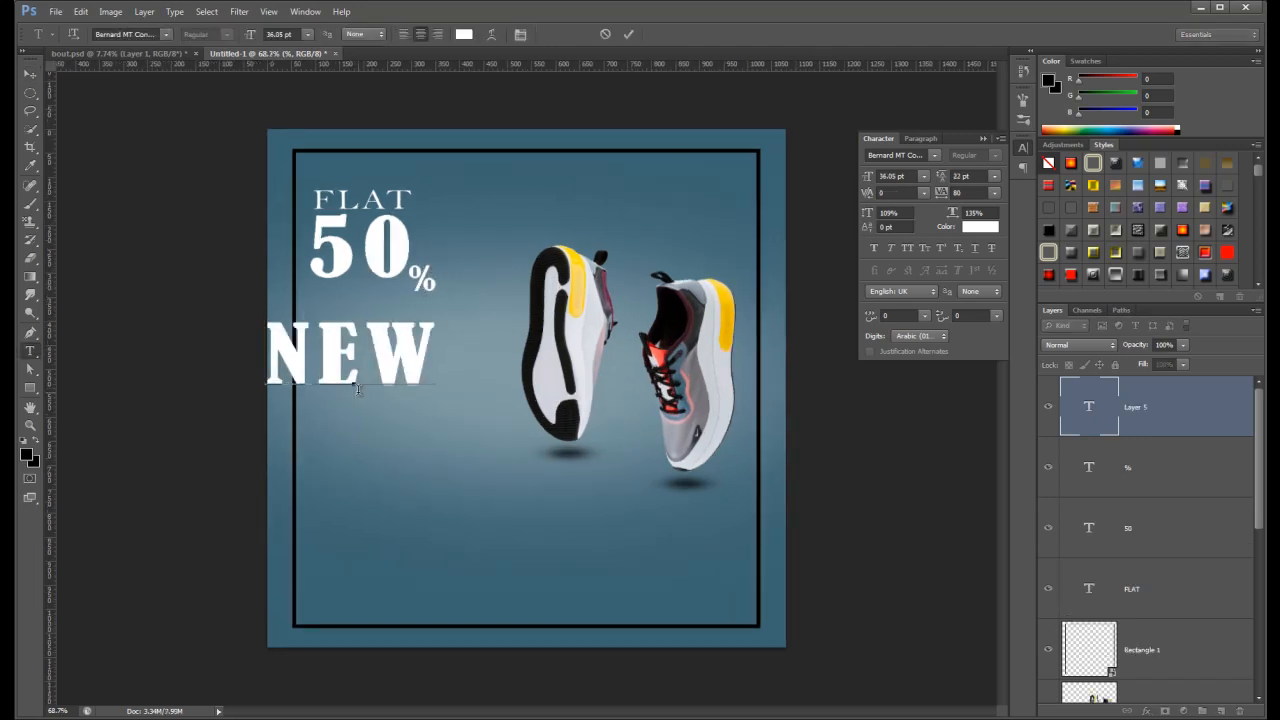
pyautogui.moveTo(385, 370); pyautogui.dragTo(438, 441)
pyautogui.click(1183, 426)
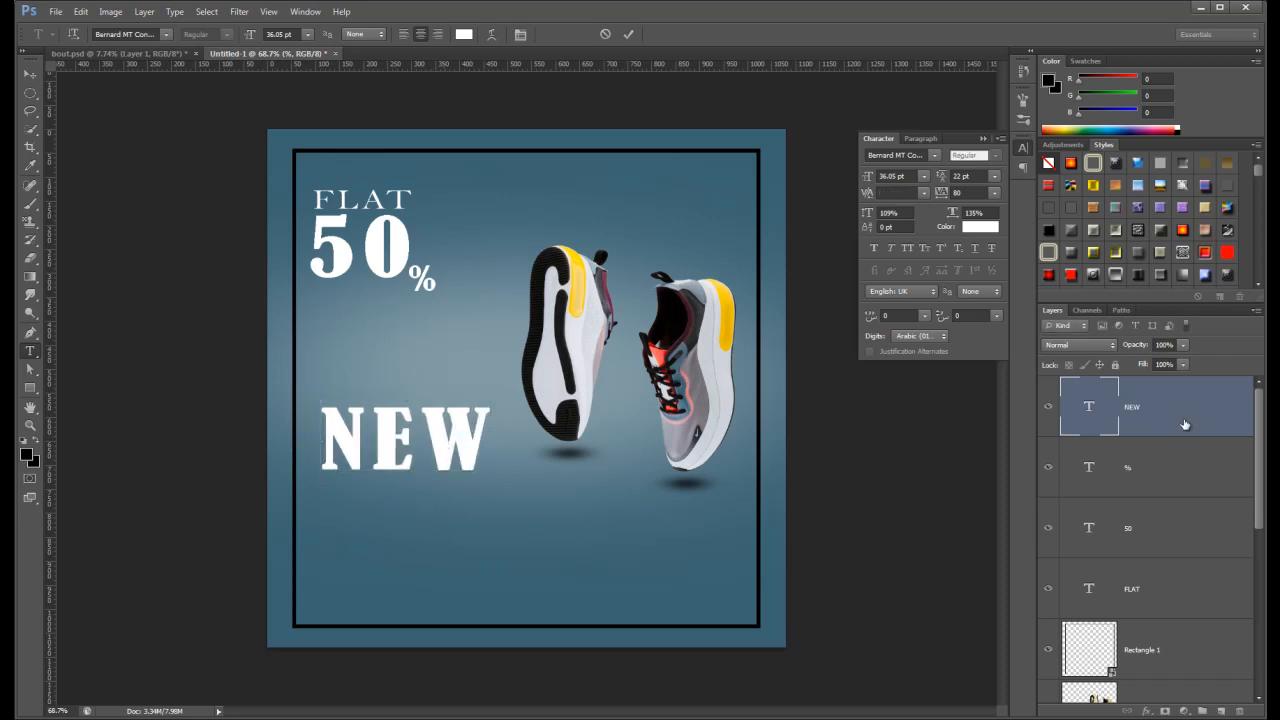
pyautogui.click(1173, 462)
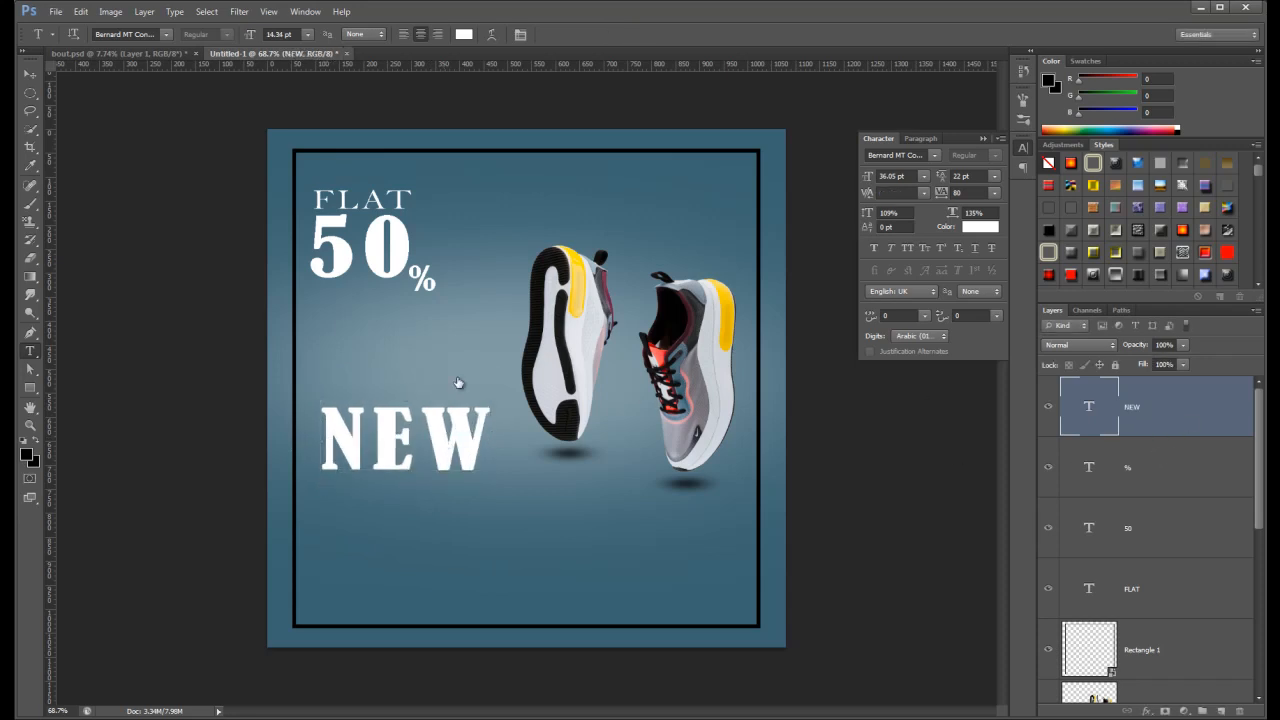
pyautogui.click(1189, 425)
# Add a 19.05 pt text layer reading ALL PRODUCT just below the 50%.
pyautogui.click(337, 316)
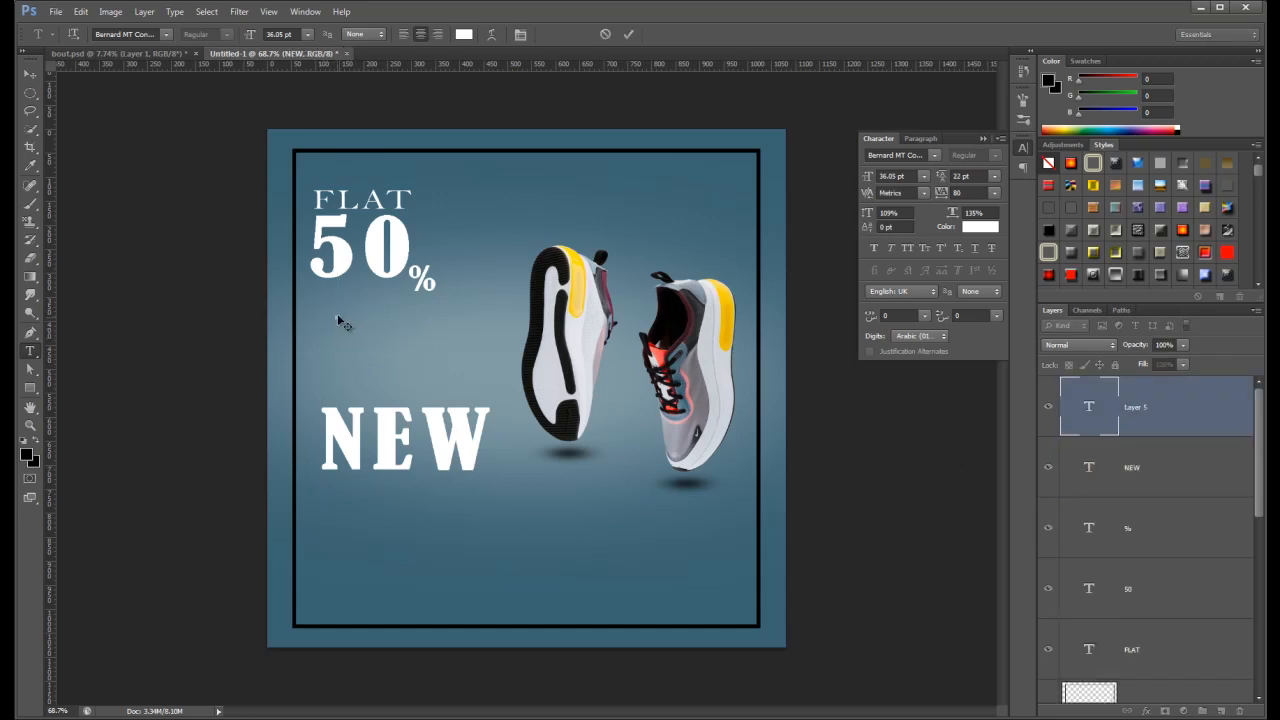
pyautogui.moveTo(876, 181); pyautogui.dragTo(858, 182)
pyautogui.write('A')
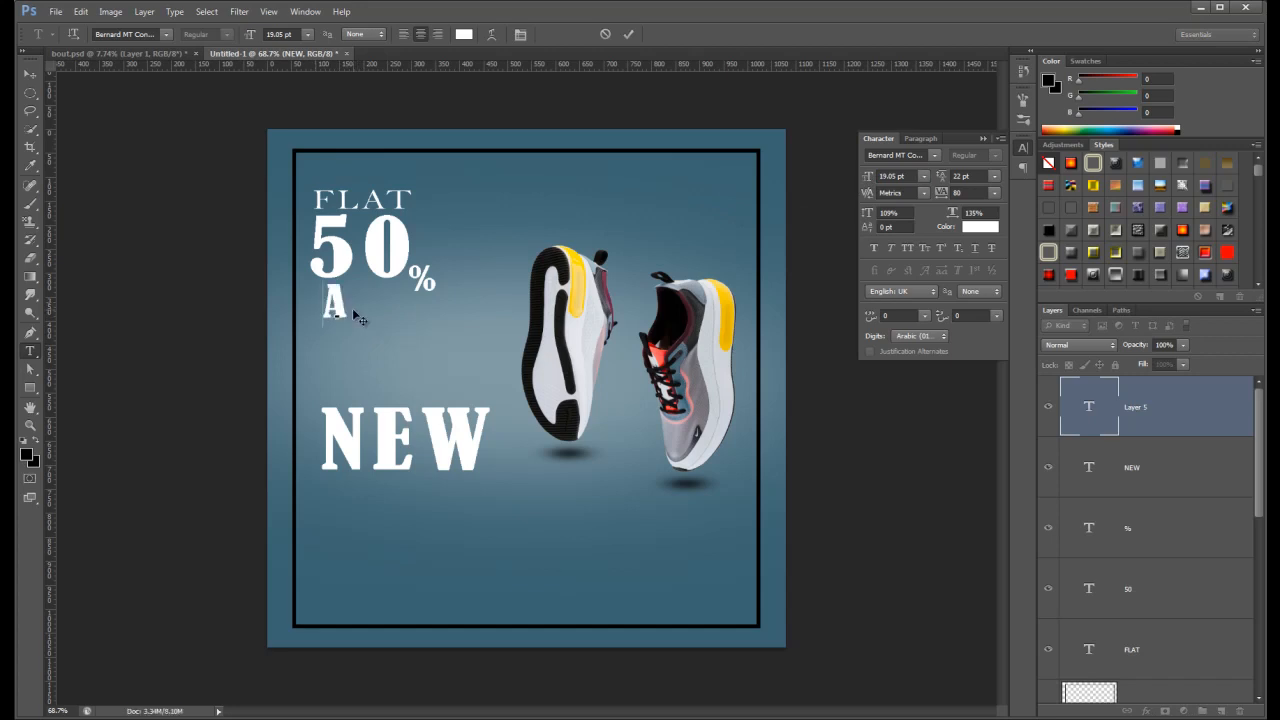
pyautogui.write('LL')
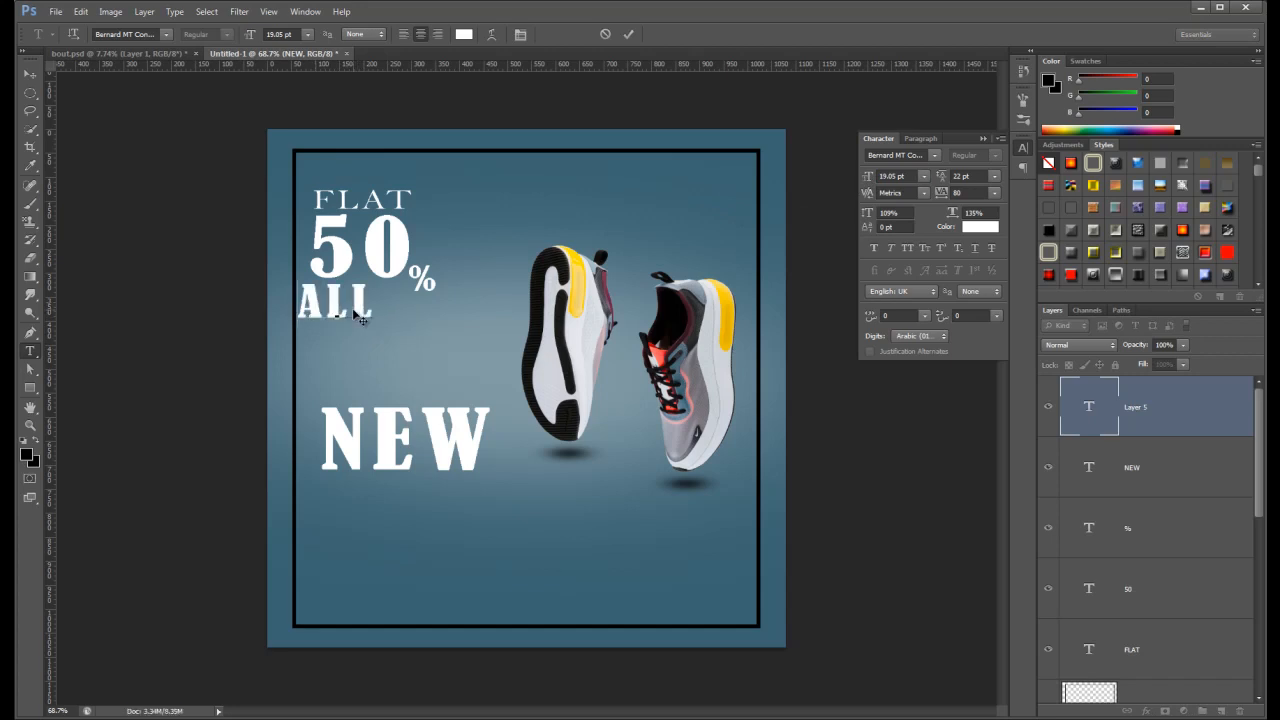
pyautogui.write(' P')
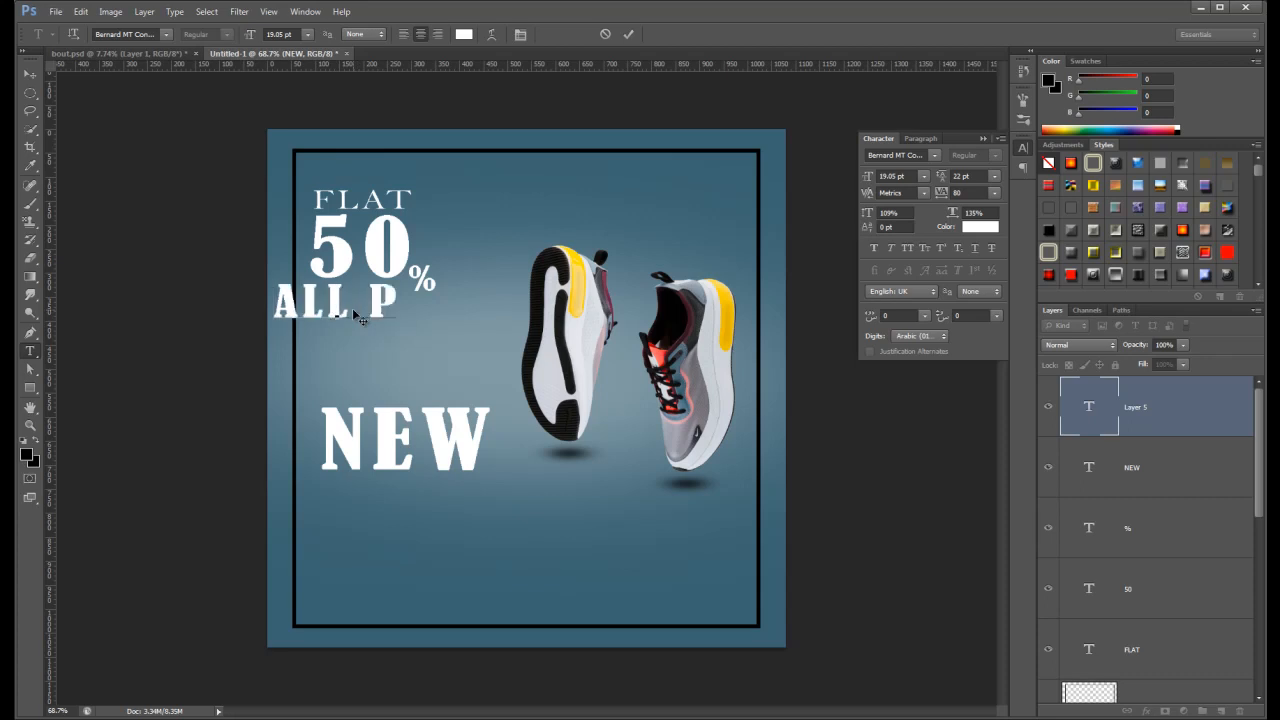
pyautogui.write('RO')
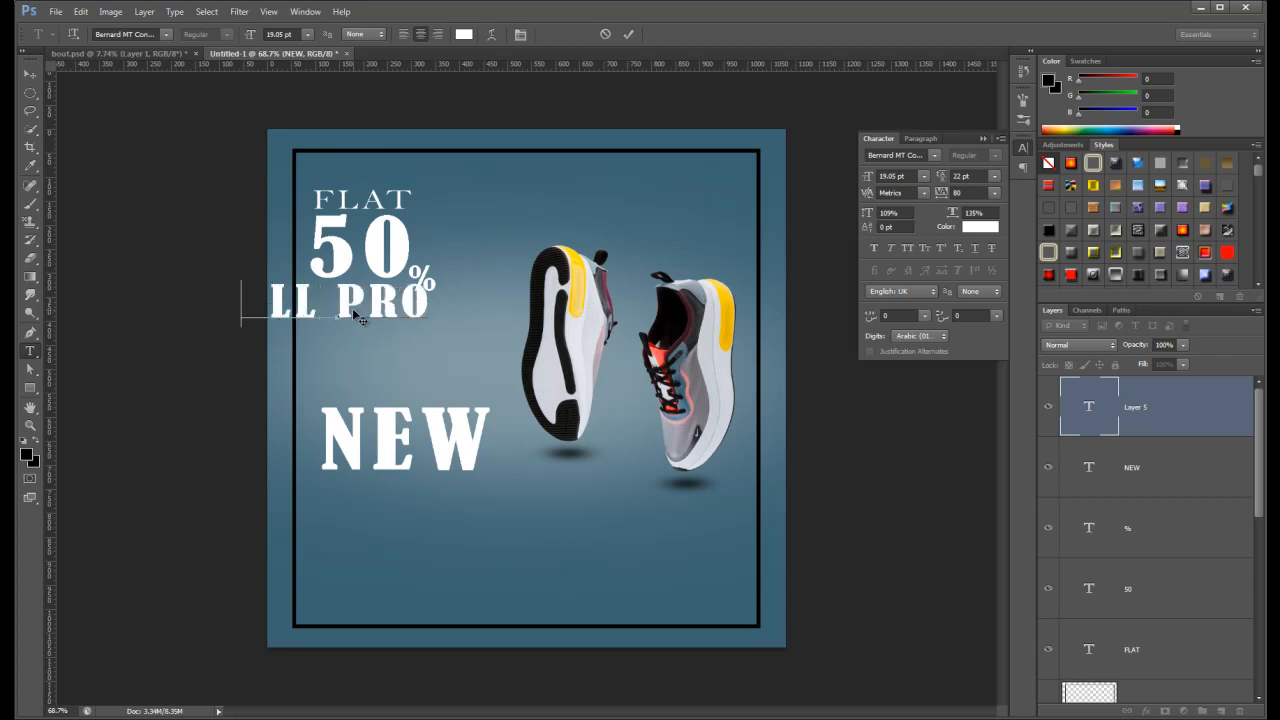
pyautogui.write('DU')
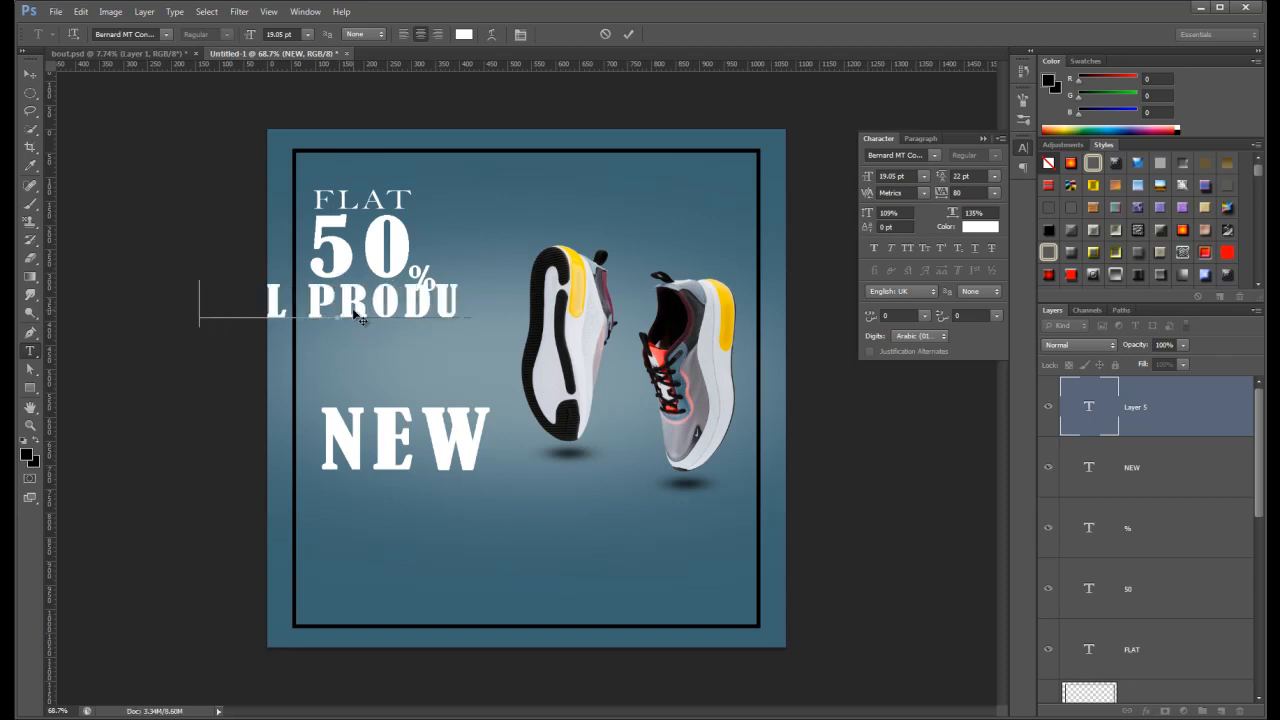
pyautogui.write('CT')
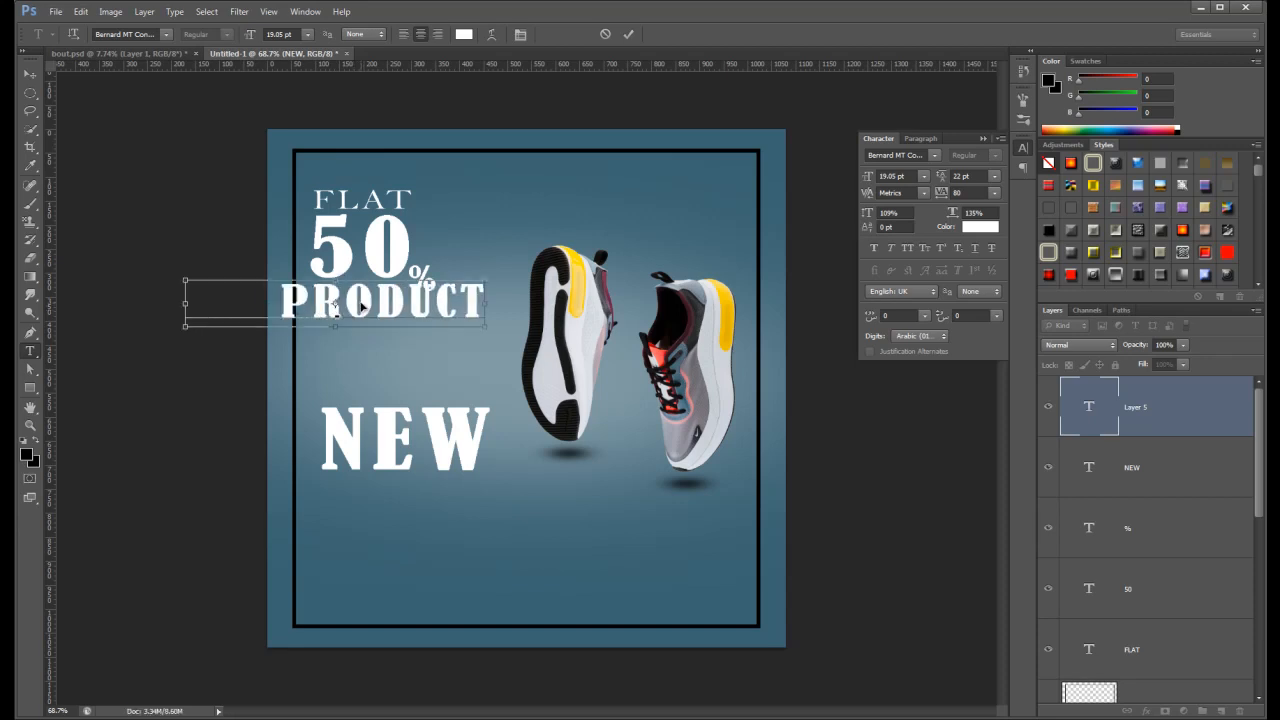
# Reduce the ALL PRODUCT text to 10.05 pt and change its font to Book Antiqua.
pyautogui.tripleClick(362, 318)
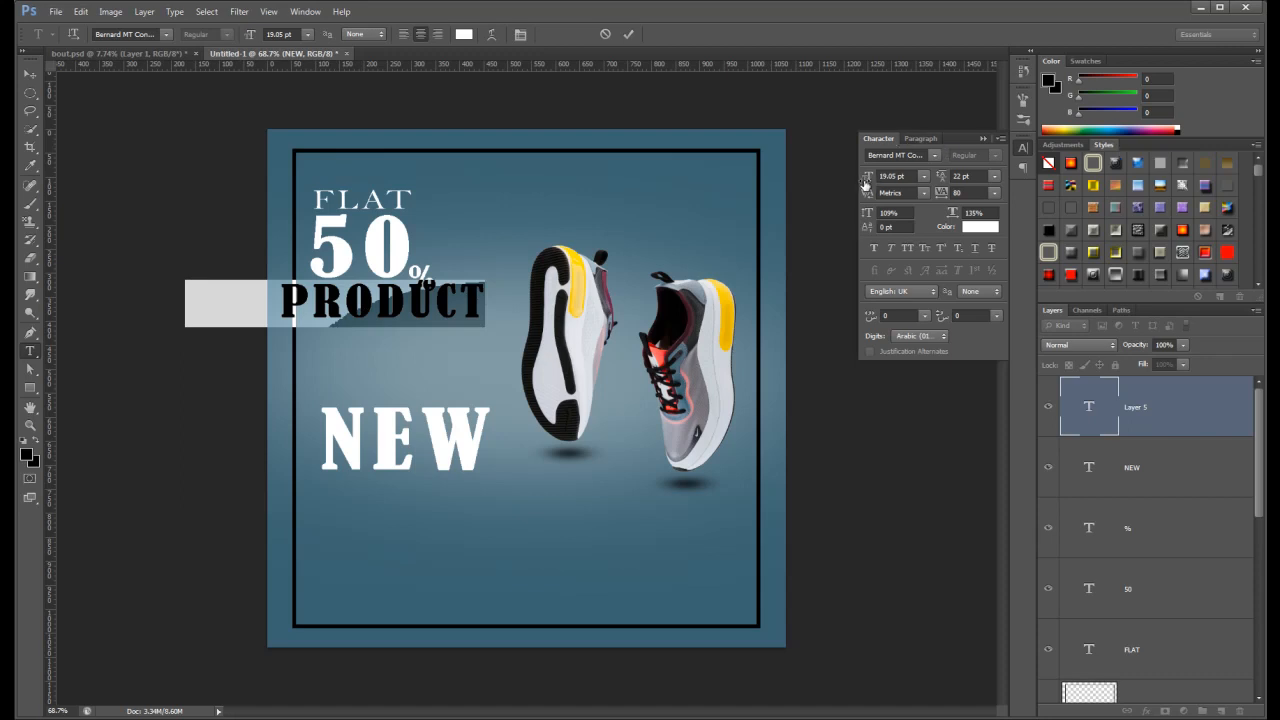
pyautogui.moveTo(867, 179); pyautogui.dragTo(857, 182)
pyautogui.click(915, 155)
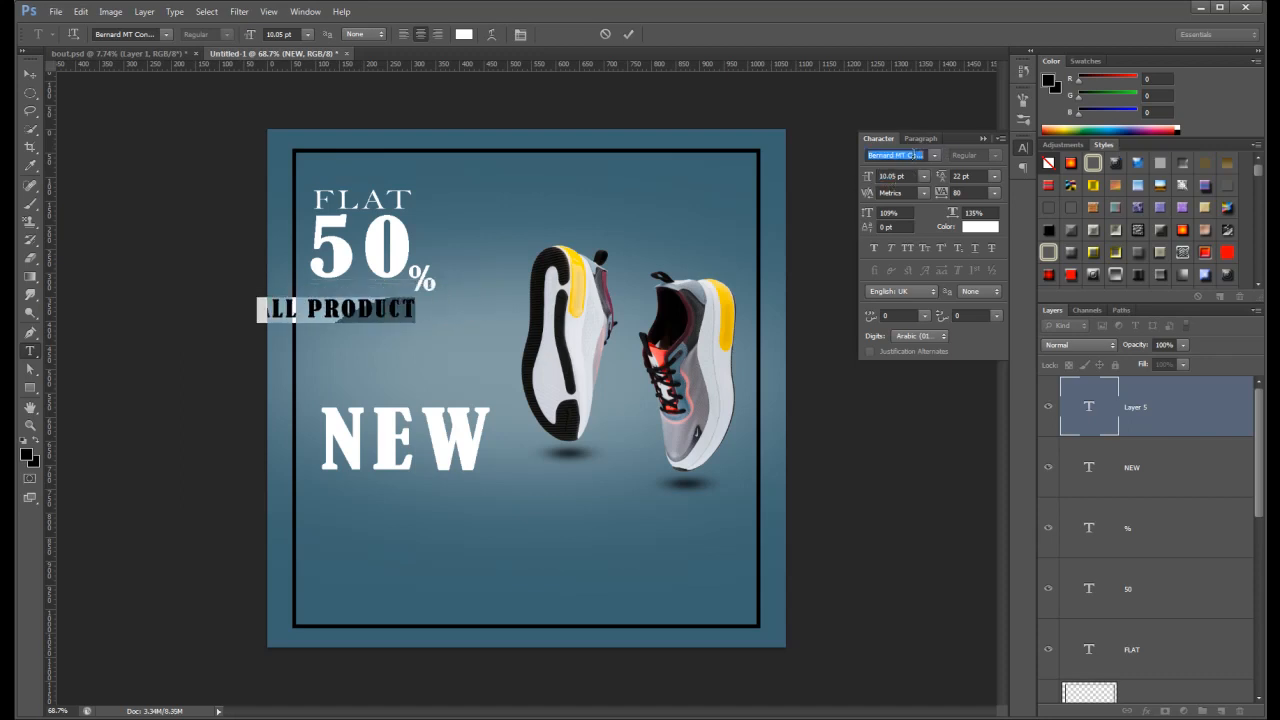
pyautogui.press('Down')
pyautogui.press('Down')
pyautogui.press('Down')
pyautogui.press('Down')
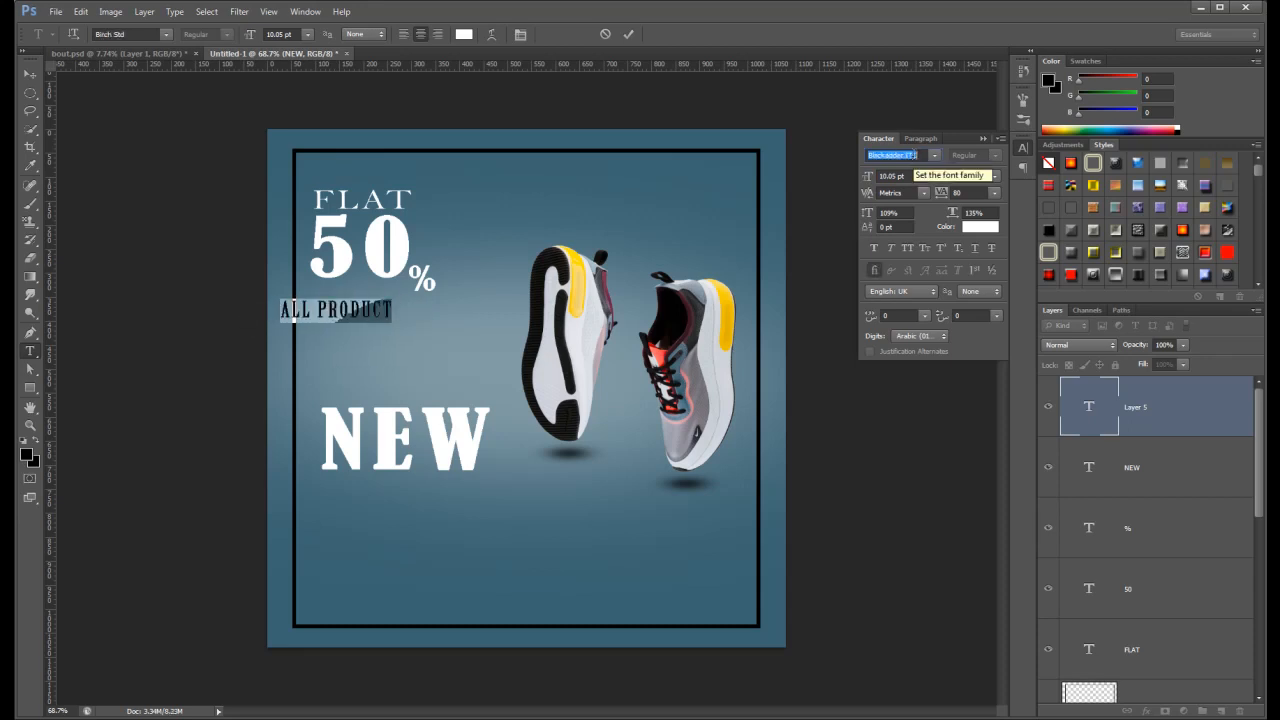
pyautogui.press('Down')
pyautogui.press('Down')
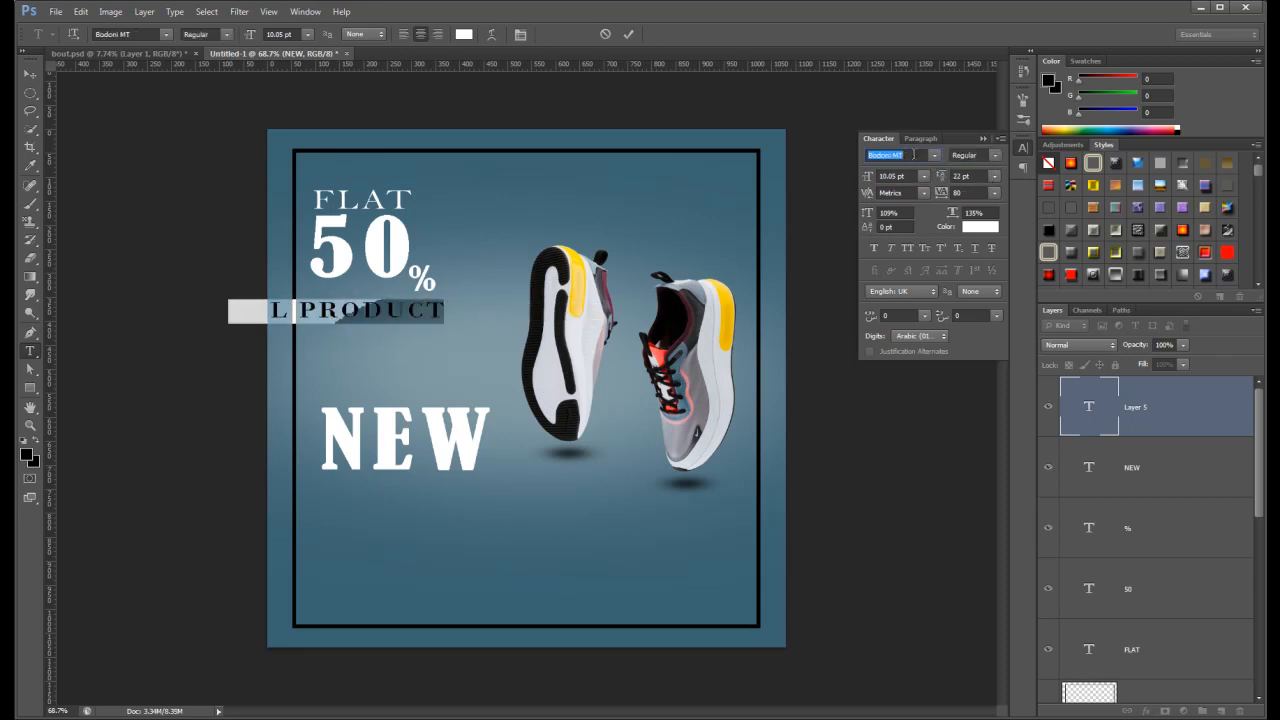
pyautogui.press('Down')
pyautogui.press('Down')
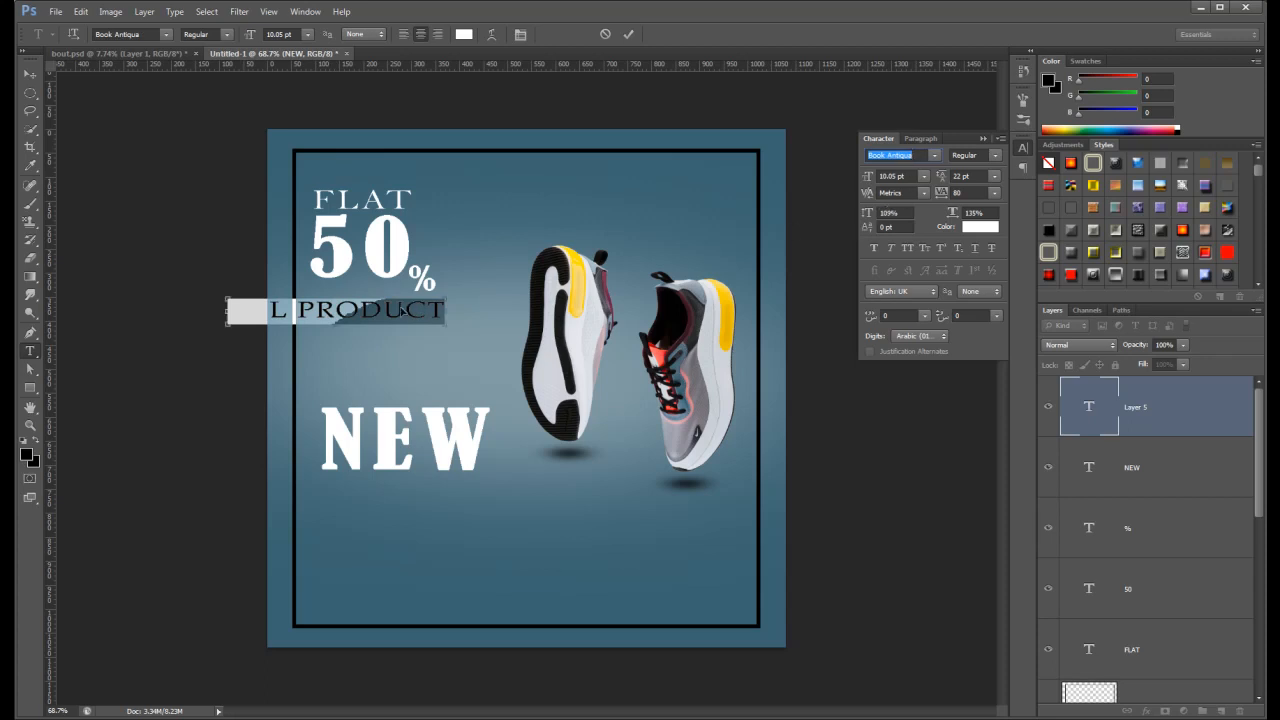
# Shift ALL PRODUCT sideways so it fits inside the frame beneath 50%, and scale it down to 7.05 pt.
pyautogui.moveTo(402, 311); pyautogui.dragTo(478, 311)
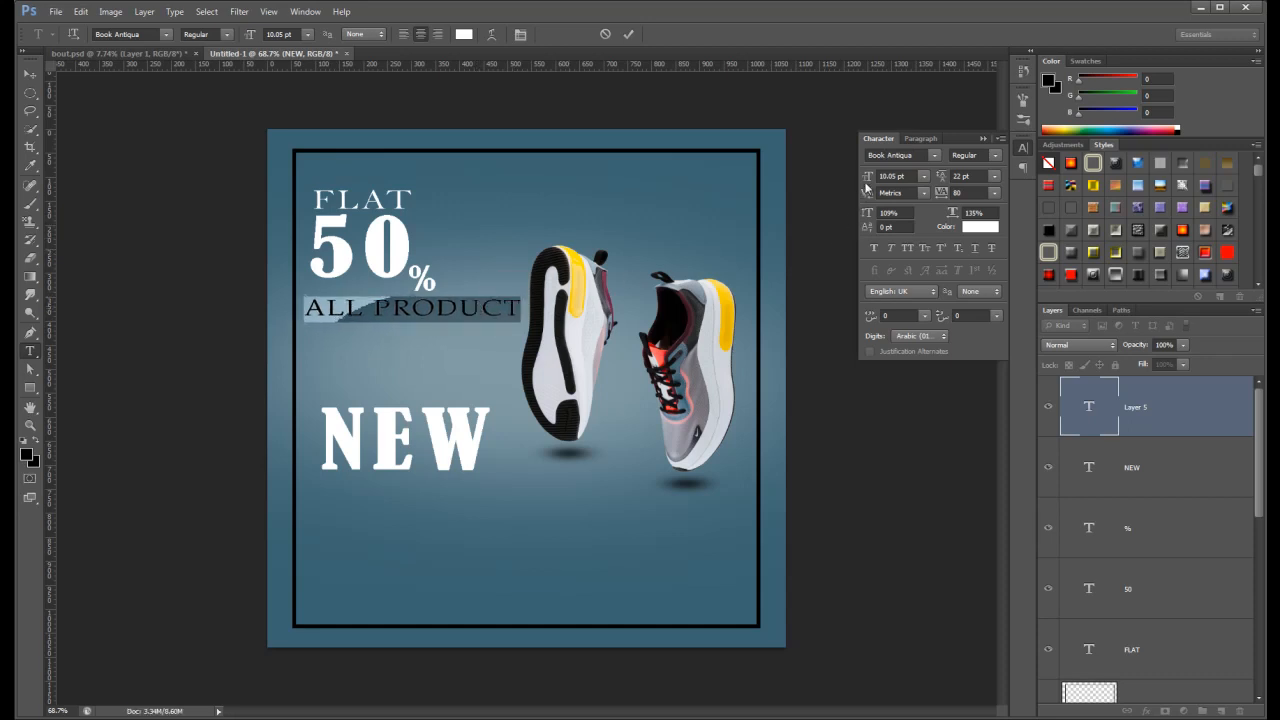
pyautogui.moveTo(867, 183); pyautogui.dragTo(867, 183)
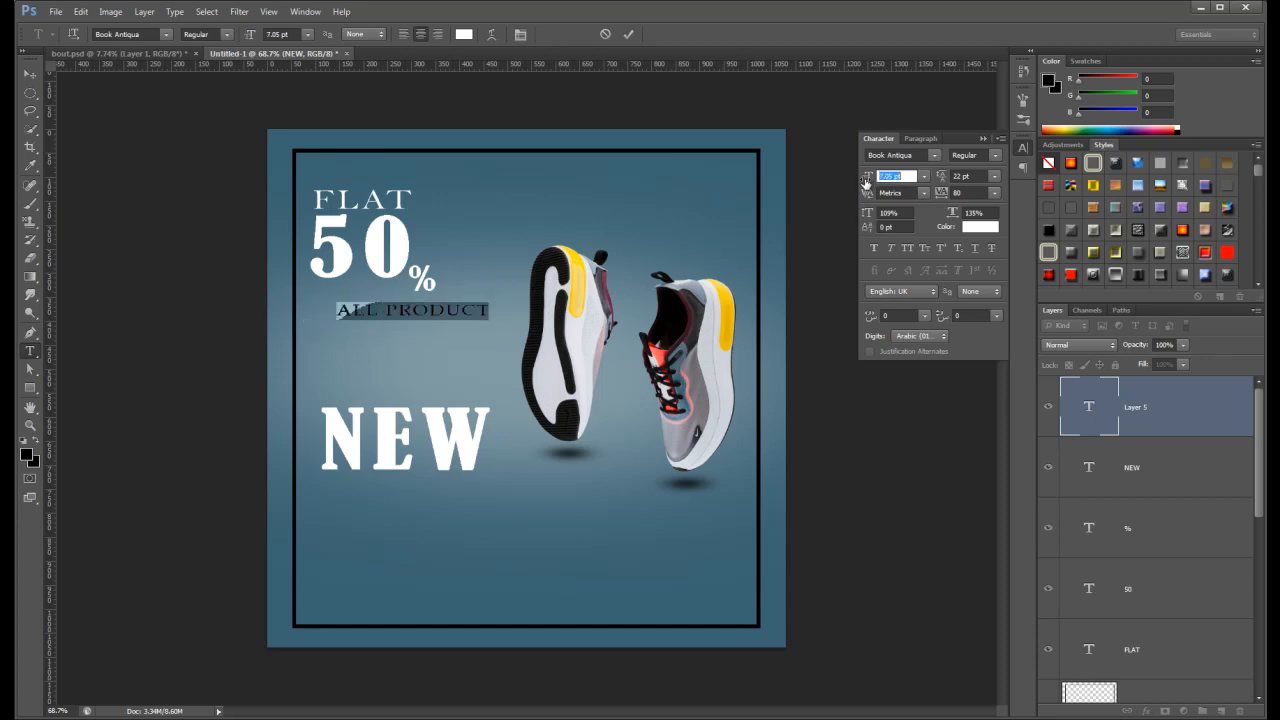
pyautogui.press('Return')
pyautogui.click(1187, 393)
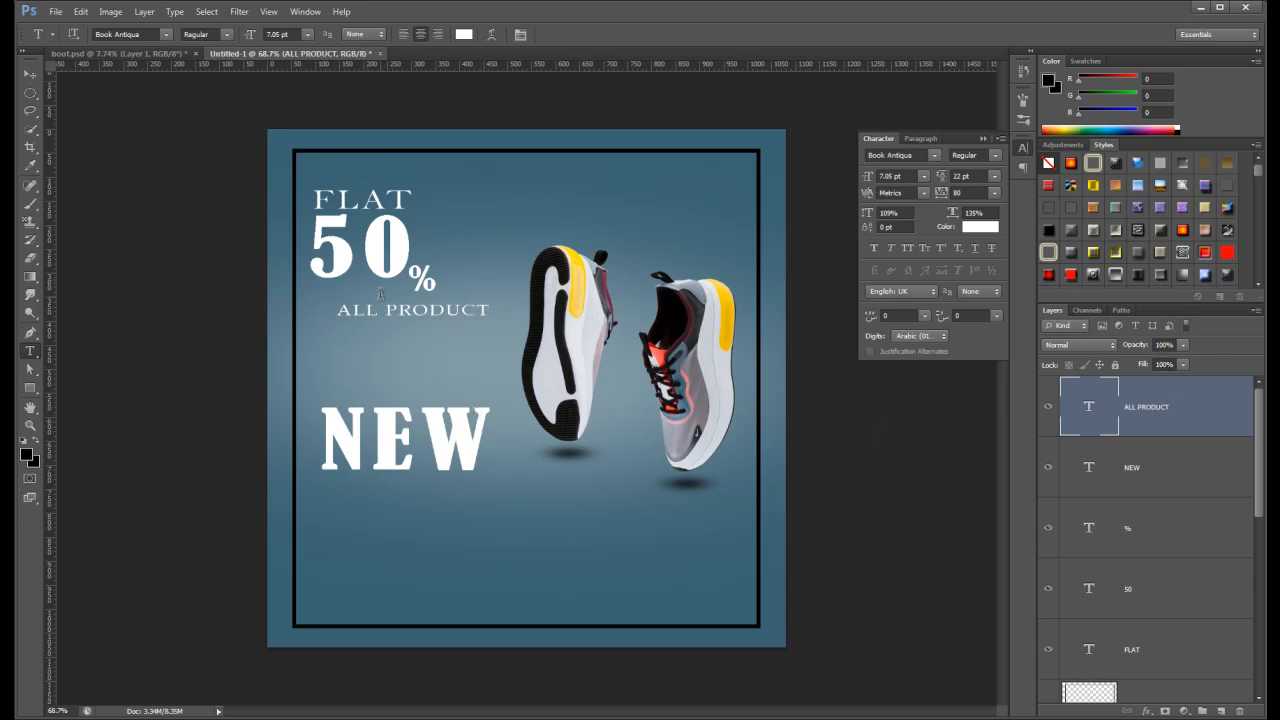
# Copy the word PRODUCT from ALL PRODUCT into a new text layer and place it directly beneath NEW.
pyautogui.moveTo(385, 310); pyautogui.dragTo(484, 310)
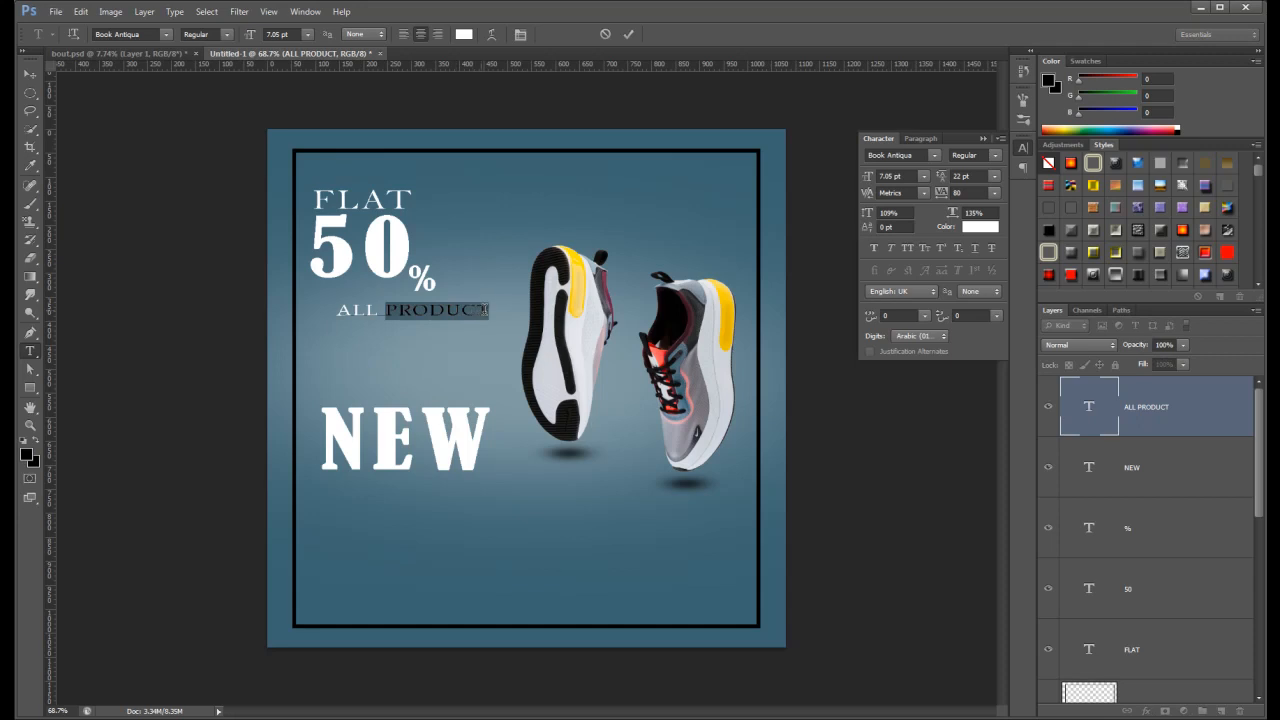
pyautogui.hotkey('ctrl', 'c')
pyautogui.click(1190, 428)
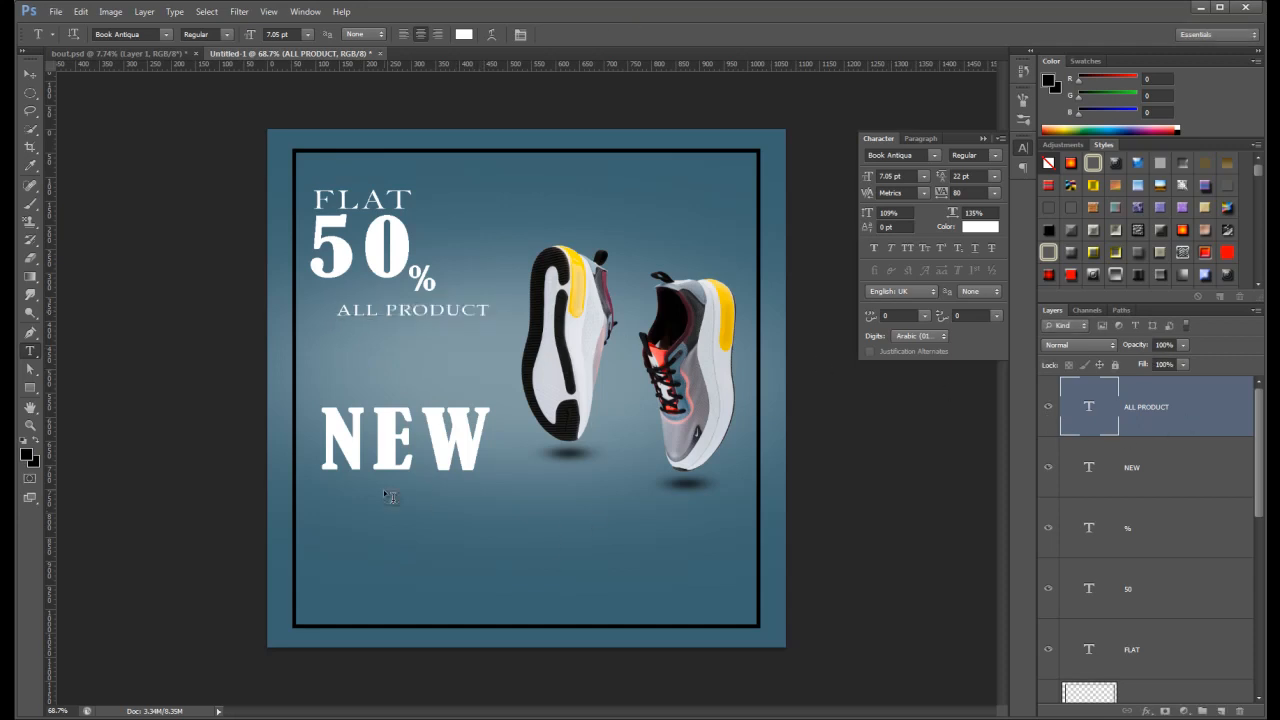
pyautogui.click(343, 485)
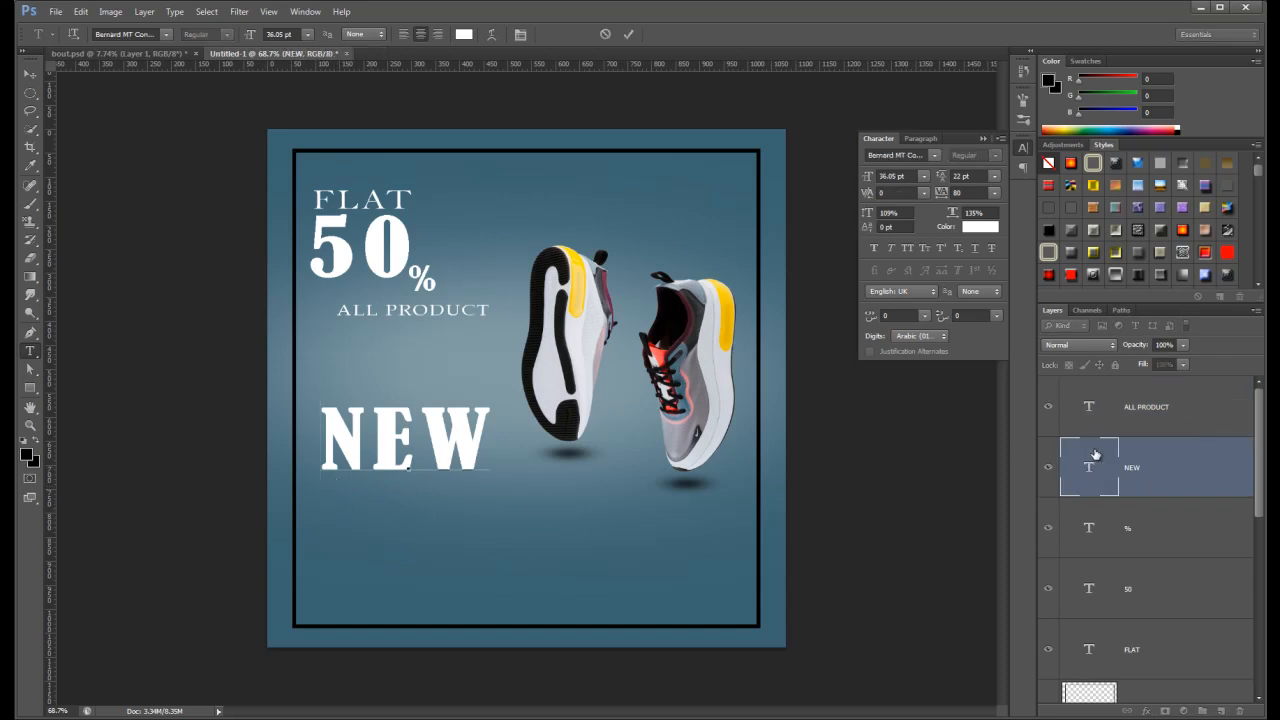
pyautogui.click(1170, 526)
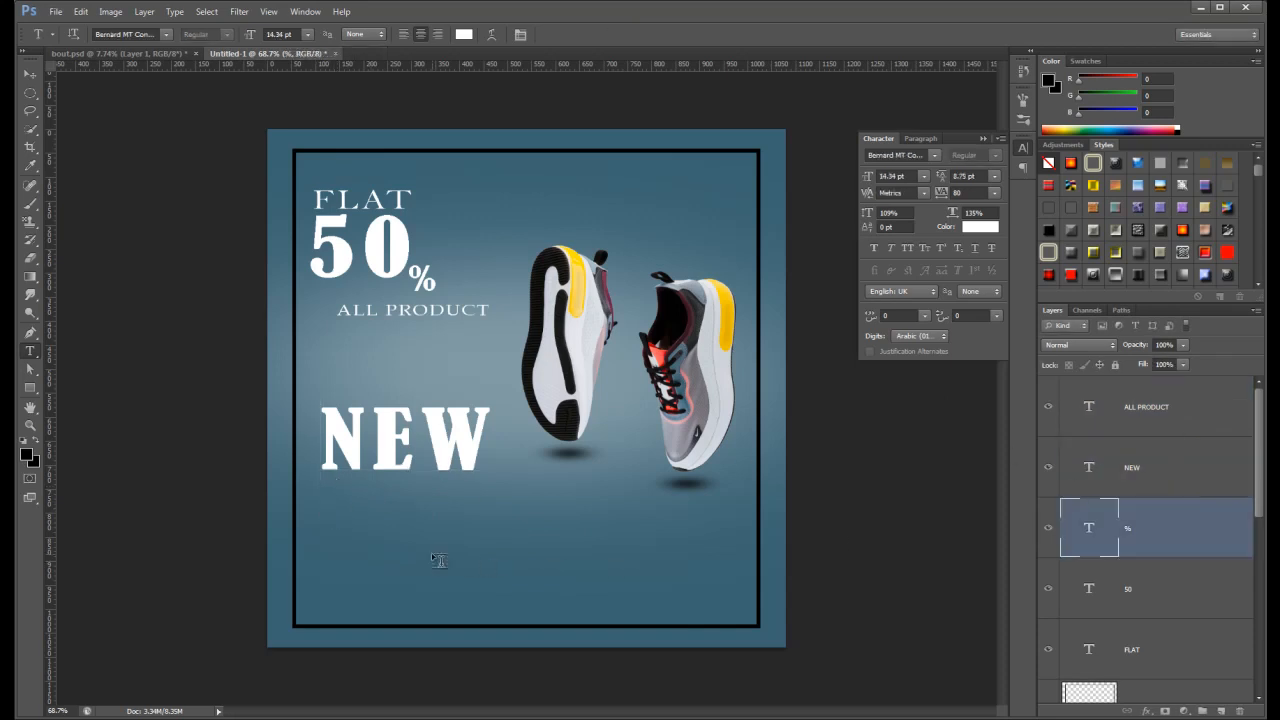
pyautogui.click(337, 512)
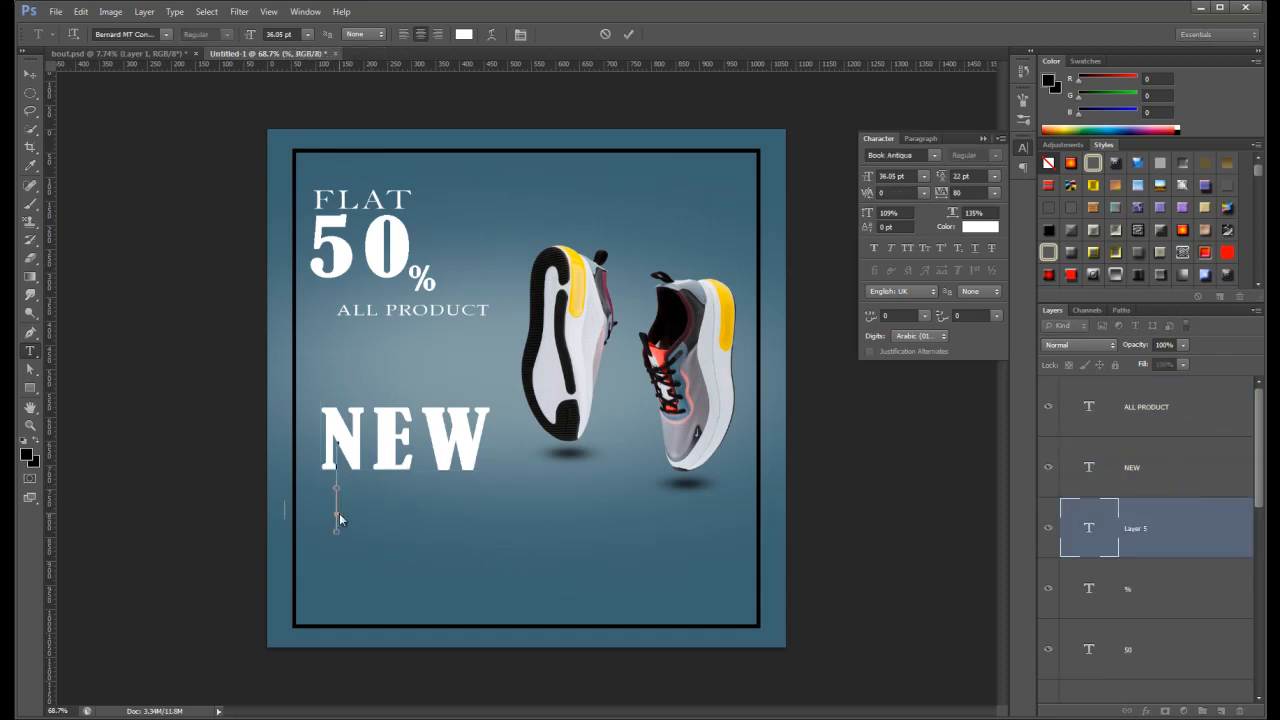
pyautogui.hotkey('ctrl', 'v')
pyautogui.press('ctrl')
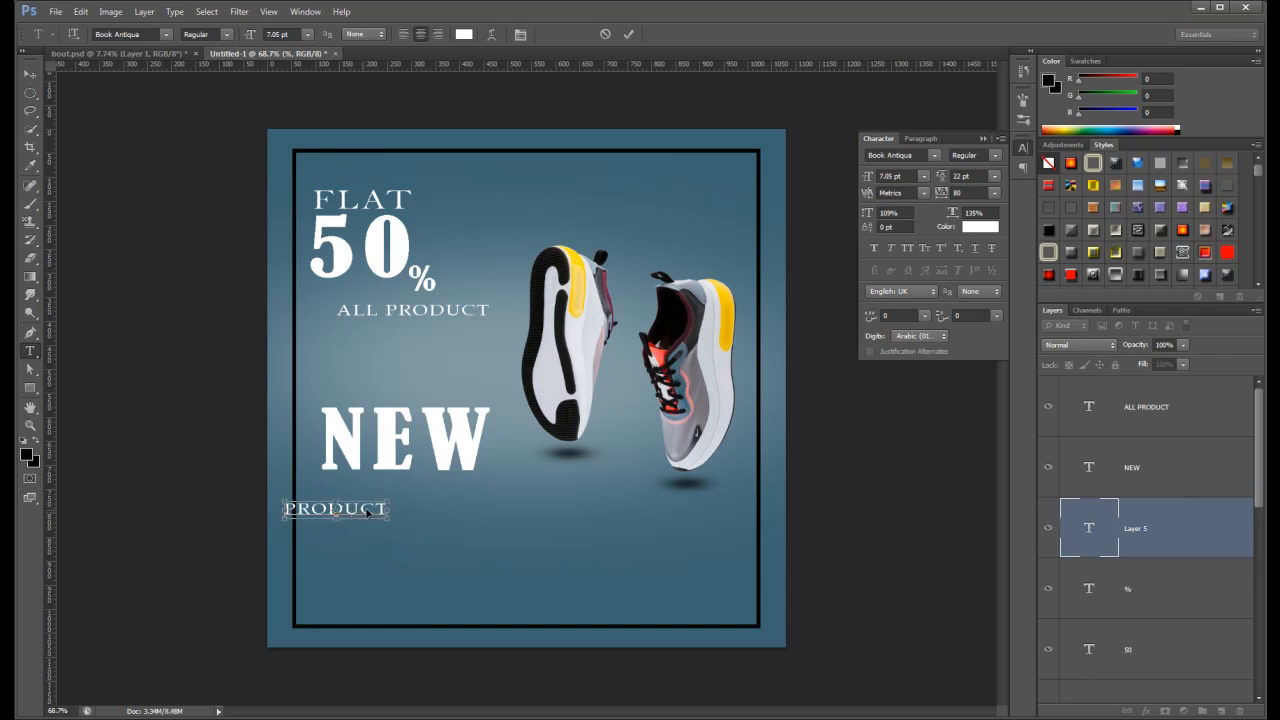
pyautogui.moveTo(368, 511); pyautogui.dragTo(450, 485)
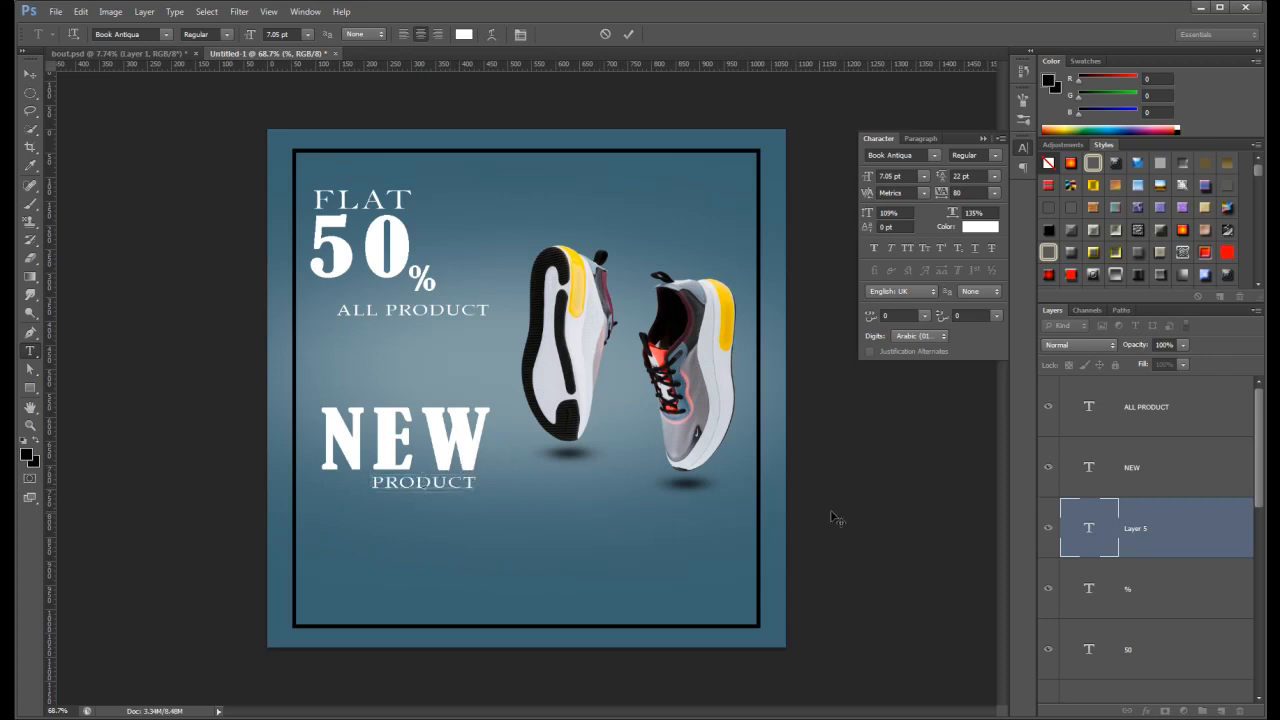
pyautogui.click(1185, 455)
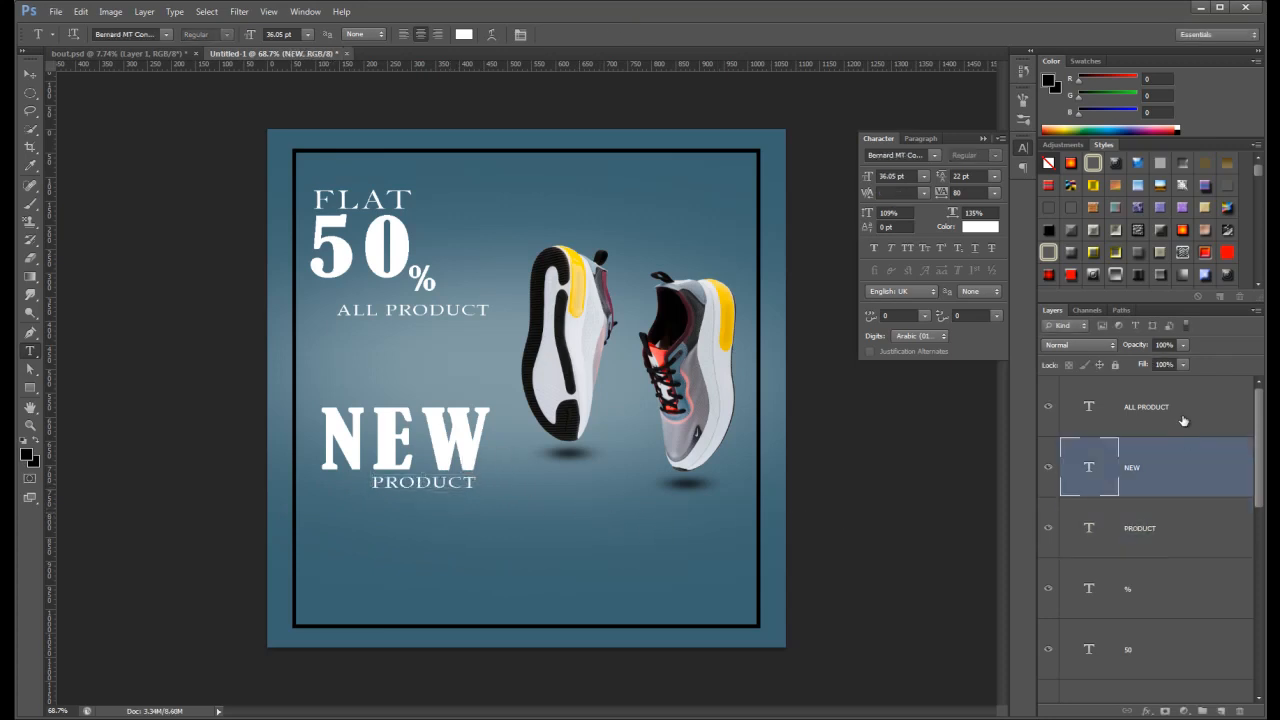
pyautogui.click(1183, 421)
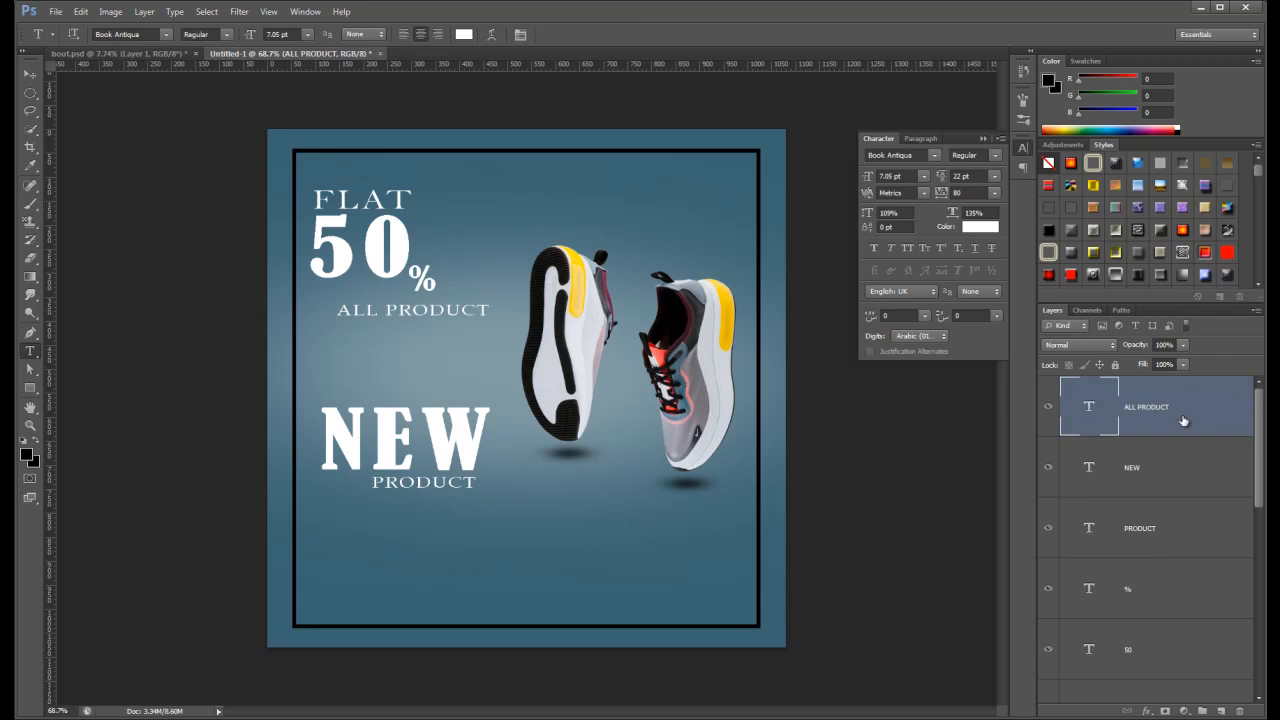
pyautogui.click(1166, 495)
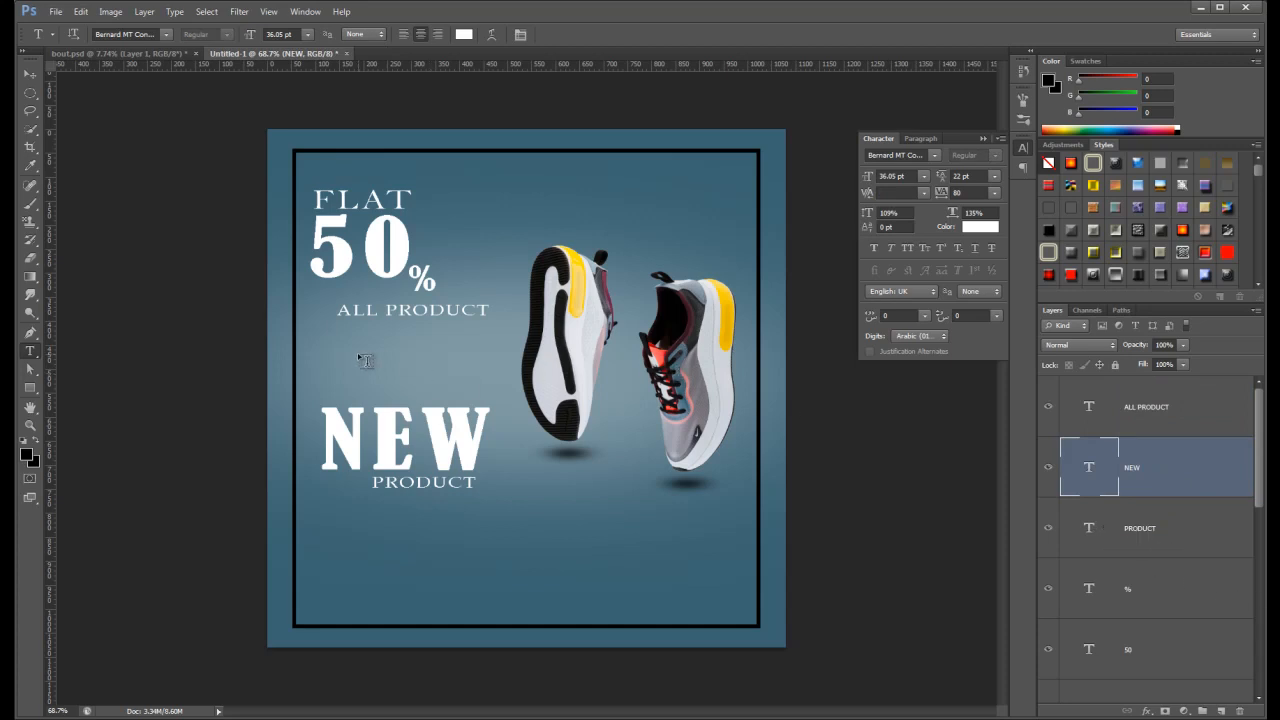
pyautogui.click(1145, 410)
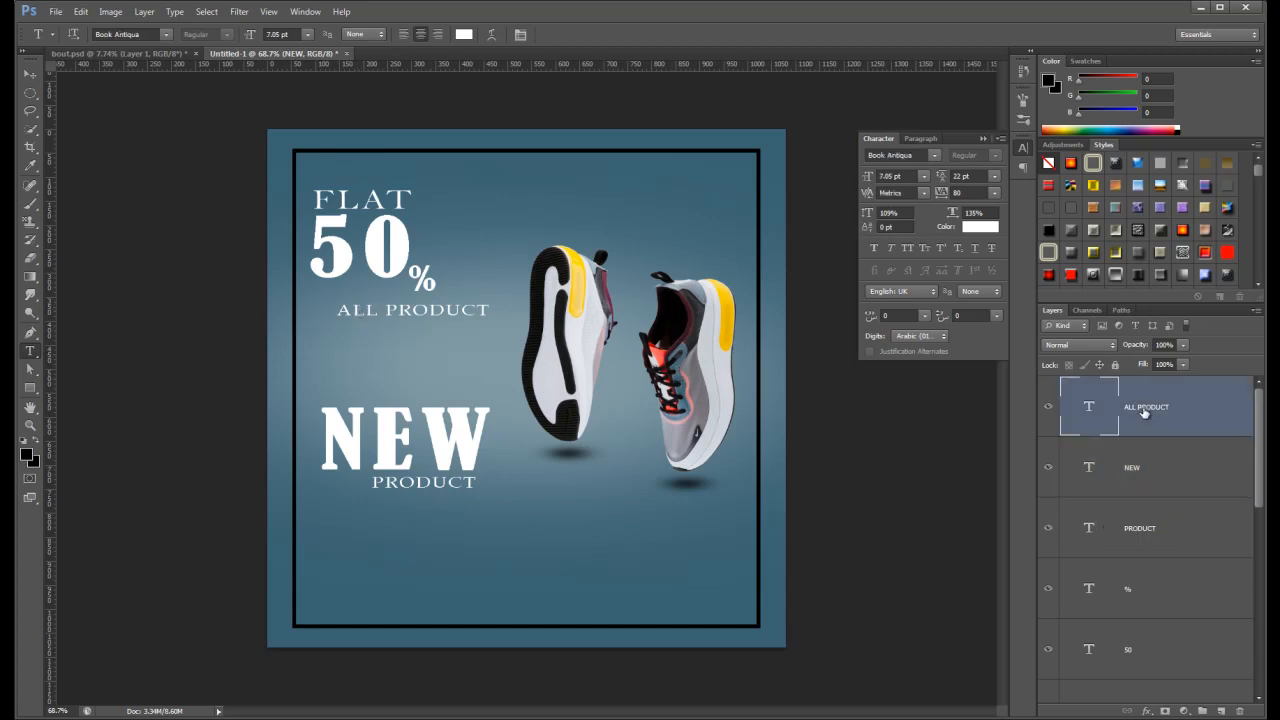
pyautogui.press('v')
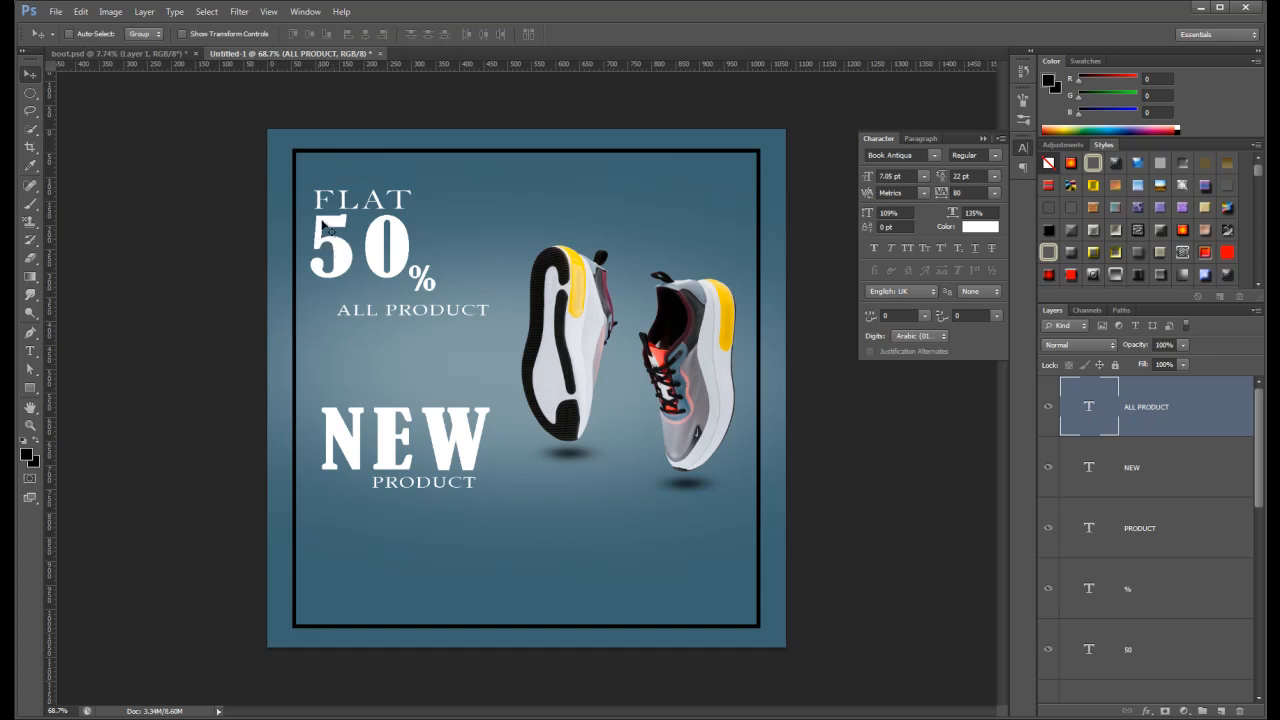
# Draw a white-filled rectangle of about 408 × 780 px with a 3 pt black stroke over the text block beside the shoes.
pyautogui.click(30, 388)
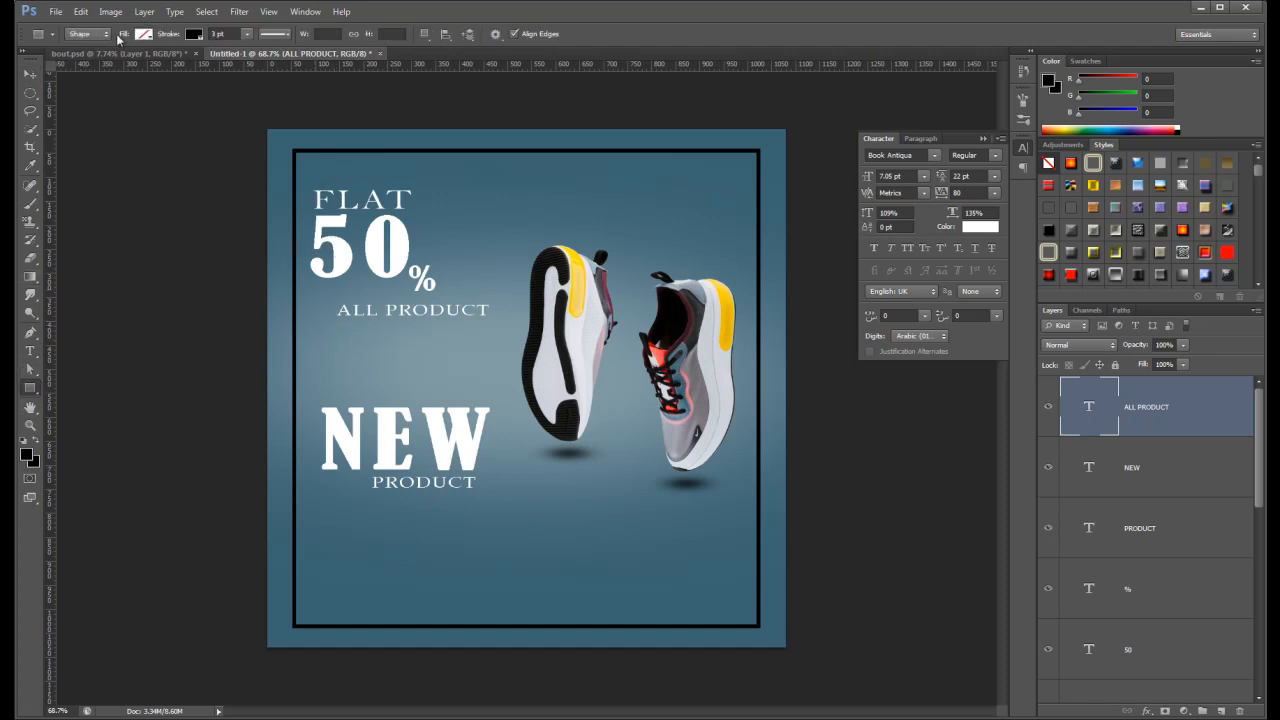
pyautogui.click(143, 35)
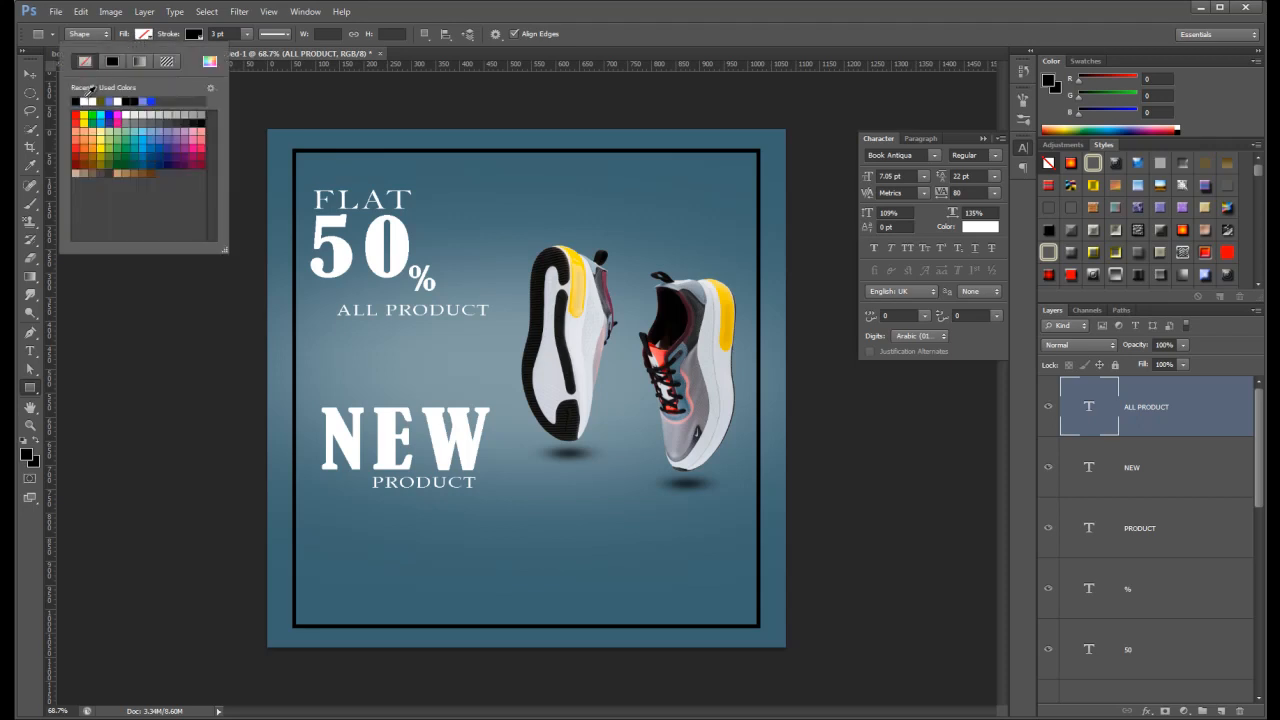
pyautogui.click(89, 100)
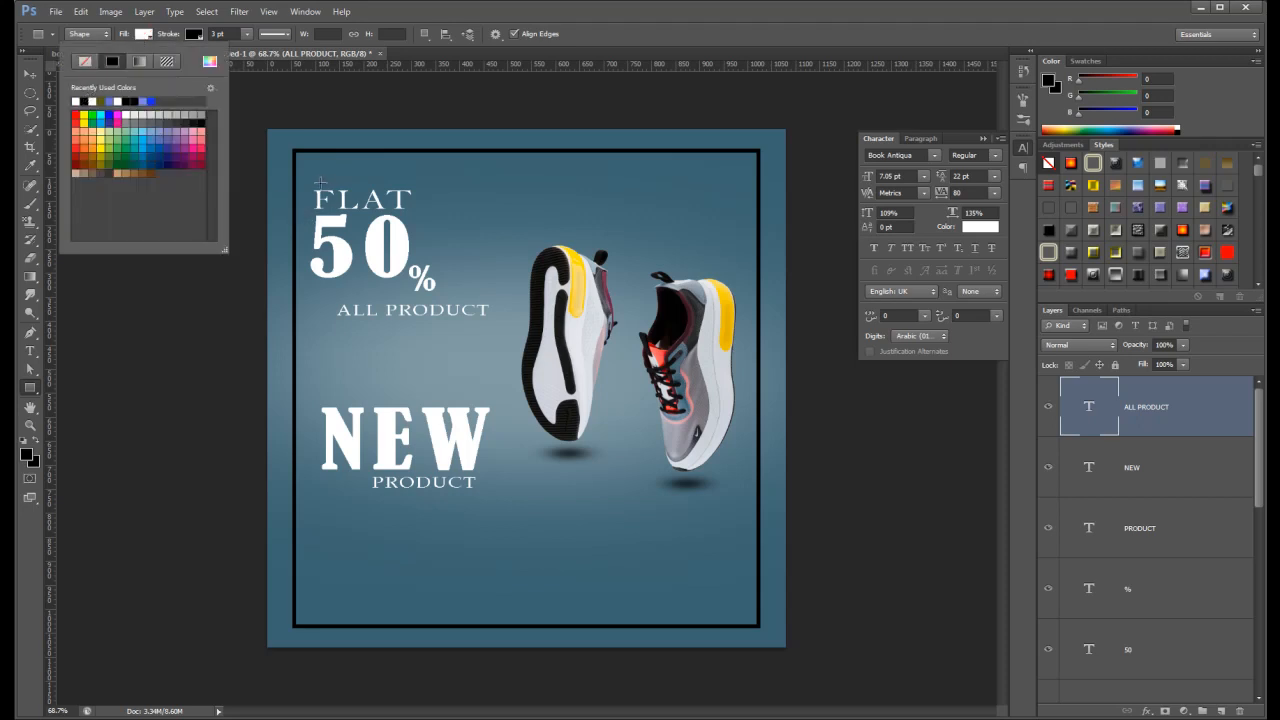
pyautogui.moveTo(314, 176); pyautogui.dragTo(509, 548)
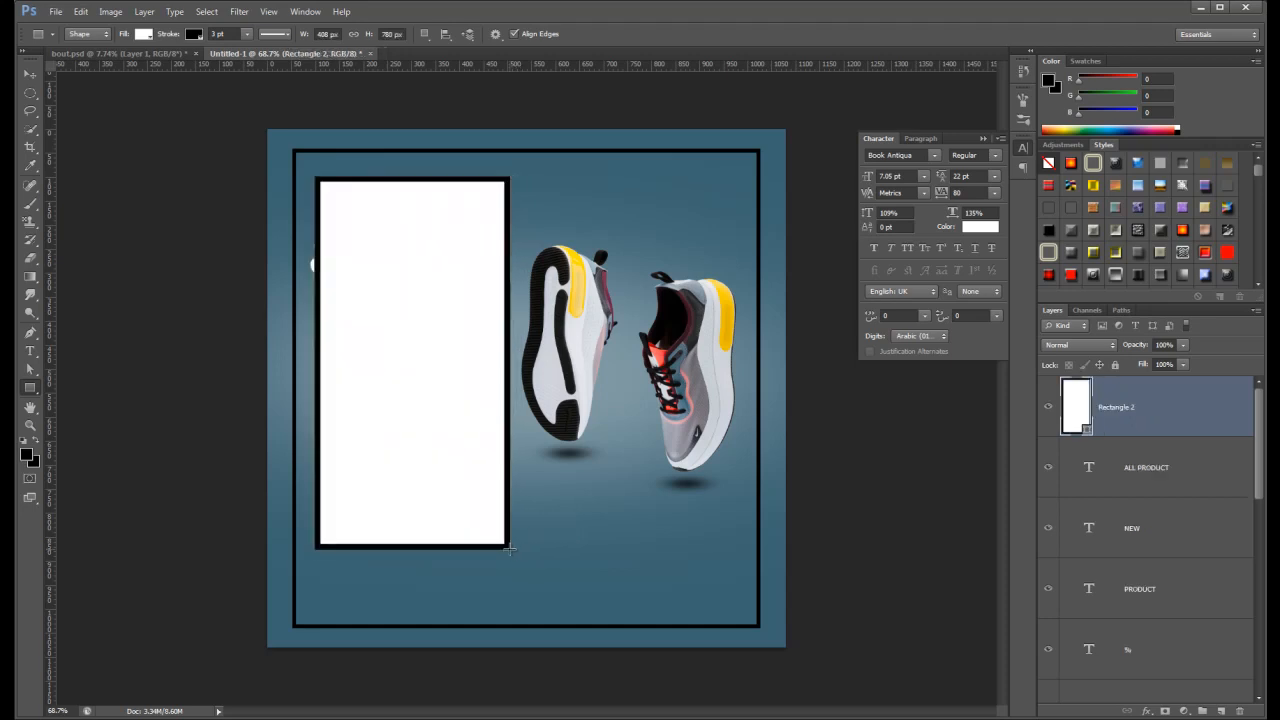
# Remove the new rectangle's fill and change its stroke to white.
pyautogui.click(142, 35)
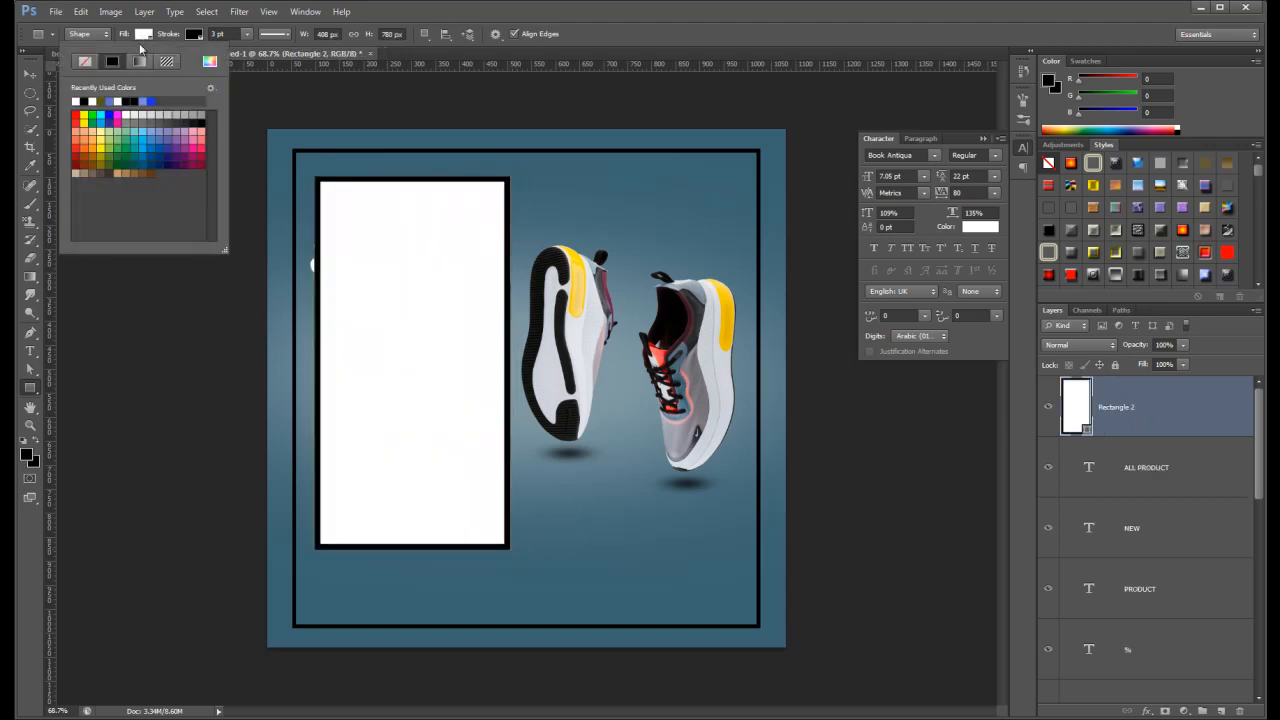
pyautogui.click(87, 63)
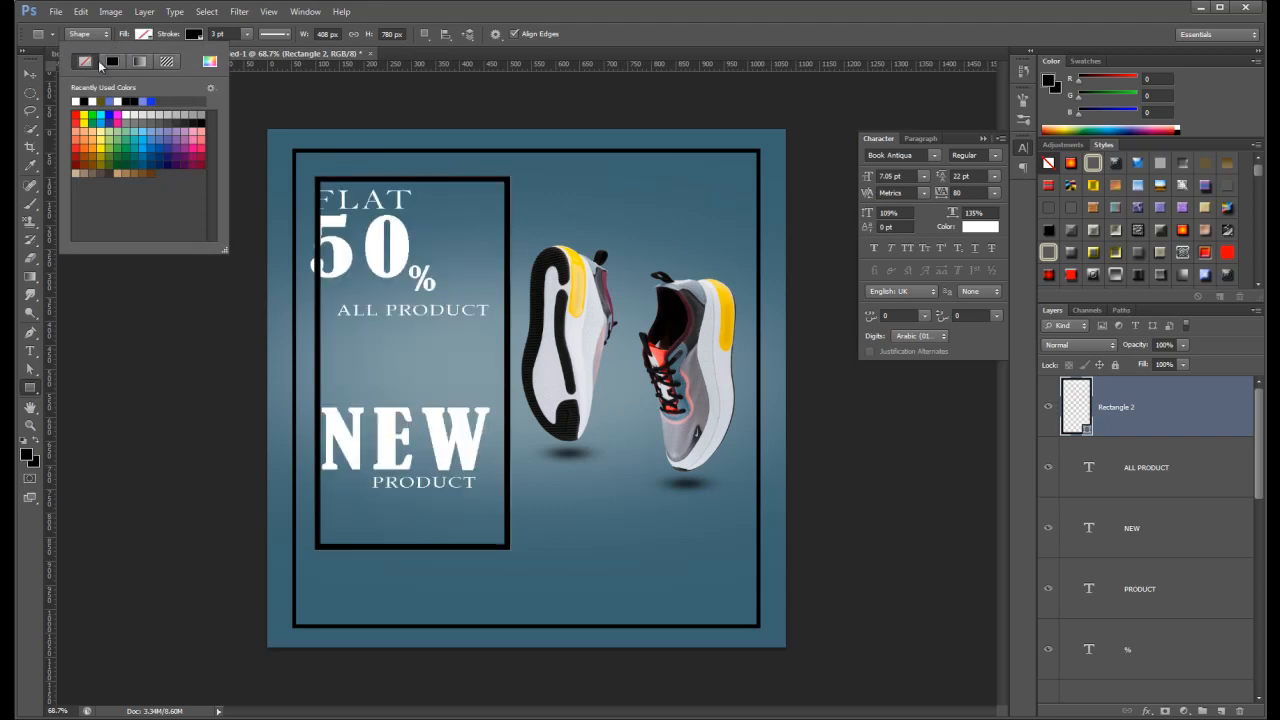
pyautogui.click(195, 39)
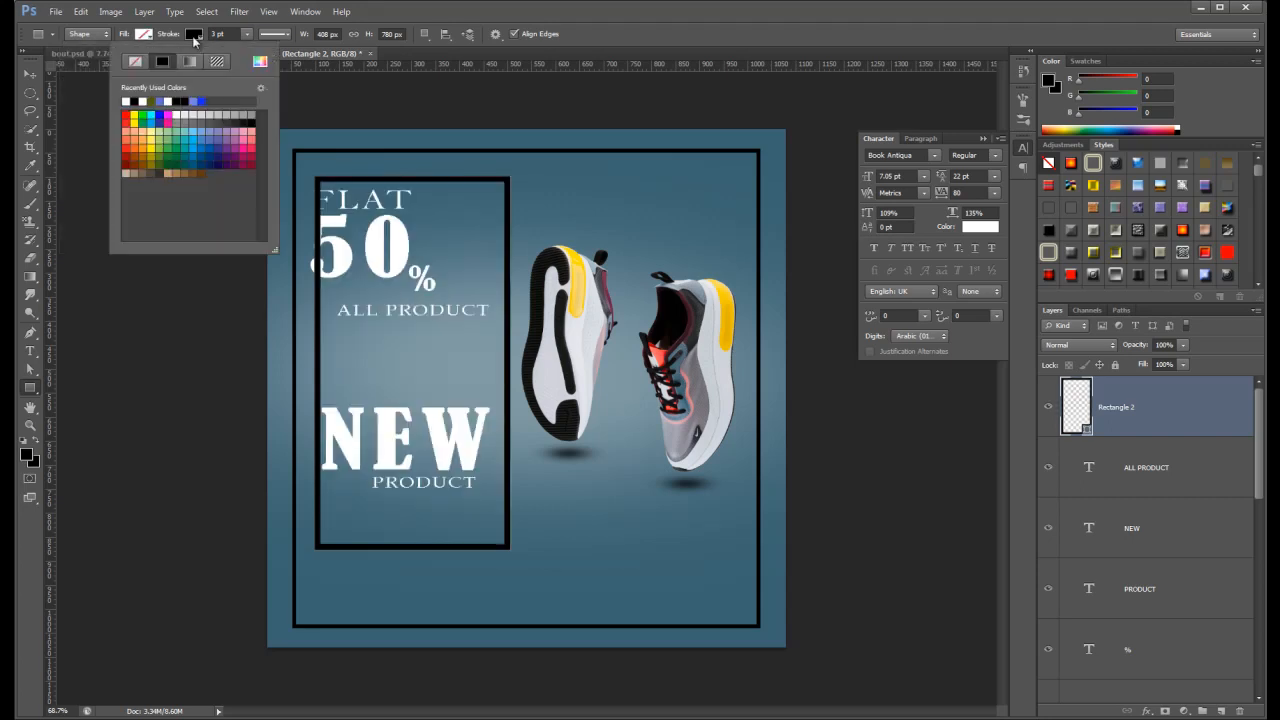
pyautogui.click(126, 101)
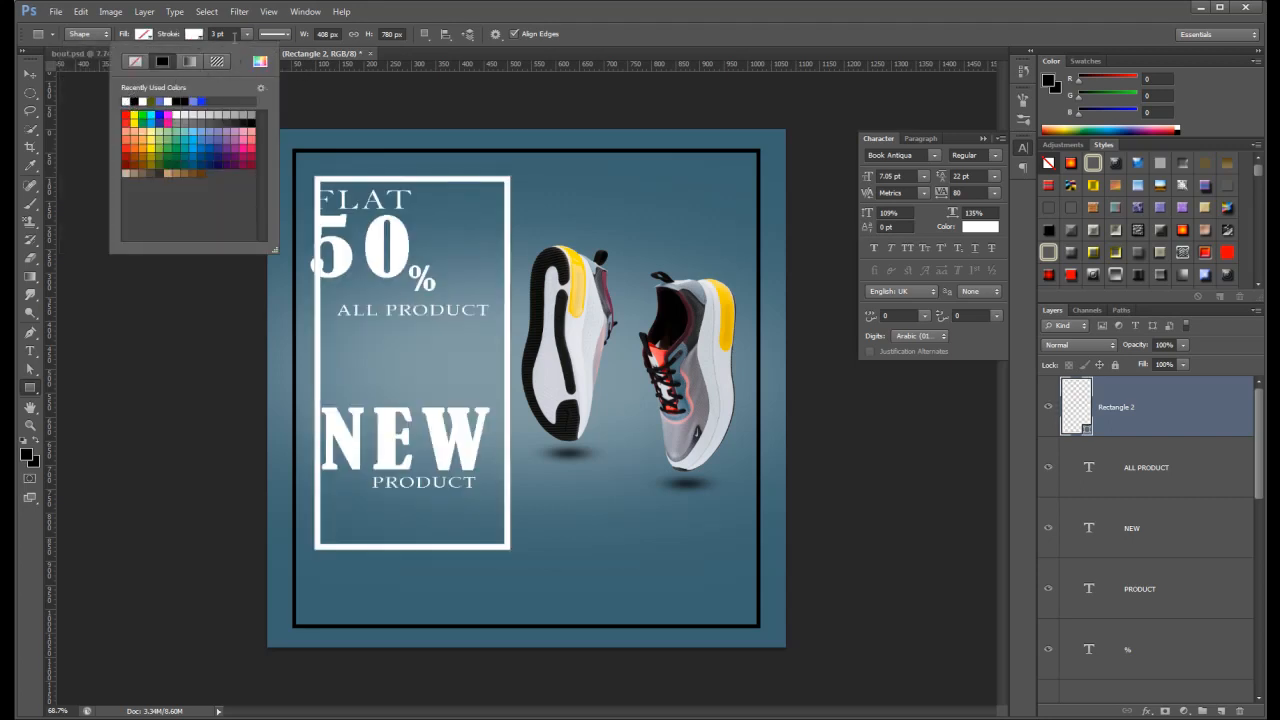
# Thin the white frame's stroke to 0.74 pt and convert its layer to a smart object.
pyautogui.click(193, 42)
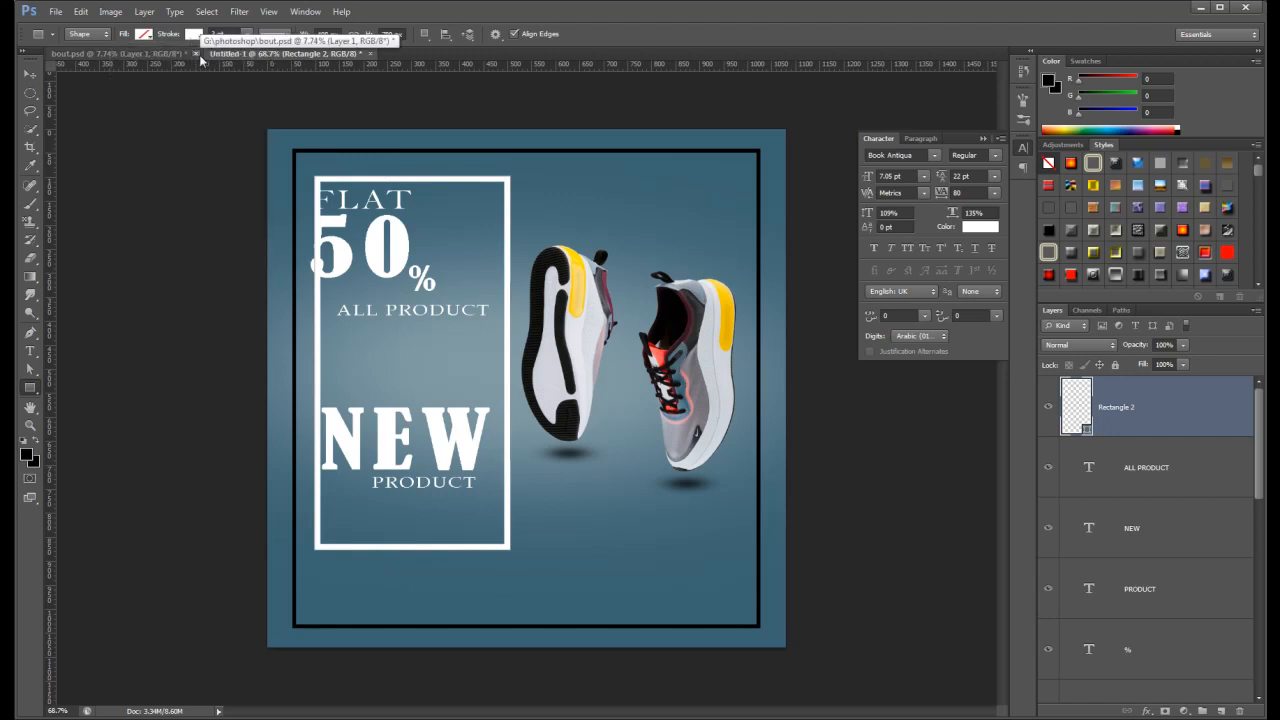
pyautogui.click(246, 38)
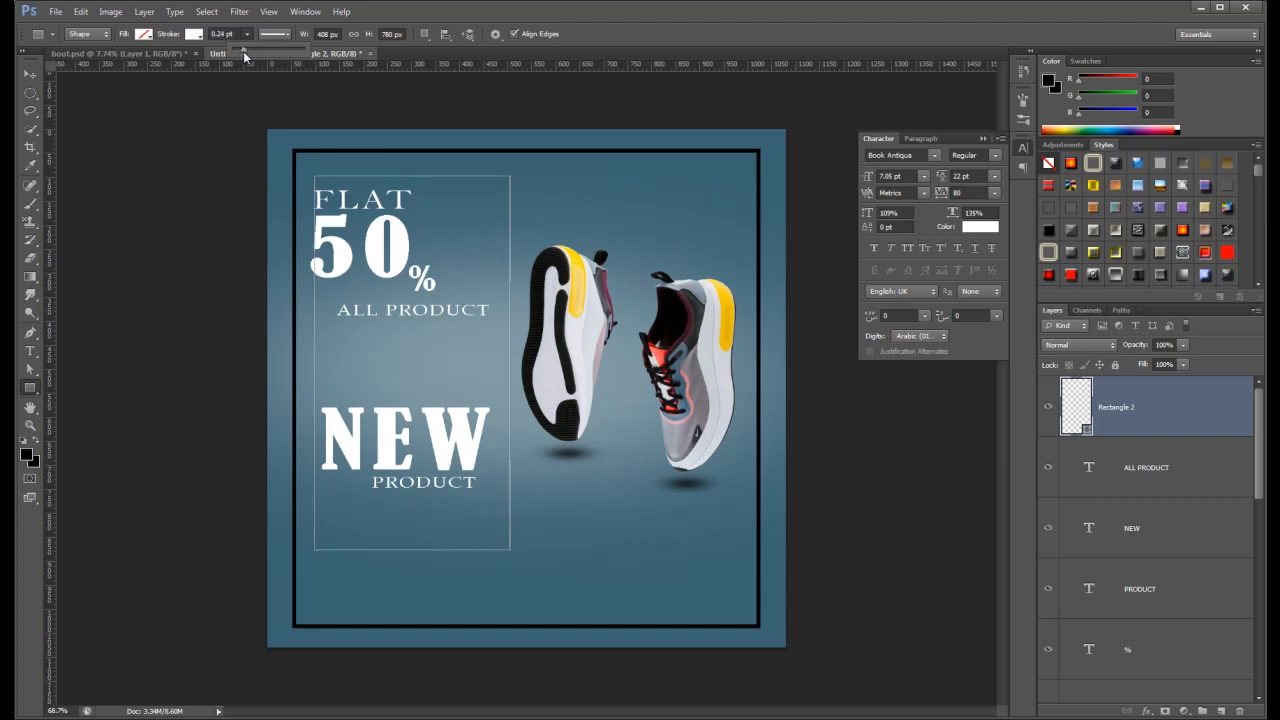
pyautogui.moveTo(243, 51); pyautogui.dragTo(244, 52)
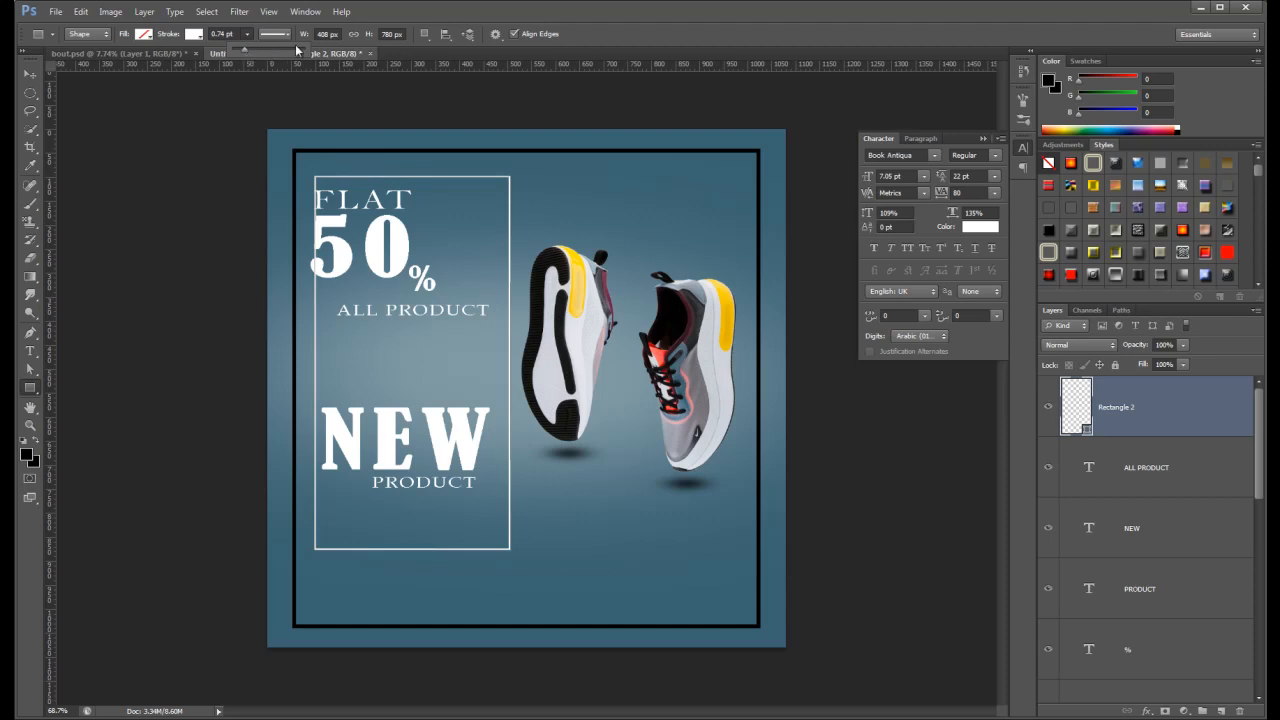
pyautogui.rightClick(1183, 409)
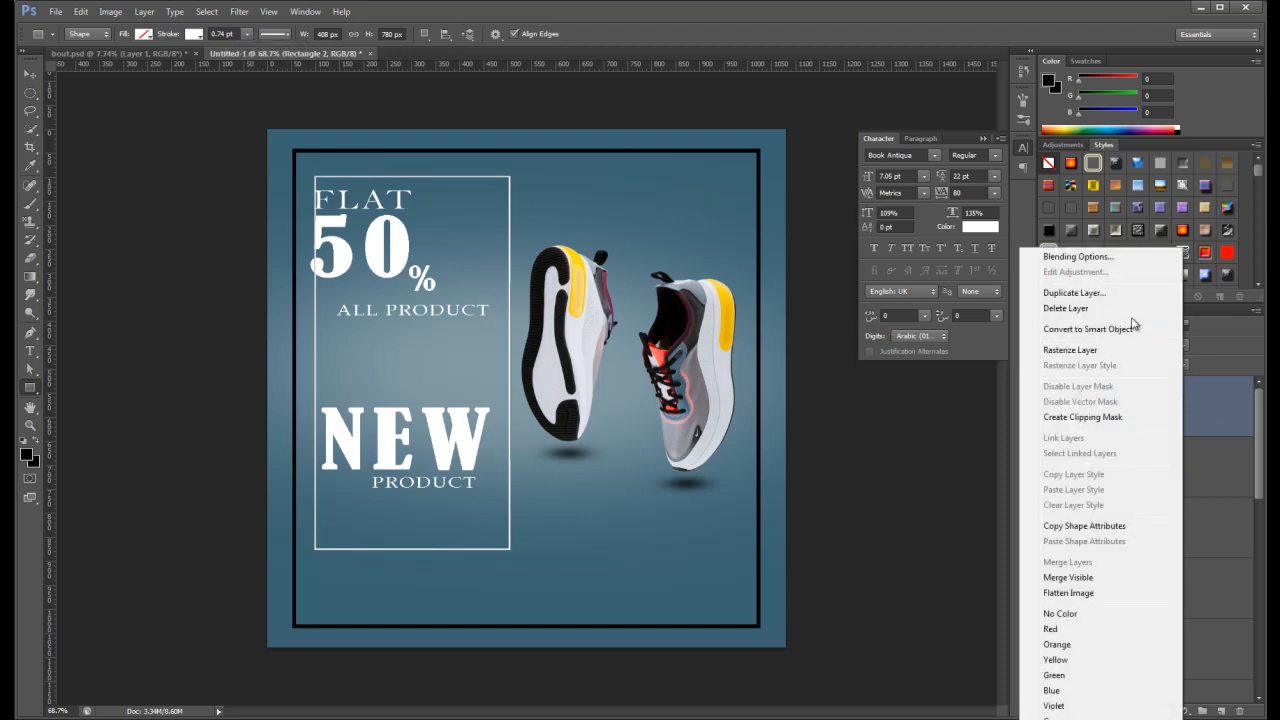
pyautogui.click(1100, 329)
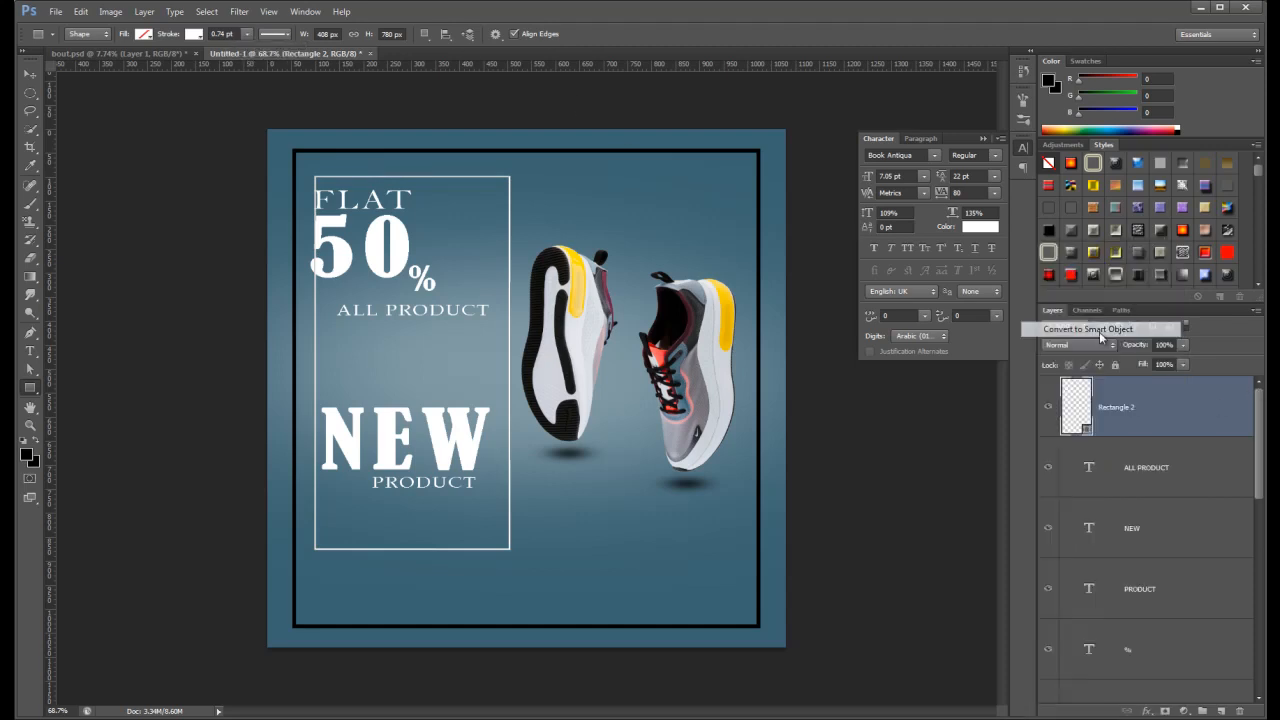
# Shift ALL PRODUCT leftward until it starts near the white frame's left edge.
pyautogui.click(1149, 480)
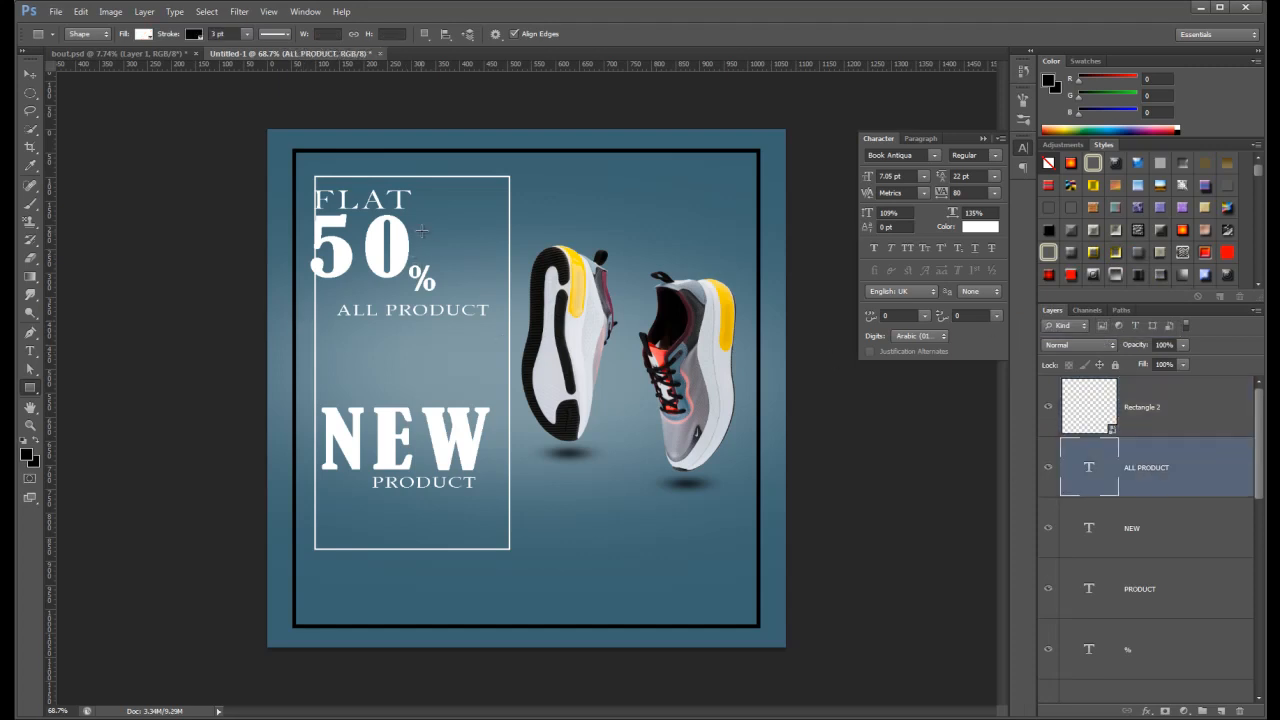
pyautogui.press('v')
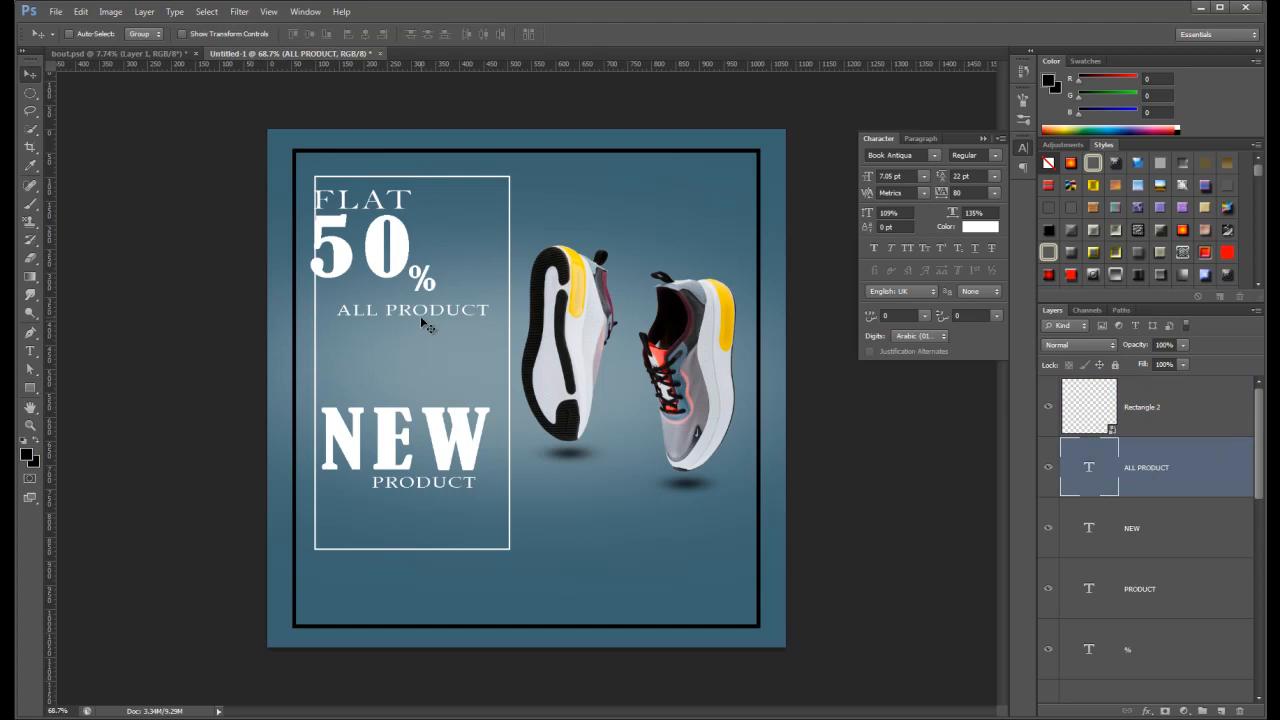
pyautogui.press('Left')
pyautogui.press('Left')
pyautogui.press('Left')
pyautogui.press('Left')
pyautogui.press('Left')
pyautogui.press('Left')
pyautogui.press('Left')
pyautogui.press('Left')
pyautogui.press('Left')
pyautogui.press('Left')
pyautogui.press('Left')
pyautogui.press('Left')
pyautogui.press('Left')
pyautogui.press('Left')
pyautogui.press('Left')
pyautogui.press('Left')
pyautogui.press('Left')
pyautogui.press('Left')
pyautogui.press('Left')
pyautogui.press('Left')
pyautogui.press('Left')
pyautogui.press('Left')
pyautogui.press('Left')
pyautogui.press('Left')
pyautogui.press('Left')
pyautogui.press('Left')
pyautogui.press('Left')
pyautogui.press('Left')
pyautogui.press('Left')
pyautogui.press('Left')
pyautogui.press('Left')
pyautogui.press('Left')
pyautogui.press('Left')
# Nudge NEW slightly left so it sits close to the white frame's left edge.
pyautogui.click(1152, 549)
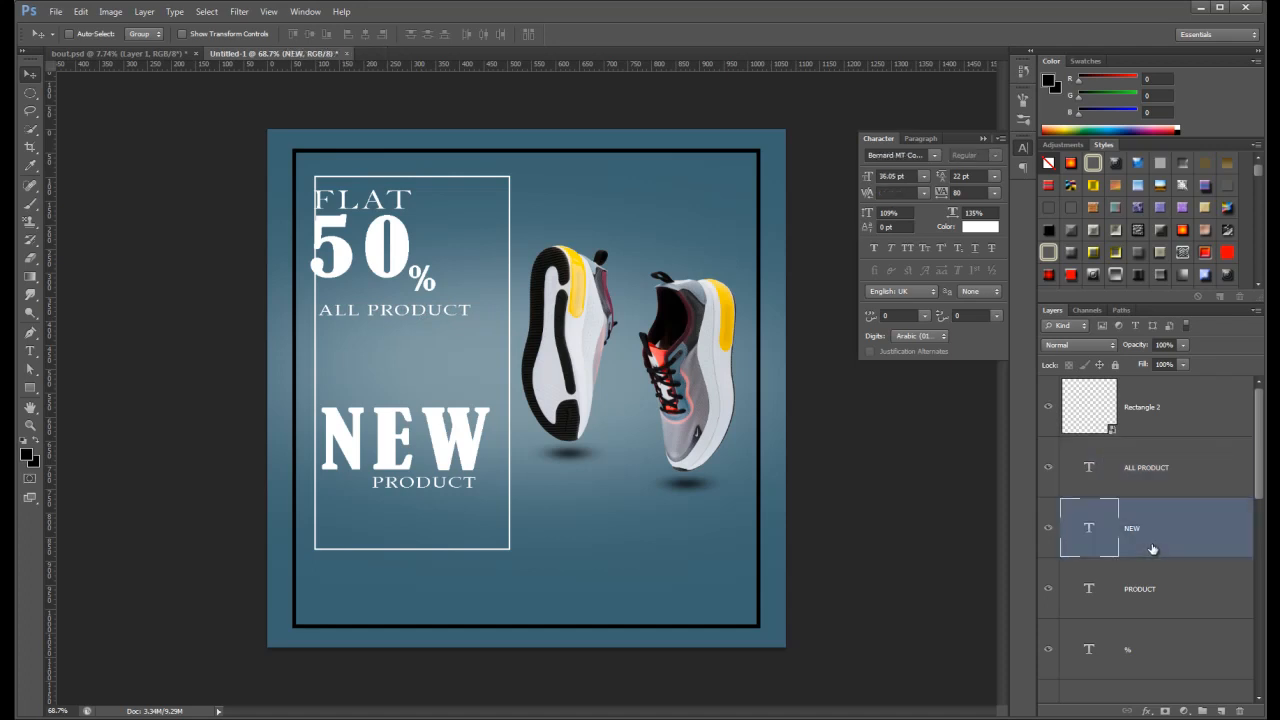
pyautogui.press('Left')
pyautogui.press('Left')
pyautogui.press('Left')
pyautogui.press('Left')
pyautogui.press('Left')
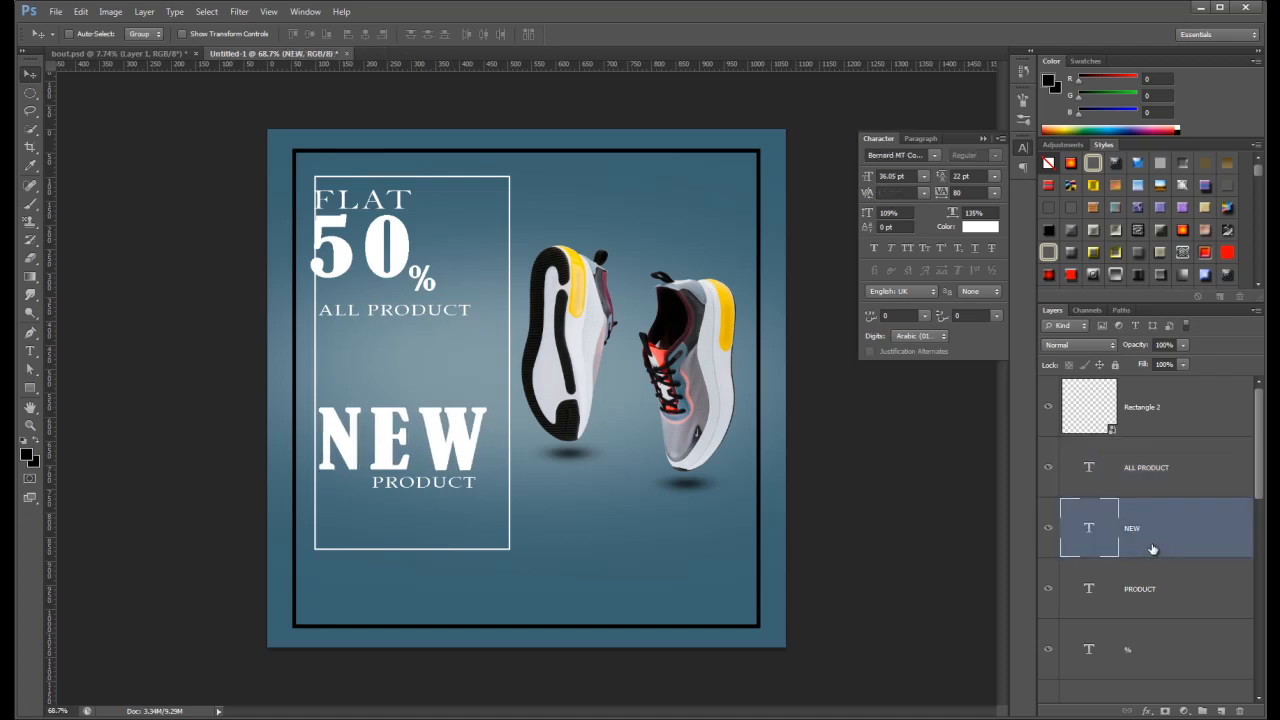
pyautogui.press('Left')
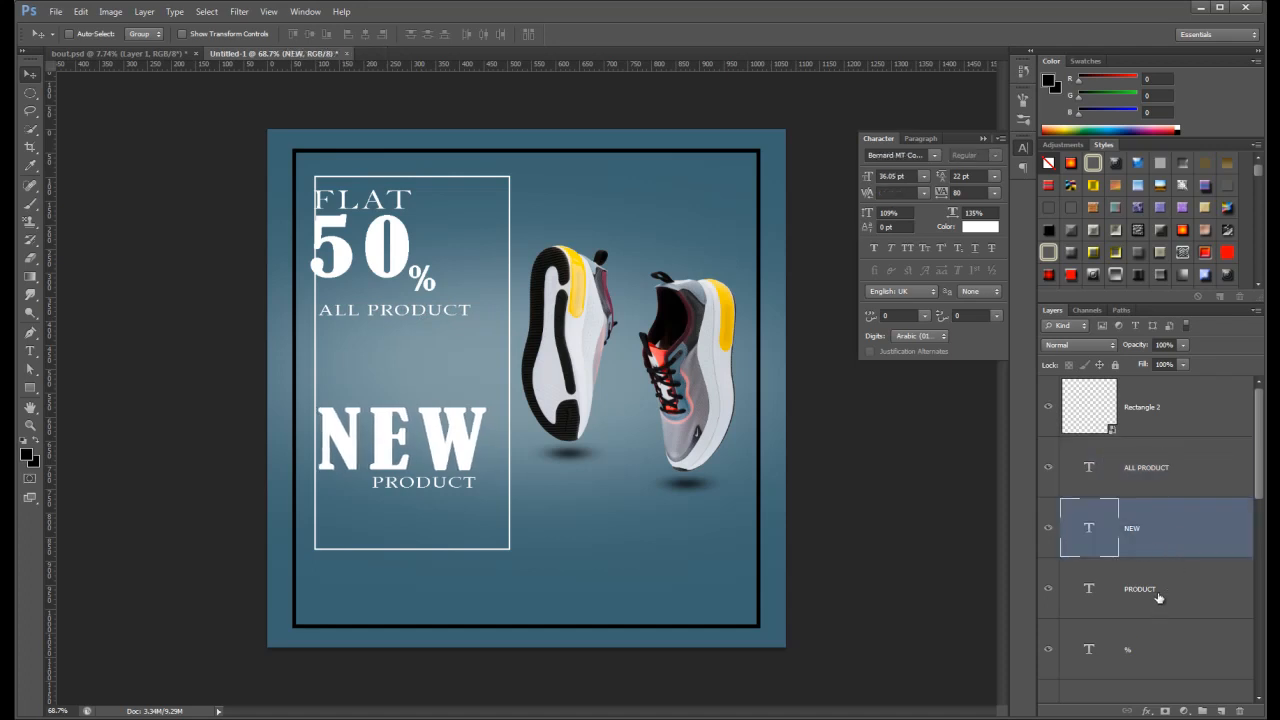
# Move PRODUCT left to line up with the start of NEW and raise it slightly closer beneath it.
pyautogui.click(1158, 595)
pyautogui.press('Left')
pyautogui.press('Left')
pyautogui.press('Left')
pyautogui.press('Left')
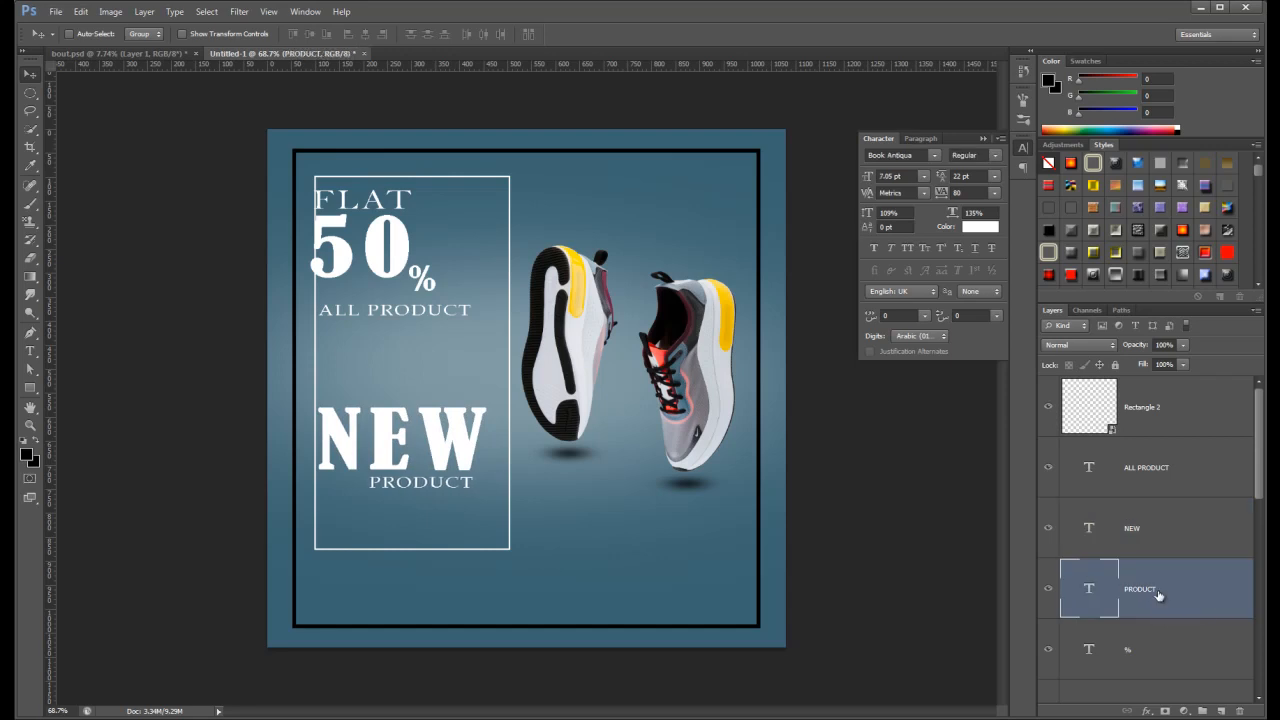
pyautogui.press('Left')
pyautogui.press('Left')
pyautogui.press('Left')
pyautogui.press('Left')
pyautogui.press('Left')
pyautogui.press('Left')
pyautogui.press('Left')
pyautogui.press('Left')
pyautogui.press('Left')
pyautogui.press('Left')
pyautogui.press('Left')
pyautogui.press('Left')
pyautogui.press('Left')
pyautogui.press('Left')
pyautogui.press('Left')
pyautogui.press('Left')
pyautogui.press('Left')
pyautogui.press('Left')
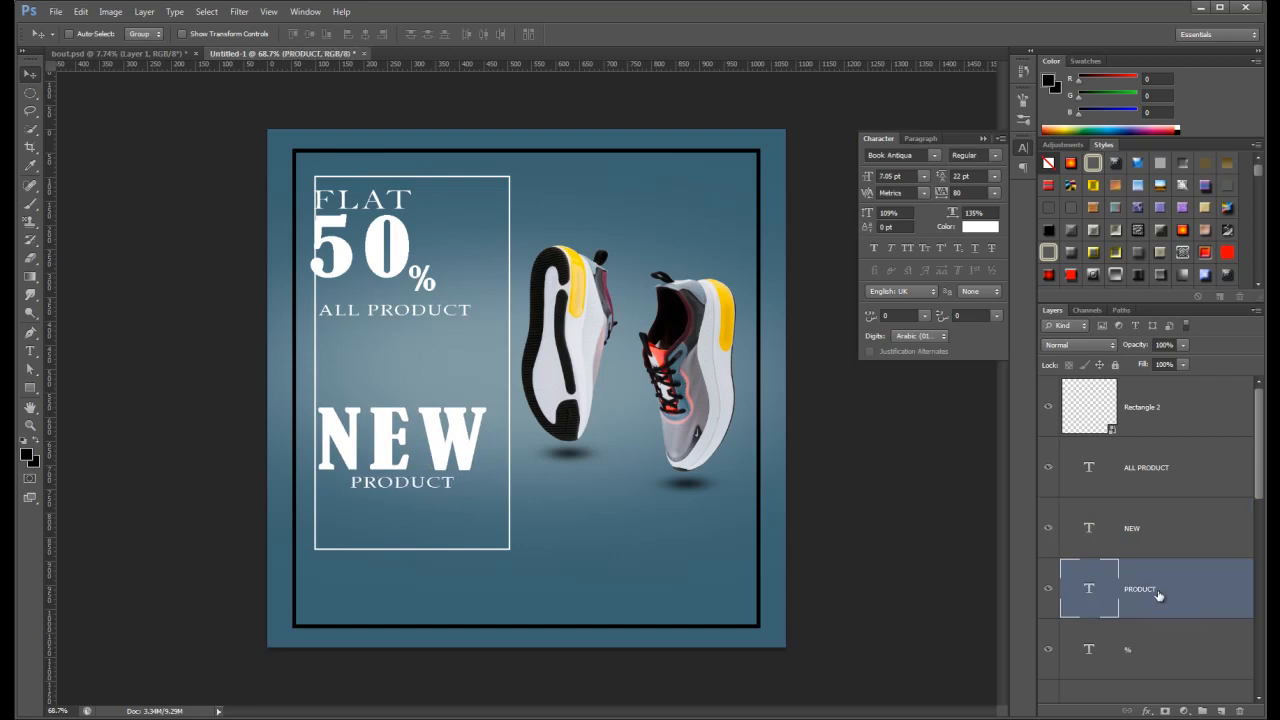
pyautogui.press('Left')
pyautogui.press('Left')
pyautogui.press('Left')
pyautogui.press('Left')
pyautogui.press('Left')
pyautogui.press('Left')
pyautogui.press('Left')
pyautogui.press('Left')
pyautogui.press('Left')
pyautogui.press('Left')
pyautogui.press('Left')
pyautogui.press('Left')
pyautogui.press('Left')
pyautogui.press('Left')
pyautogui.press('Left')
pyautogui.press('Left')
pyautogui.press('Left')
pyautogui.press('Left')
pyautogui.press('Left')
pyautogui.press('Left')
pyautogui.press('Left')
pyautogui.press('Left')
pyautogui.press('Left')
pyautogui.press('Left')
pyautogui.press('Left')
pyautogui.press('Left')
pyautogui.press('Left')
pyautogui.press('Left')
pyautogui.press('Left')
pyautogui.press('Left')
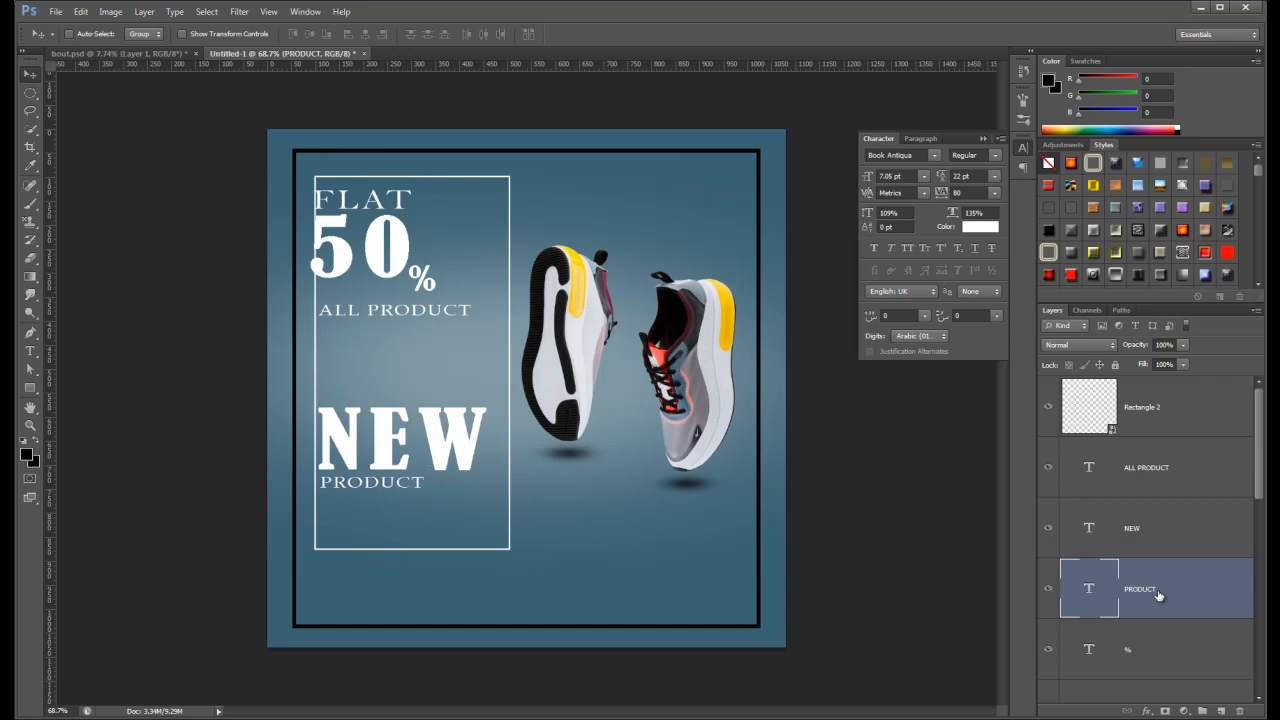
pyautogui.press('Up')
pyautogui.press('Up')
pyautogui.press('Up')
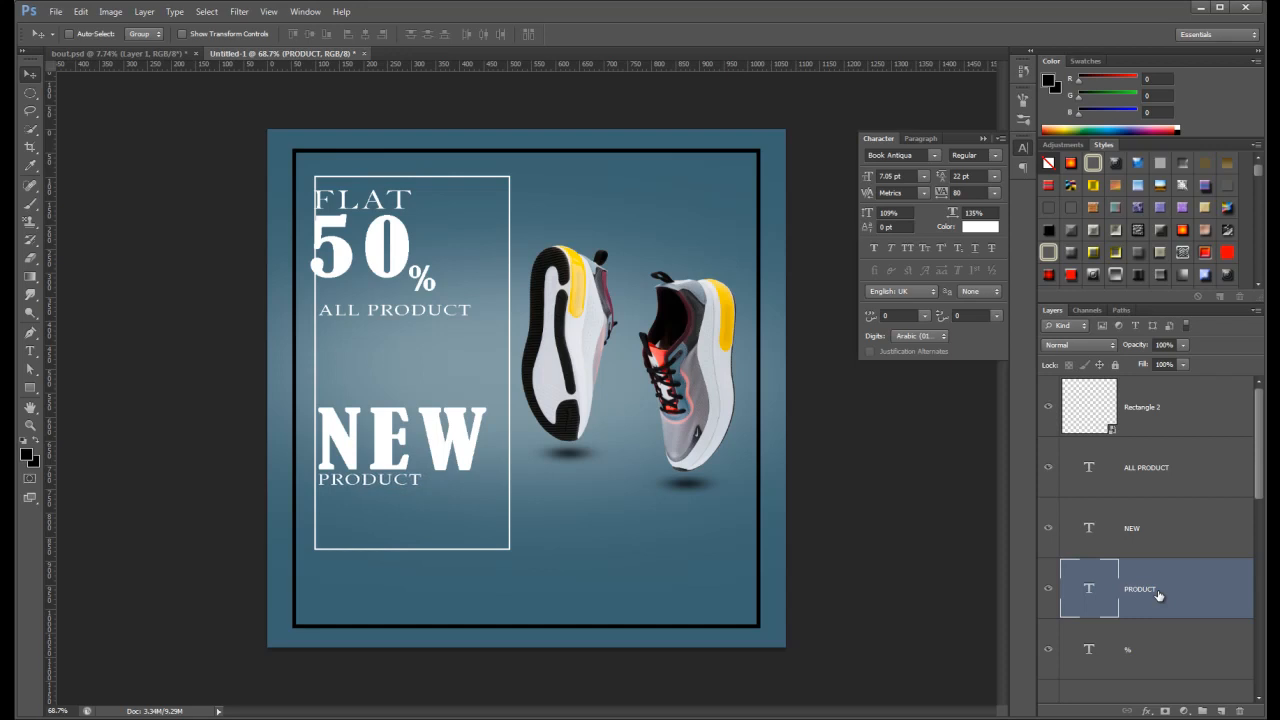
# Nudge the 50 text to the right so it no longer crosses the white frame's left edge.
pyautogui.scroll(-4, 1158, 651)
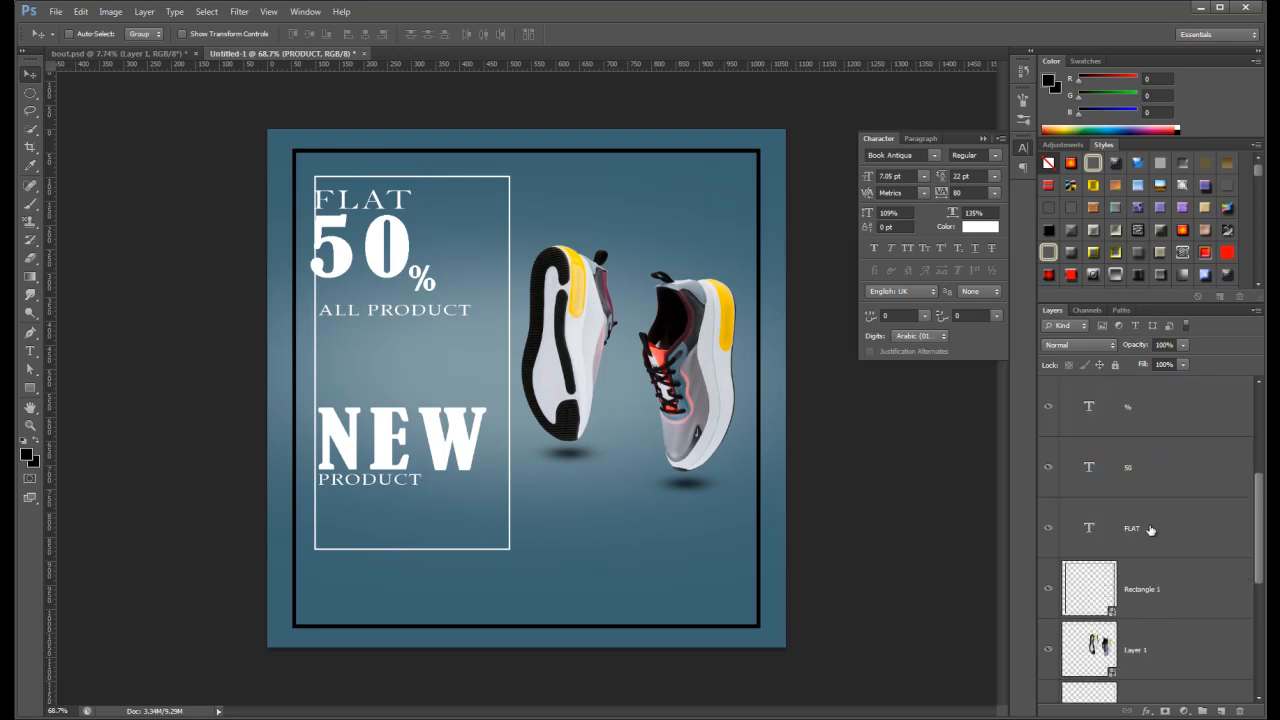
pyautogui.click(1150, 530)
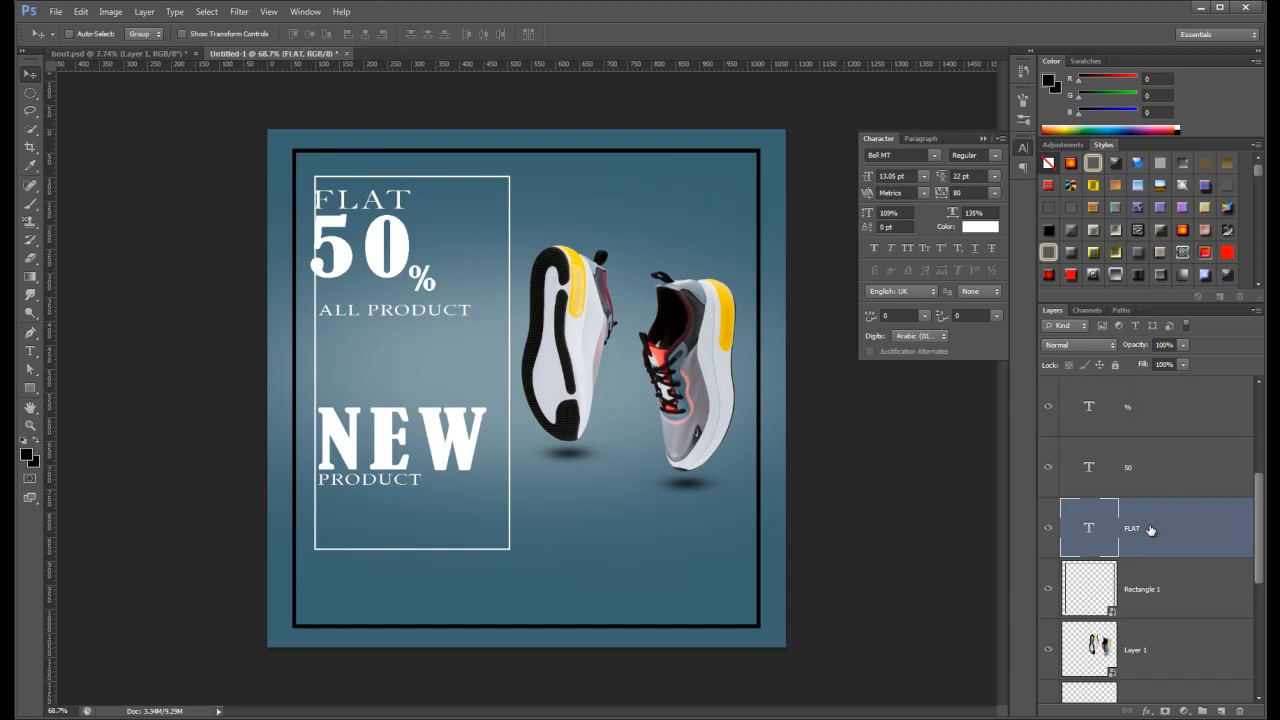
pyautogui.click(1137, 474)
pyautogui.press('Right')
pyautogui.press('Right')
pyautogui.press('Right')
pyautogui.press('Right')
pyautogui.press('Right')
pyautogui.press('Right')
pyautogui.press('Right')
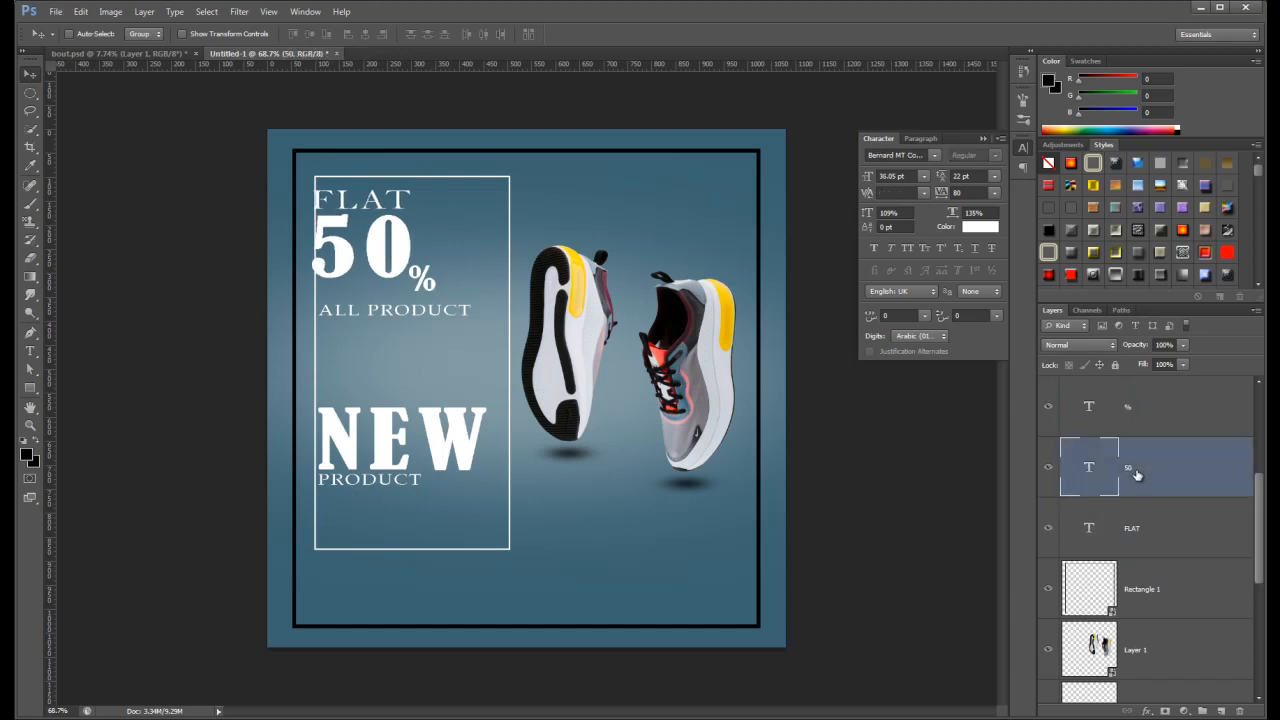
pyautogui.press('Right')
pyautogui.press('Right')
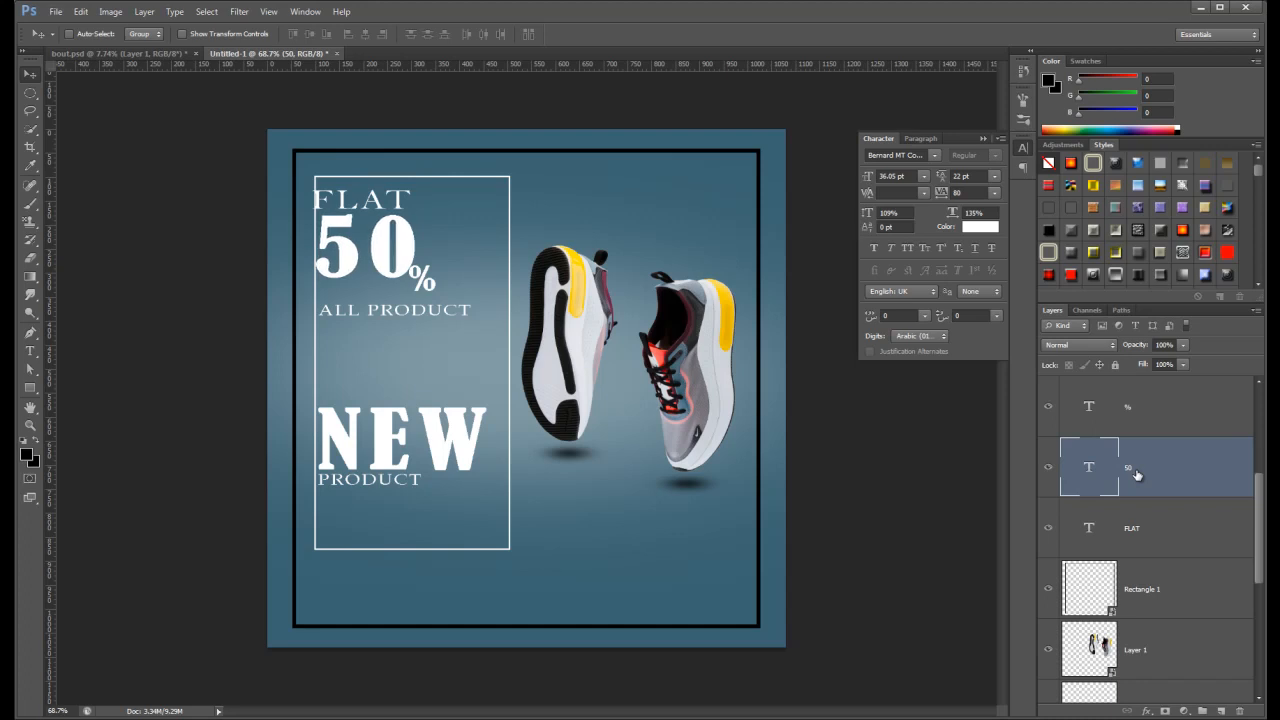
# Nudge FLAT slightly right so it starts inside the white frame, above the 50.
pyautogui.click(1178, 538)
pyautogui.press('Right')
pyautogui.press('Right')
pyautogui.press('Right')
pyautogui.press('Right')
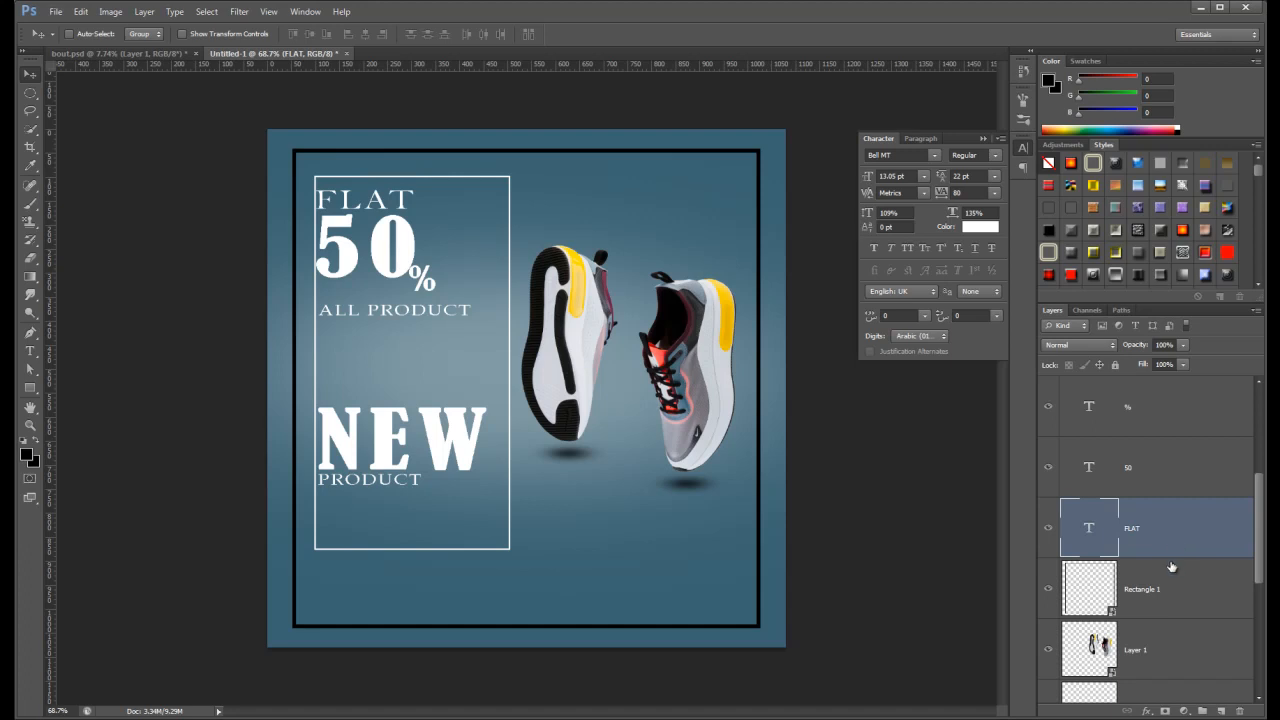
# Fine-tune the 50 slightly to the right and shift the % sign right to restore its spacing.
pyautogui.click(1164, 472)
pyautogui.press('Right')
pyautogui.press('Right')
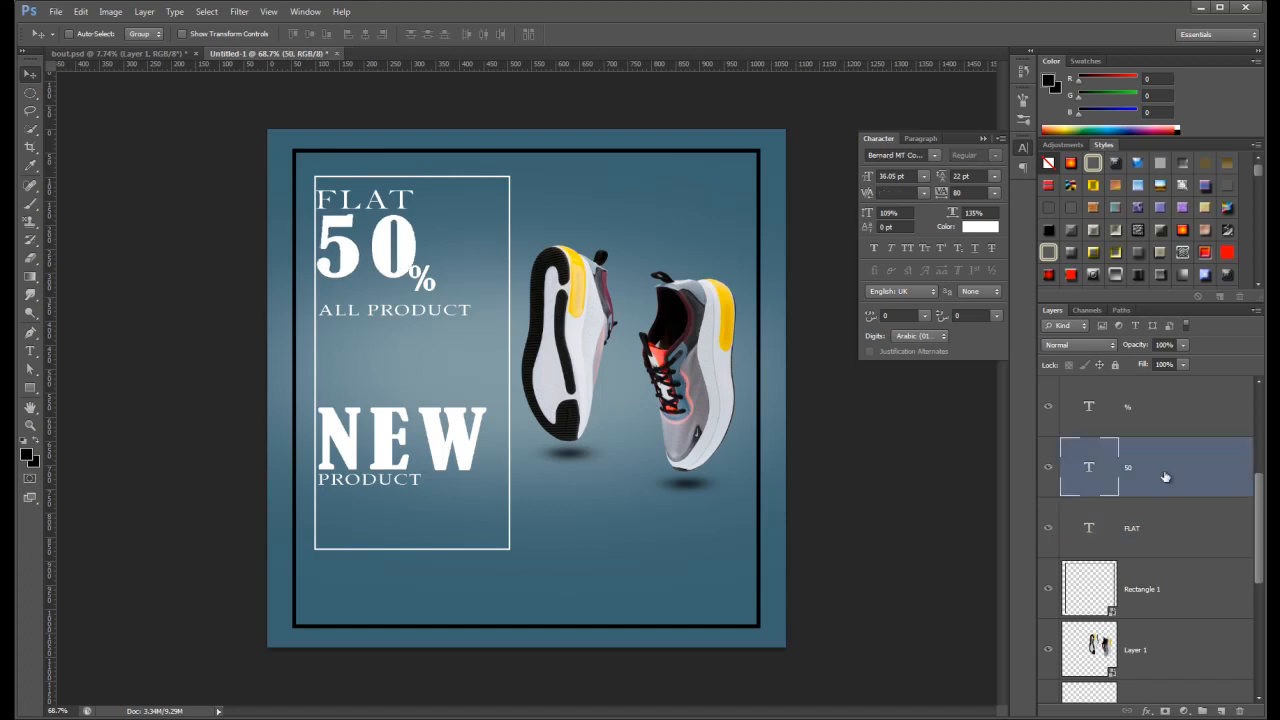
pyautogui.press('Right')
pyautogui.click(1174, 416)
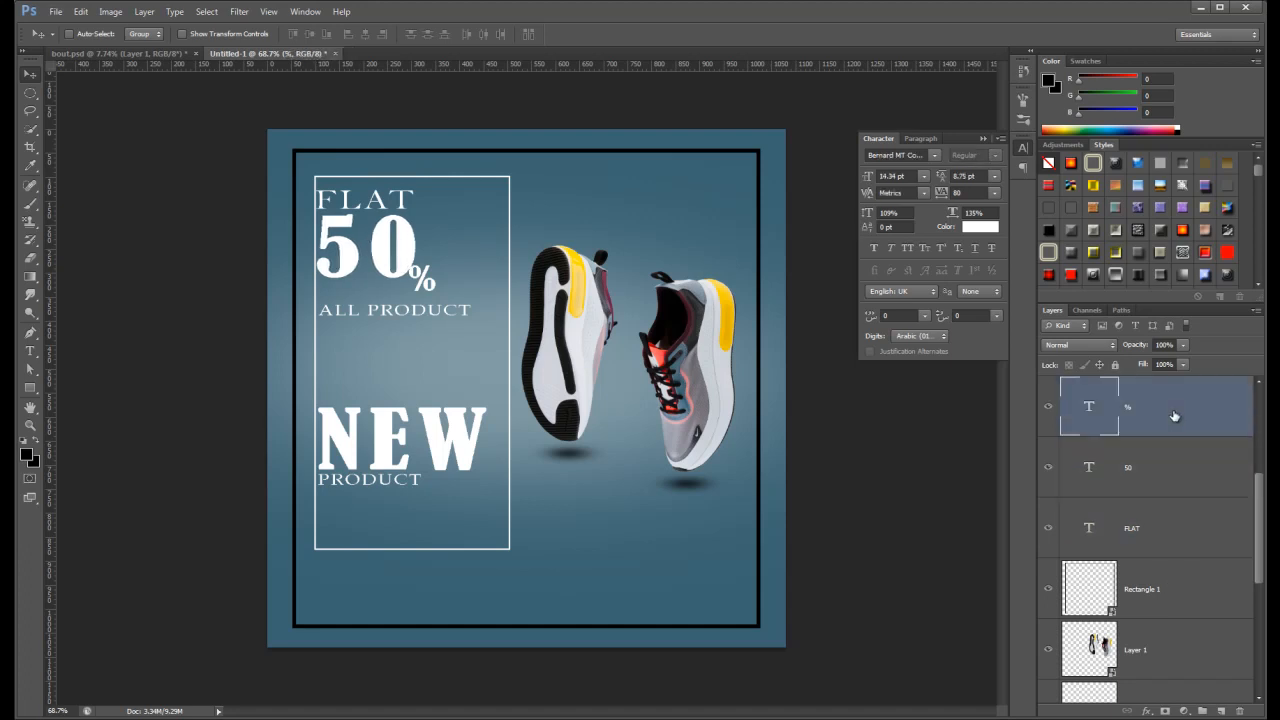
pyautogui.press('Right')
pyautogui.press('Right')
pyautogui.press('Right')
pyautogui.press('Right')
pyautogui.press('Right')
# Hide and reshow the black outer frame to compare the layout with and without it.
pyautogui.click(1176, 594)
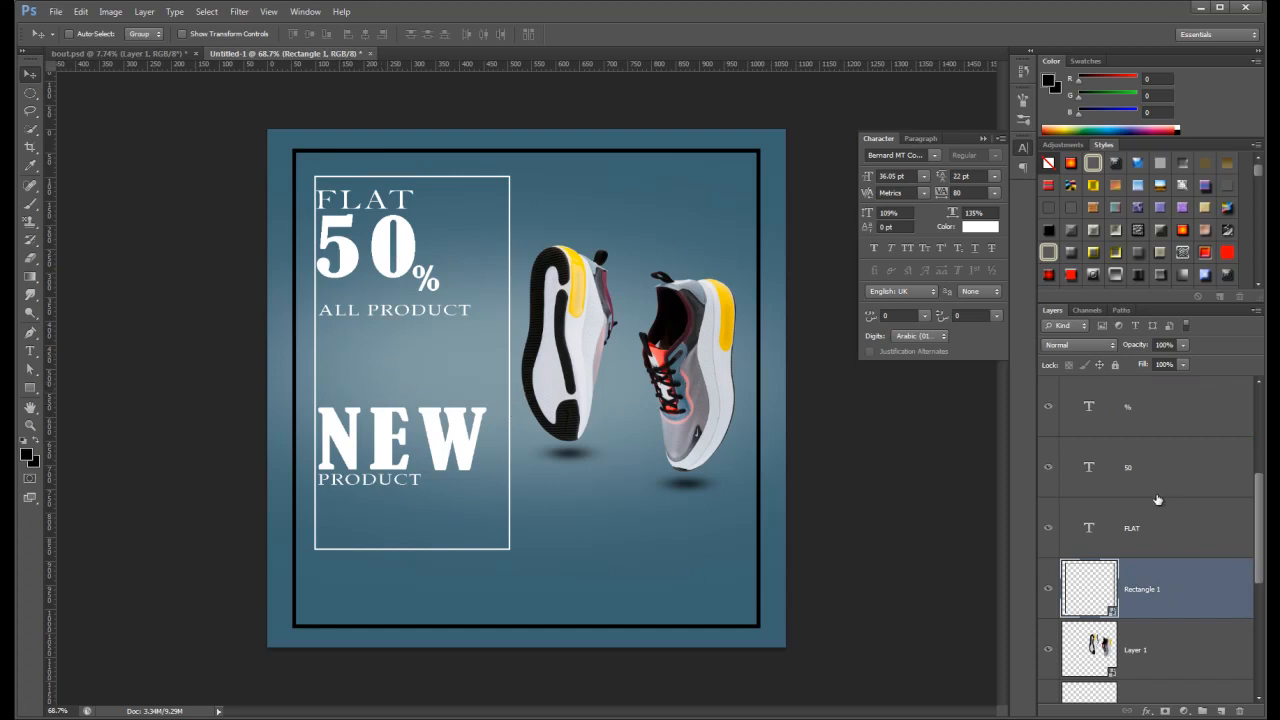
pyautogui.click(1048, 590)
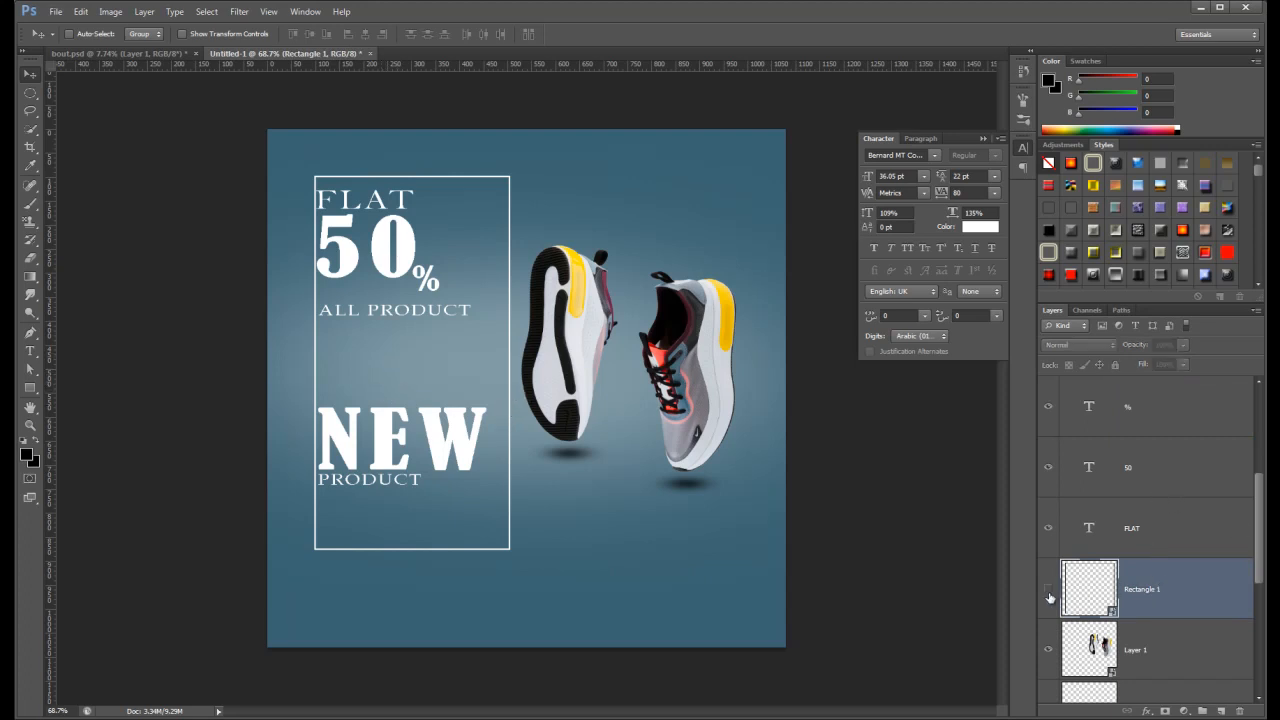
pyautogui.click(1048, 590)
# Widen the white frame to about 103.68% by extending its left side away from the text.
pyautogui.scroll(4, 1125, 500)
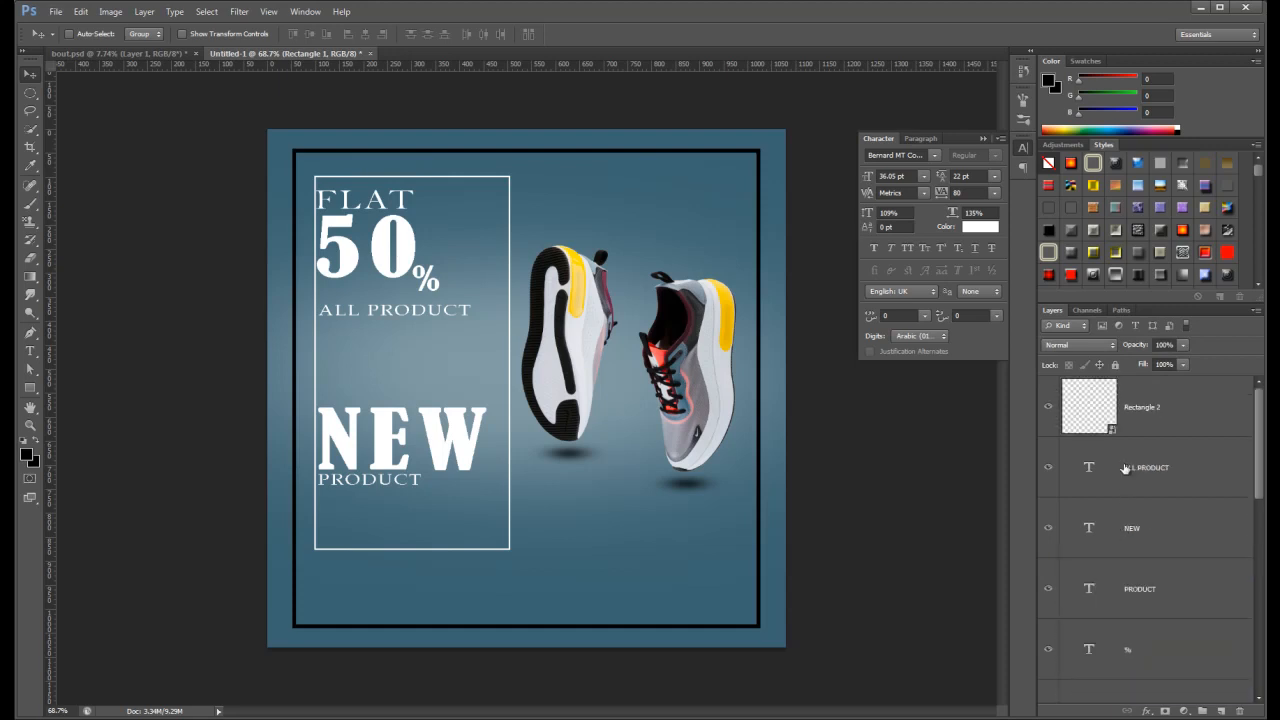
pyautogui.click(1127, 413)
pyautogui.hotkey('ctrl', 't')
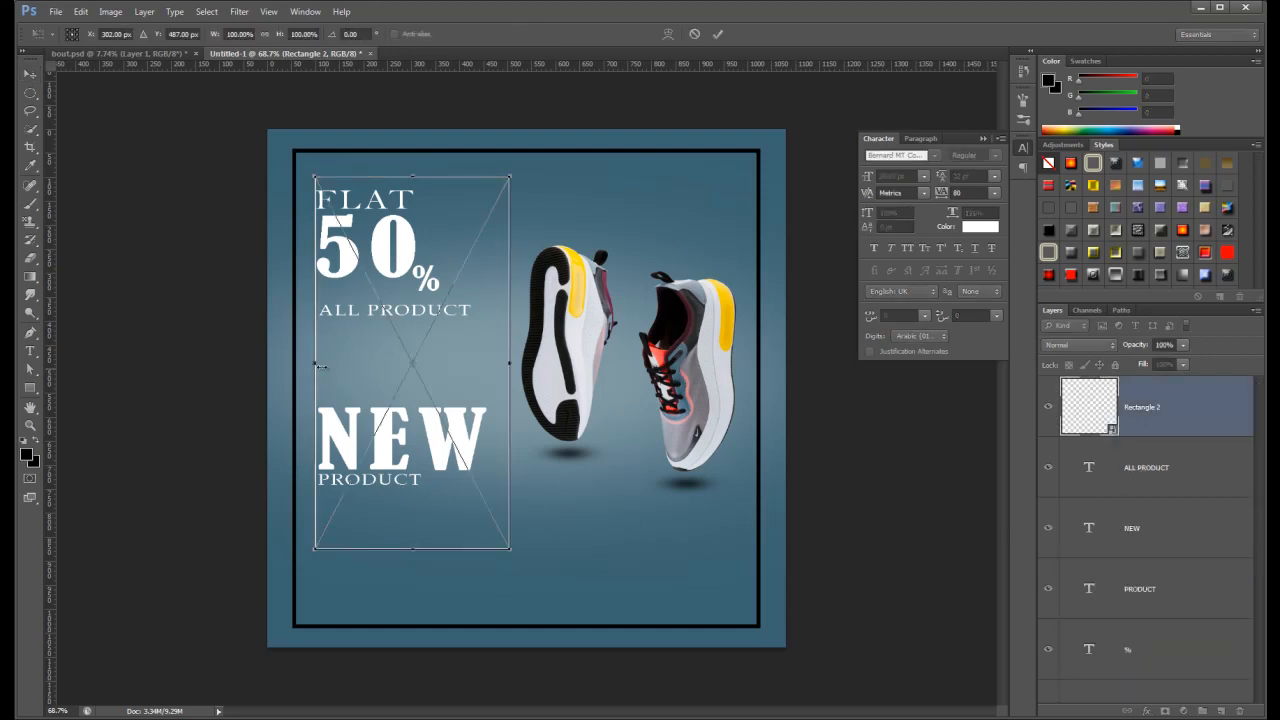
pyautogui.moveTo(313, 364); pyautogui.dragTo(307, 364)
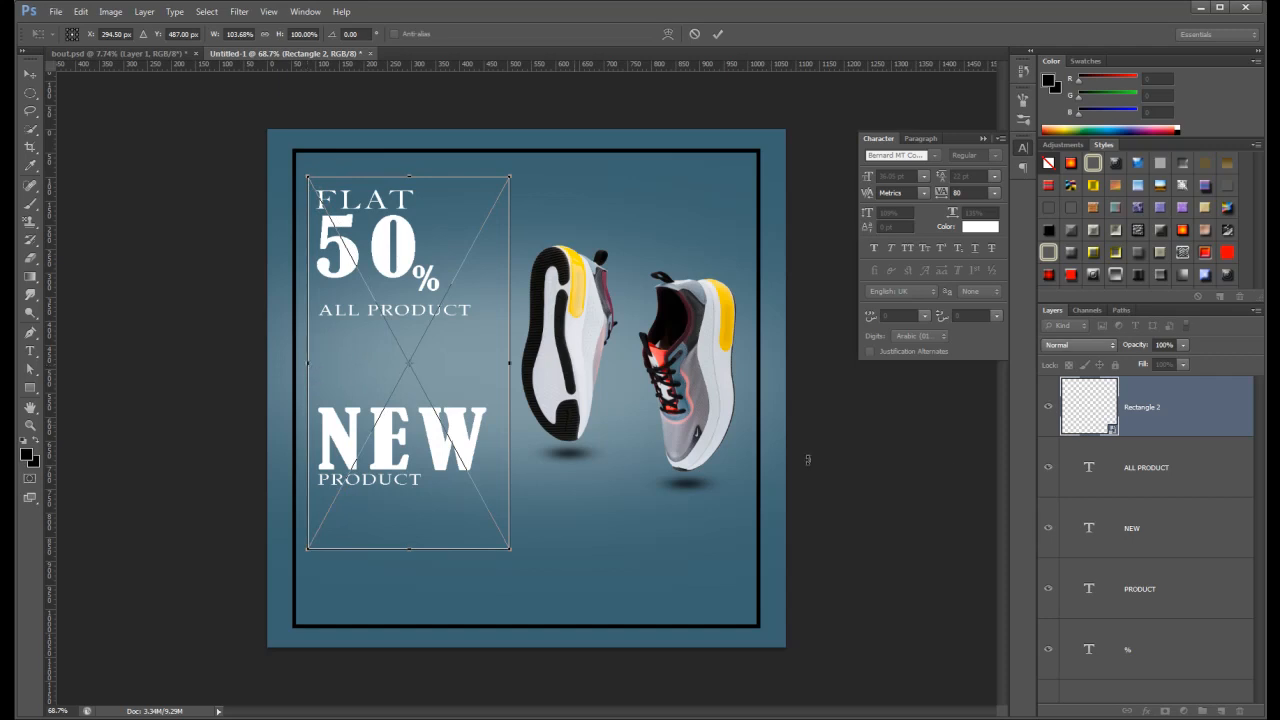
pyautogui.press('Return')
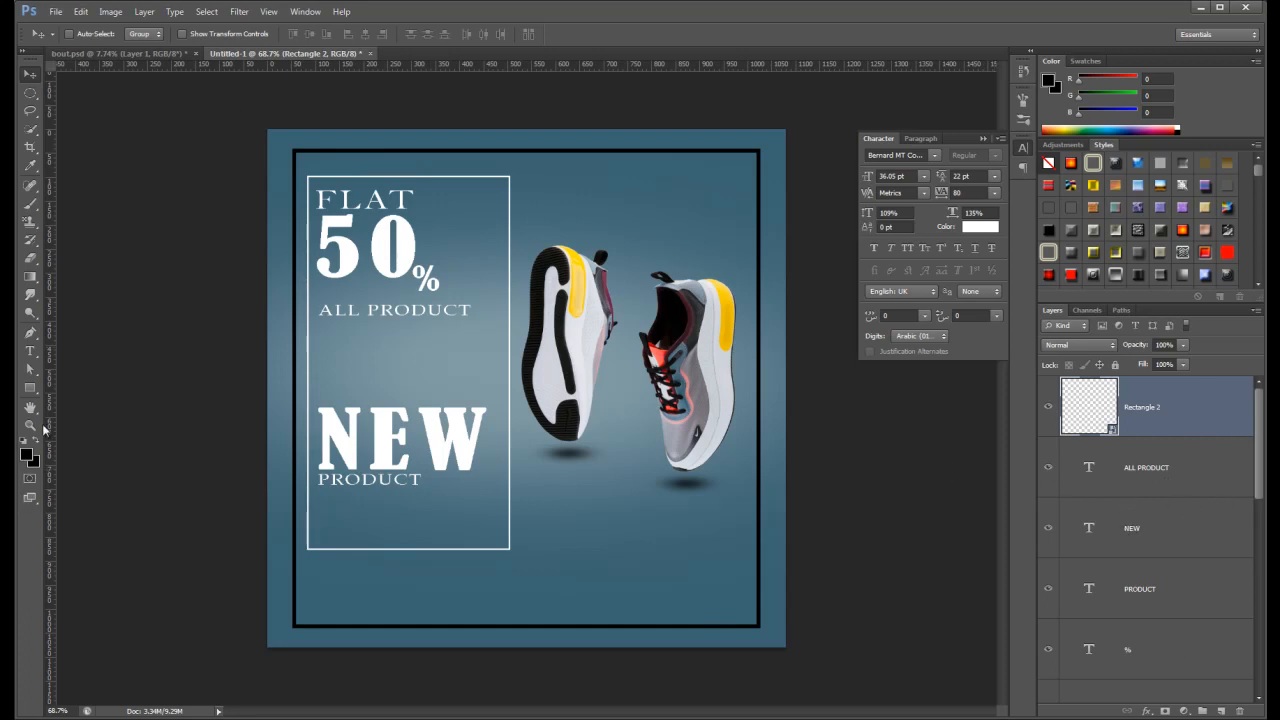
# Draw a white-filled rectangle without a stroke, about 262 × 53 px, across the white frame's bottom edge.
pyautogui.click(30, 388)
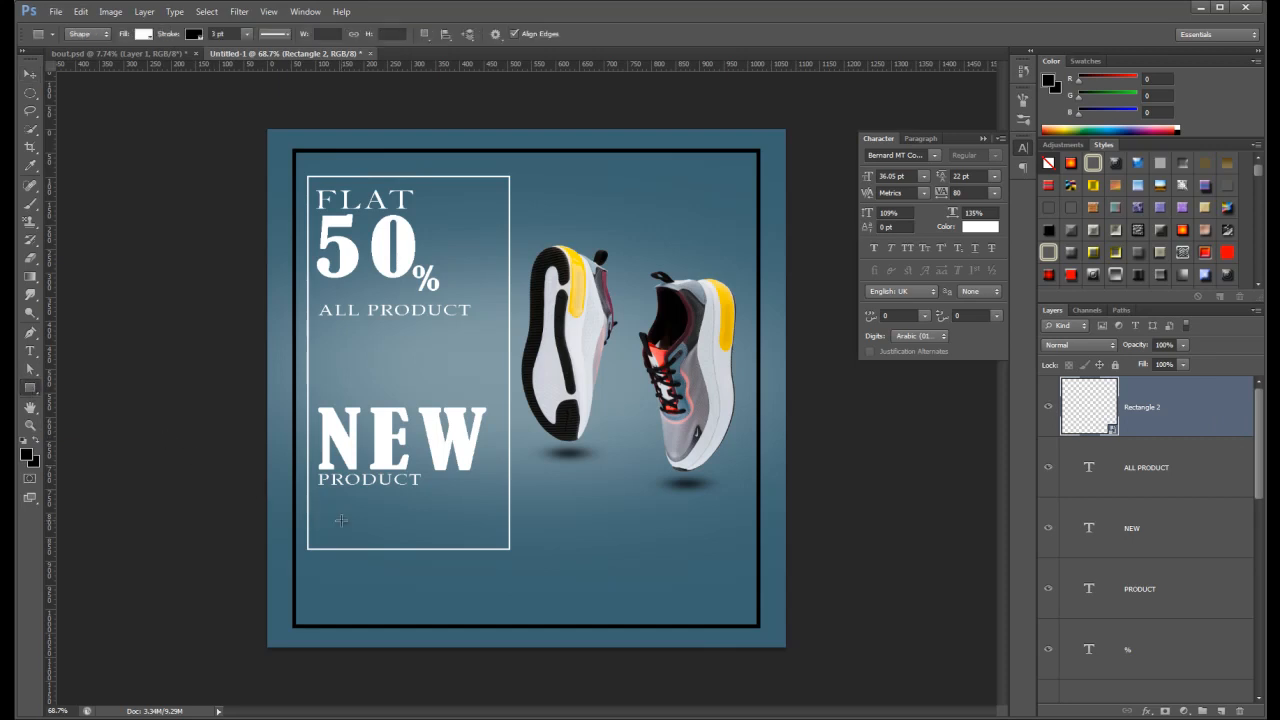
pyautogui.click(145, 34)
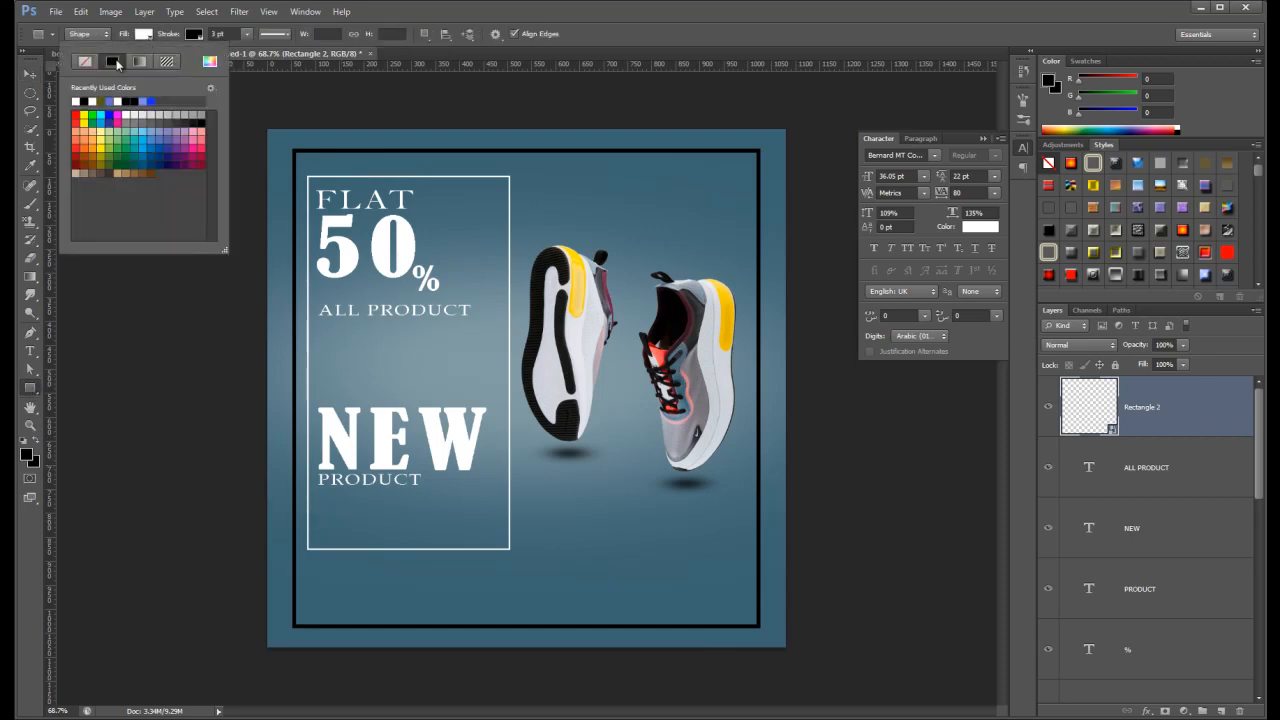
pyautogui.click(189, 38)
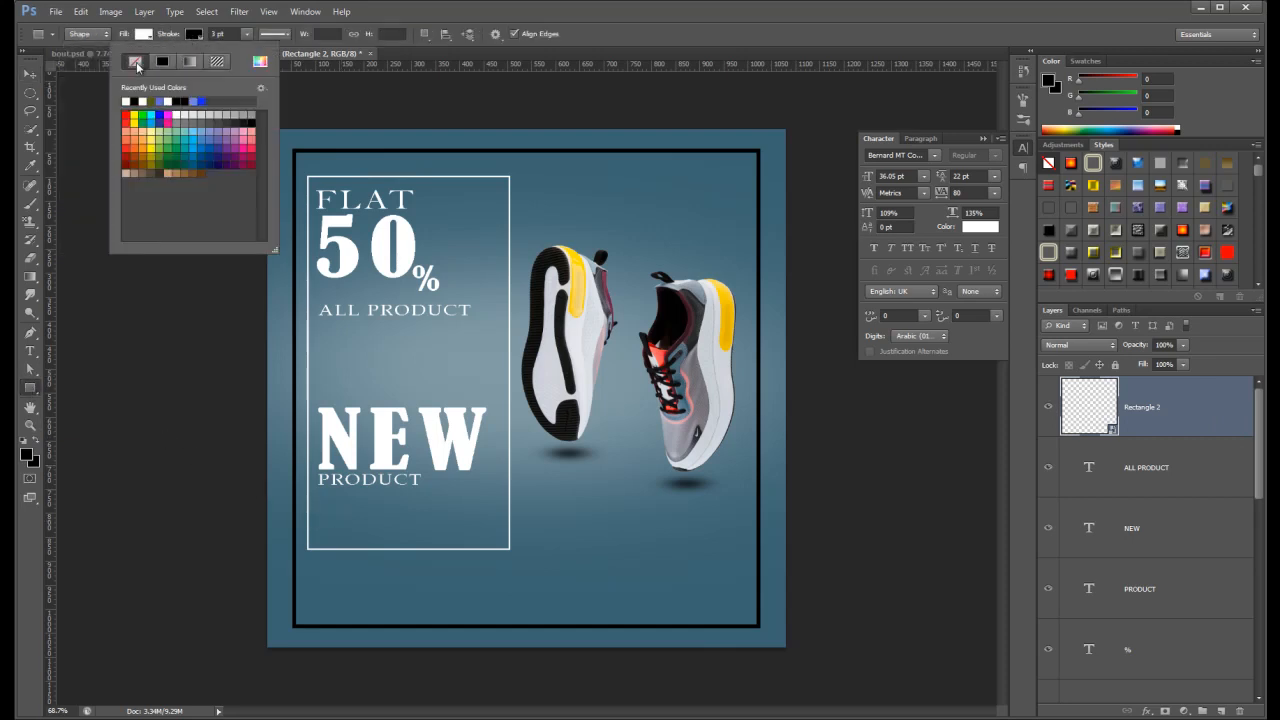
pyautogui.click(135, 61)
pyautogui.click(141, 38)
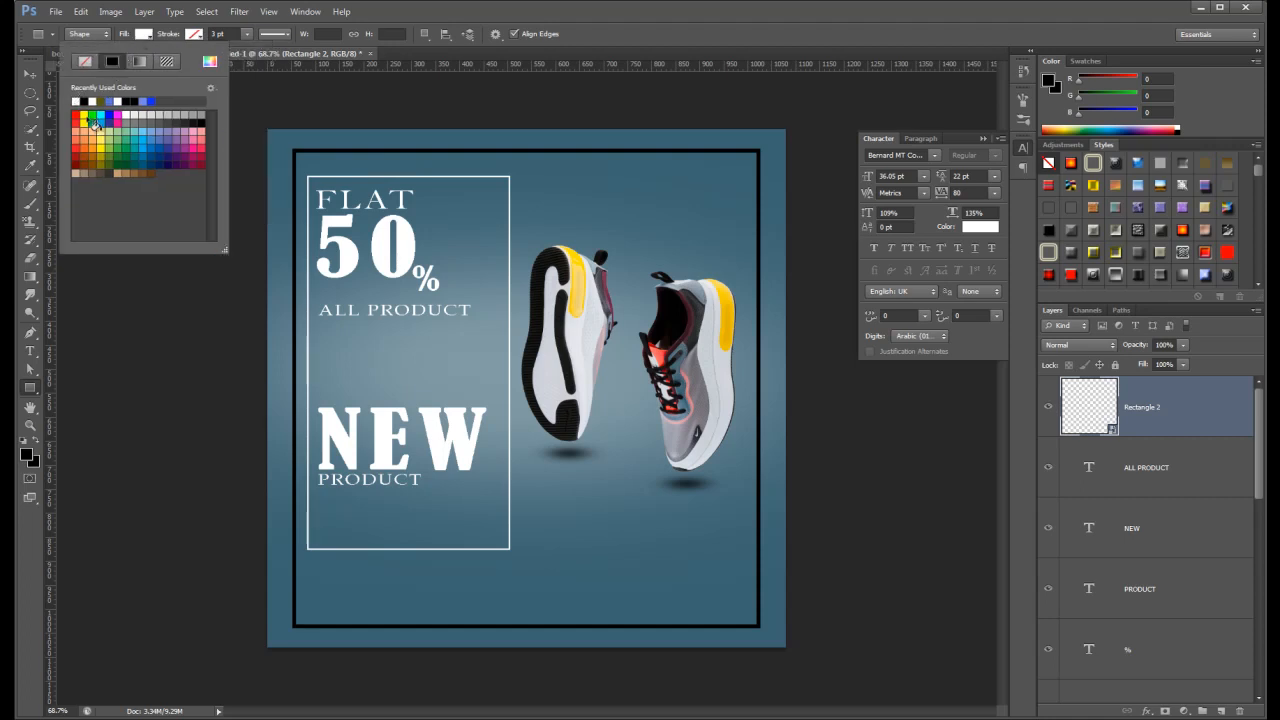
pyautogui.moveTo(350, 541); pyautogui.dragTo(472, 568)
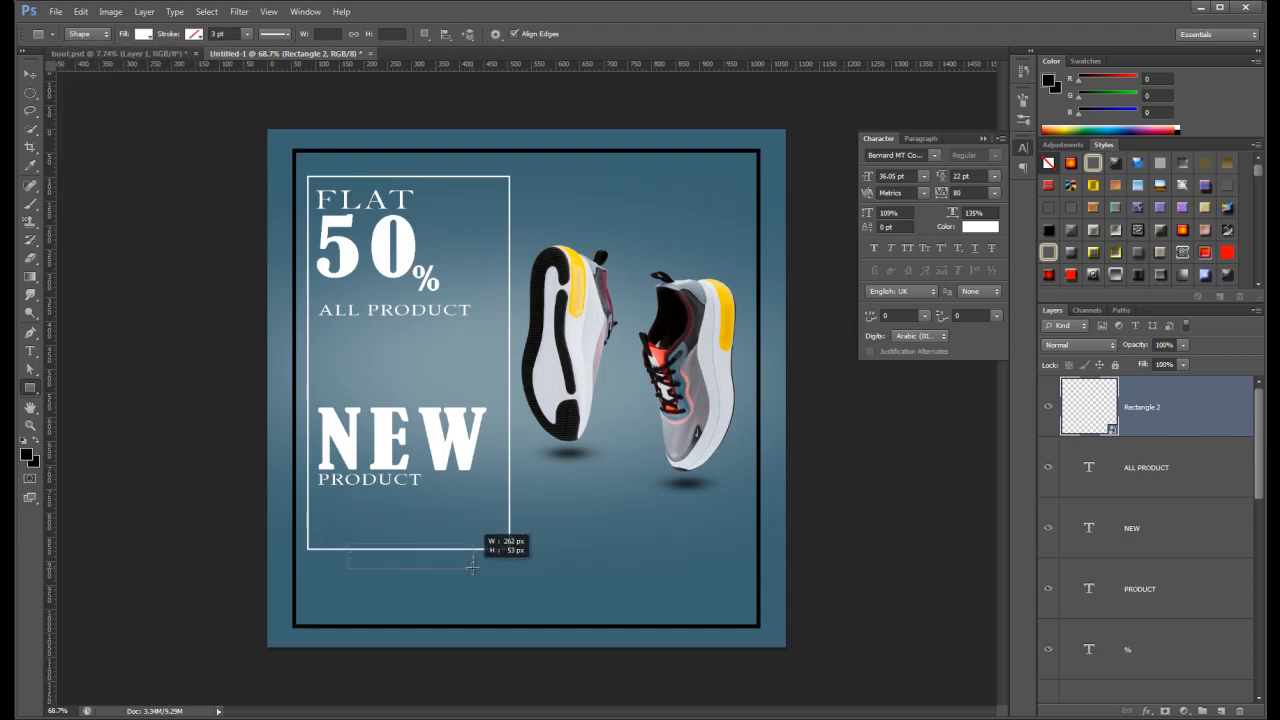
pyautogui.moveTo(472, 568); pyautogui.dragTo(473, 568)
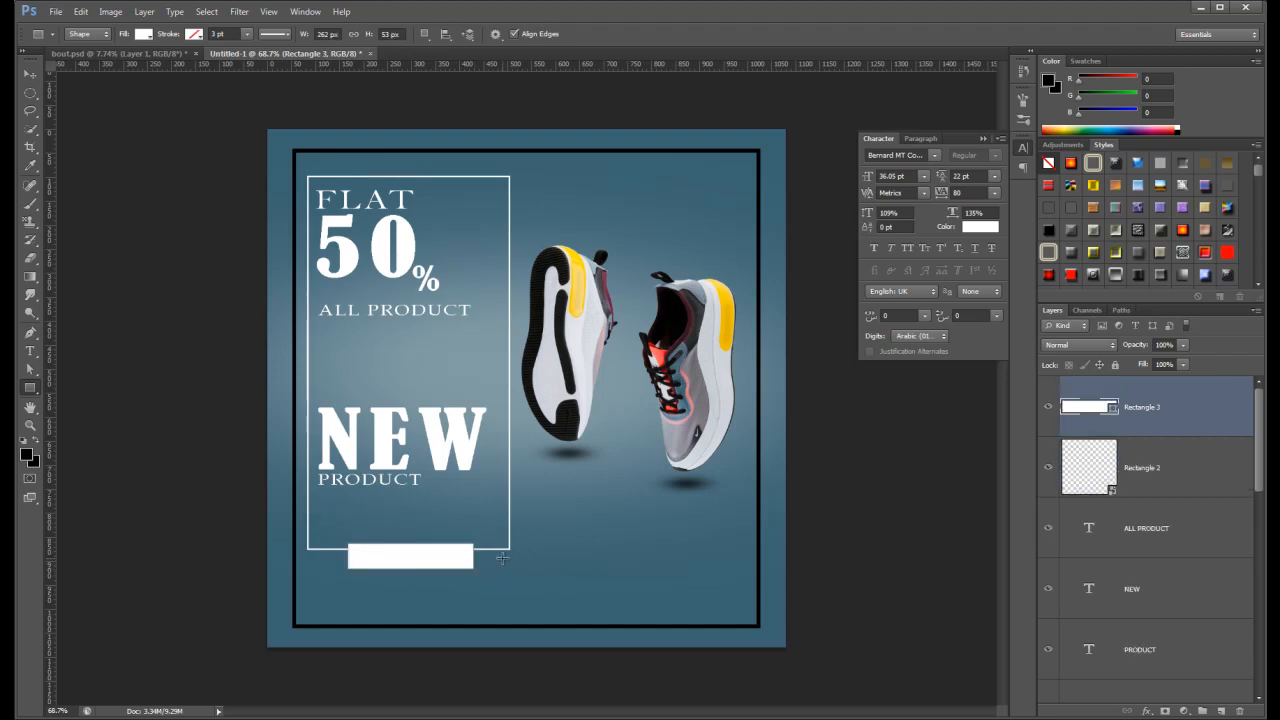
# Nudge the small white rectangle upward so it is centred vertically on the white frame's bottom line.
pyautogui.press('v')
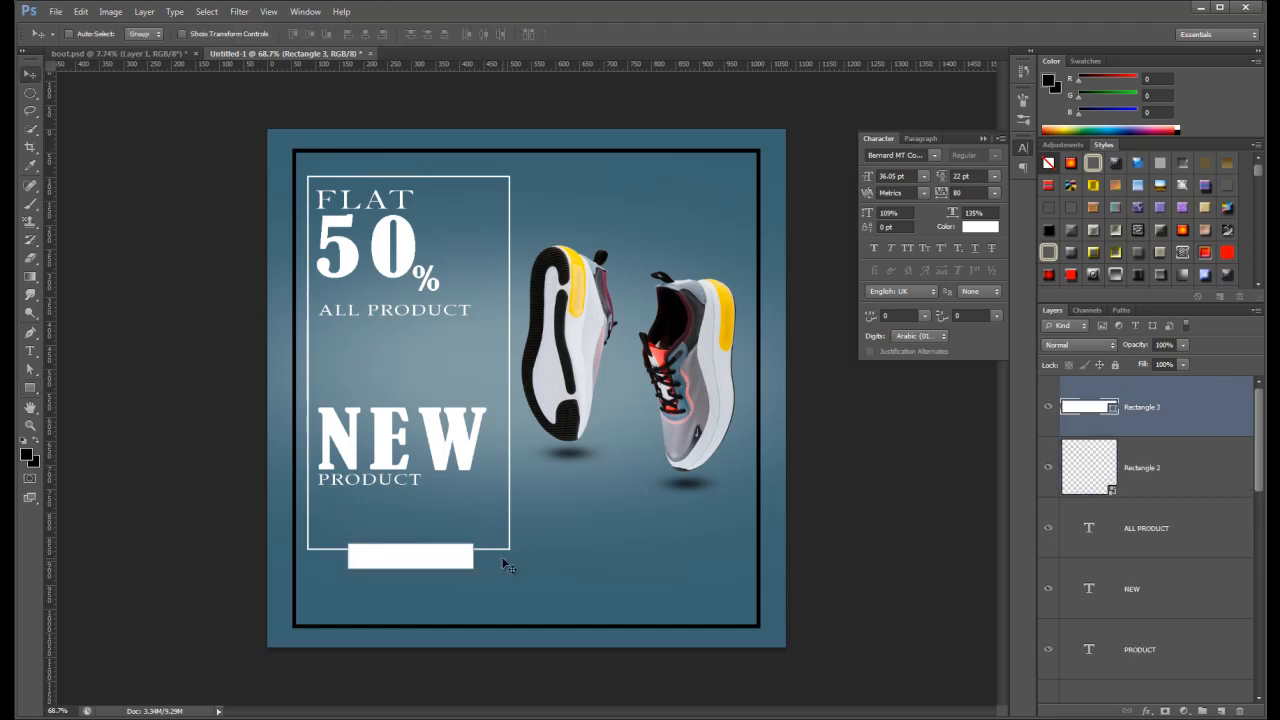
pyautogui.press('Up')
pyautogui.press('Up')
pyautogui.press('Up')
pyautogui.press('Up')
pyautogui.press('Up')
pyautogui.press('Up')
pyautogui.press('Up')
pyautogui.press('Up')
pyautogui.press('Up')
pyautogui.press('Up')
pyautogui.press('Up')
pyautogui.press('Up')
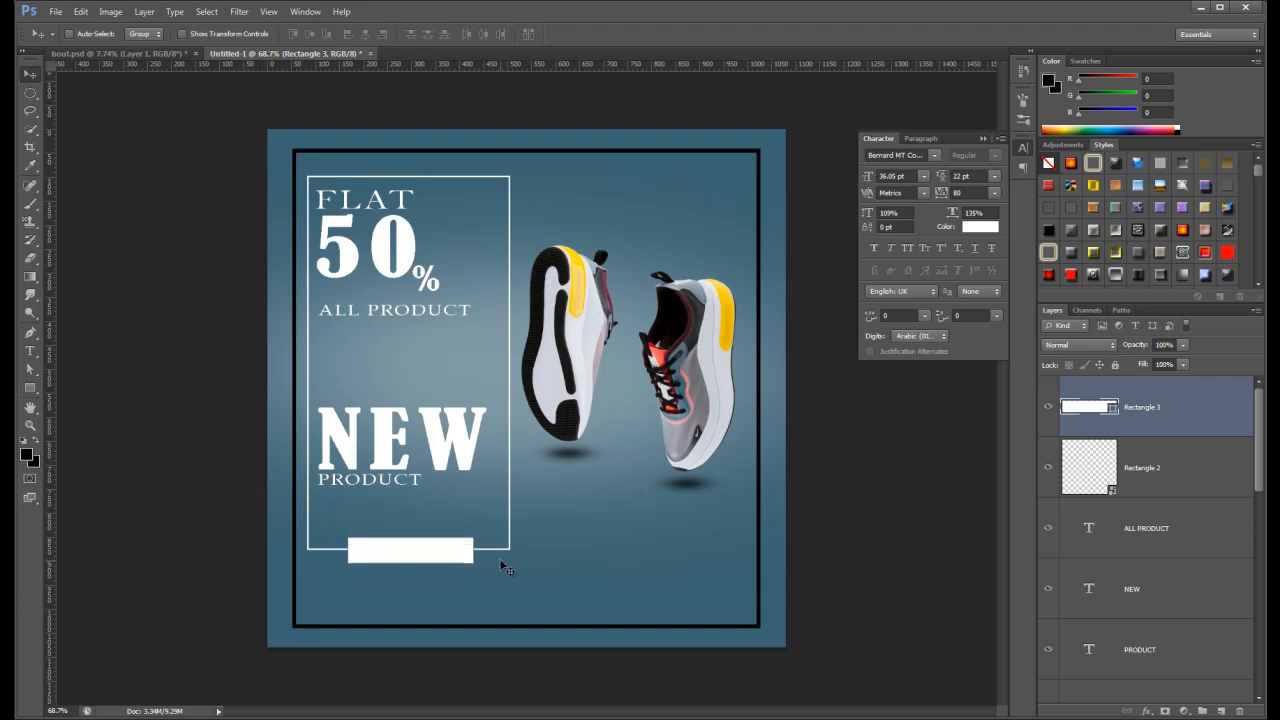
# Nudge the small white rectangle upward until its lower edge rests on the white frame's bottom line.
pyautogui.press('Up')
pyautogui.press('Up')
pyautogui.press('Up')
pyautogui.press('Up')
pyautogui.press('Up')
pyautogui.press('Up')
pyautogui.press('Up')
pyautogui.press('Up')
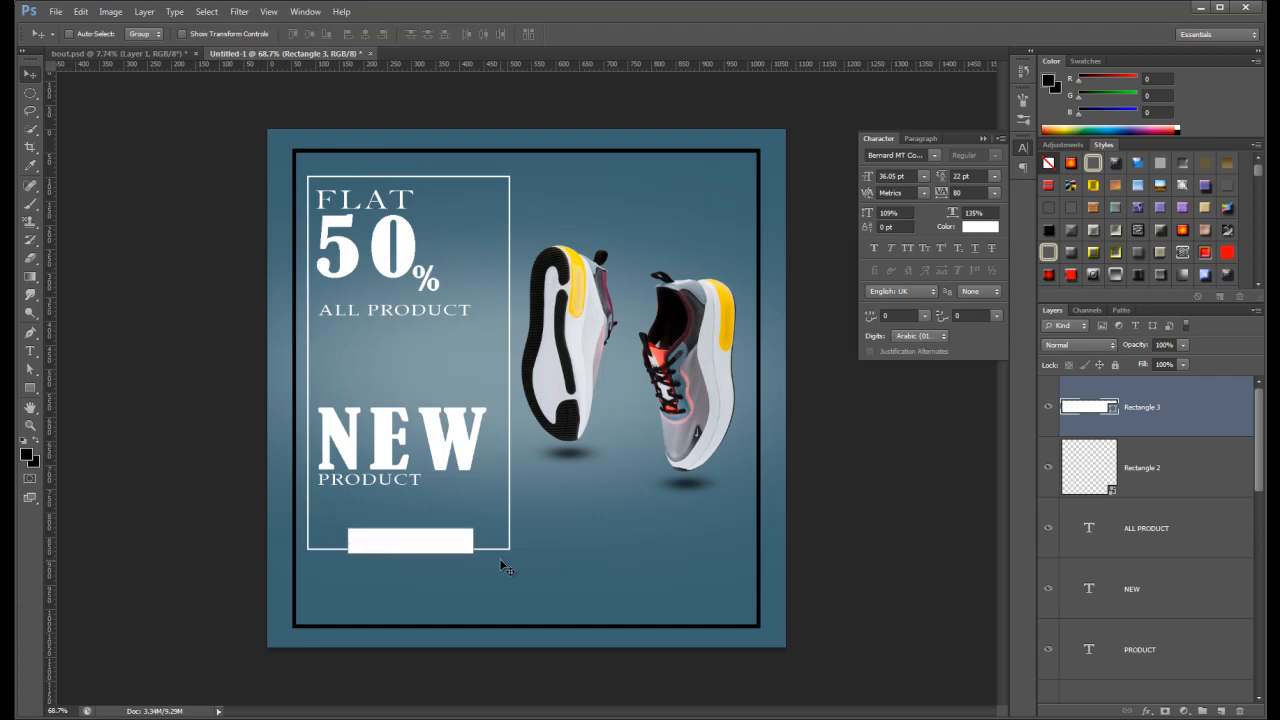
pyautogui.press('Up')
pyautogui.press('Up')
pyautogui.press('Up')
pyautogui.press('Up')
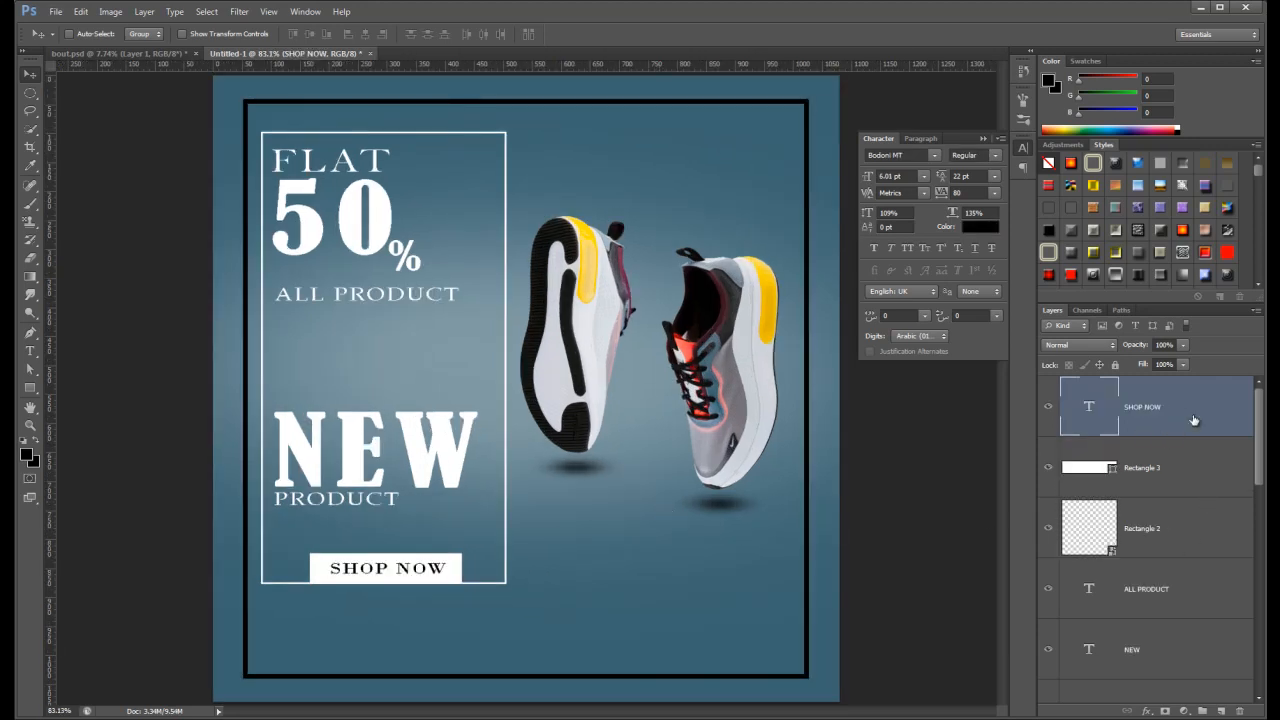
pyautogui.scroll(-3, 628, 577)
pyautogui.scroll(2, 628, 577)
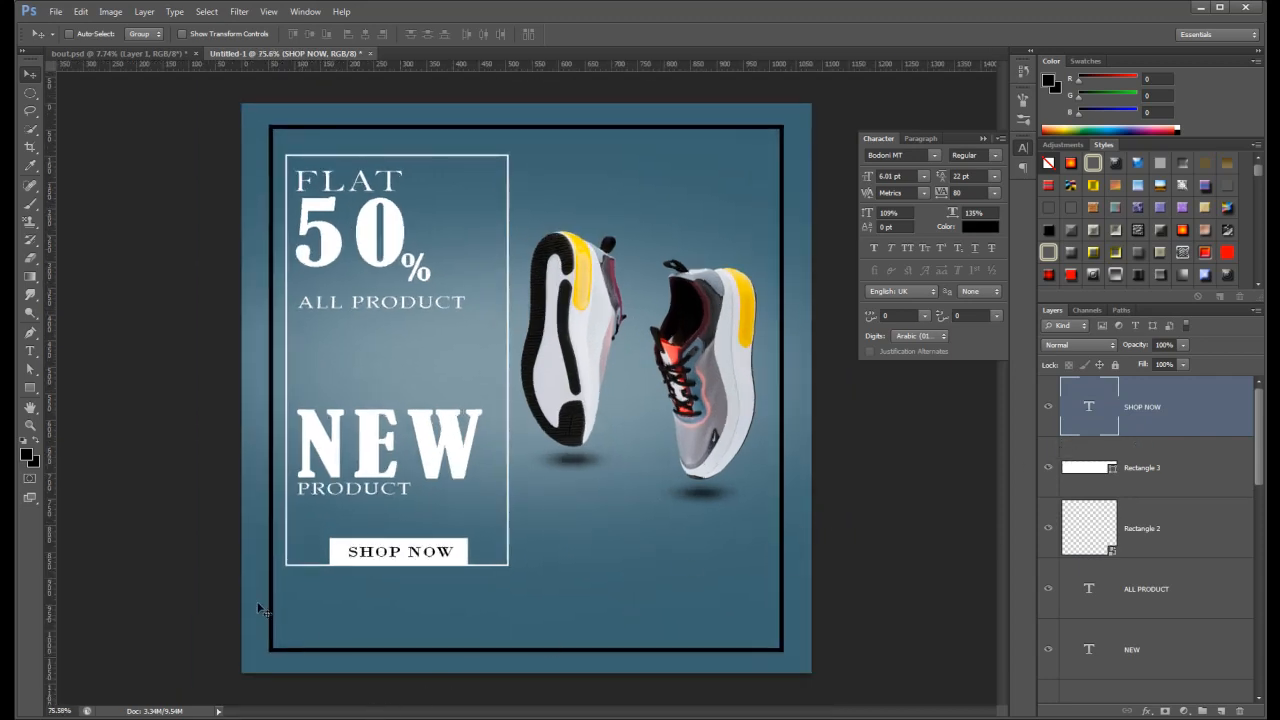
pyautogui.click(30, 351)
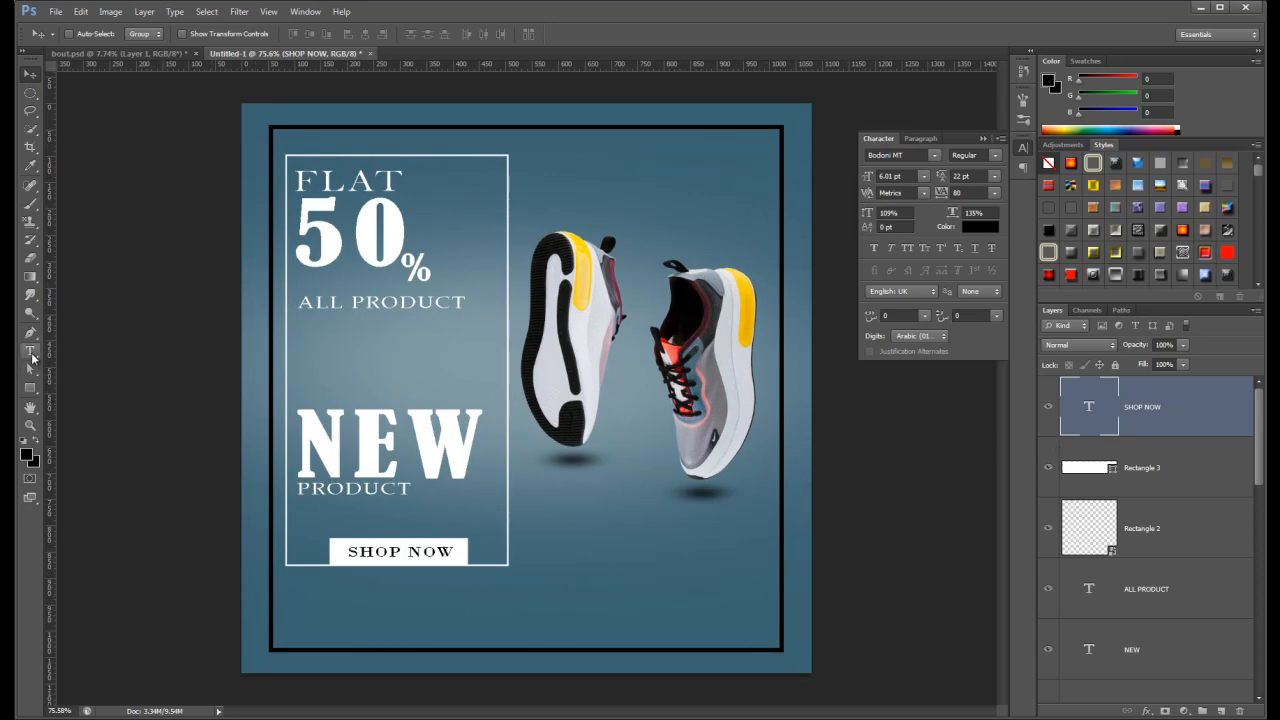
pyautogui.click(322, 624)
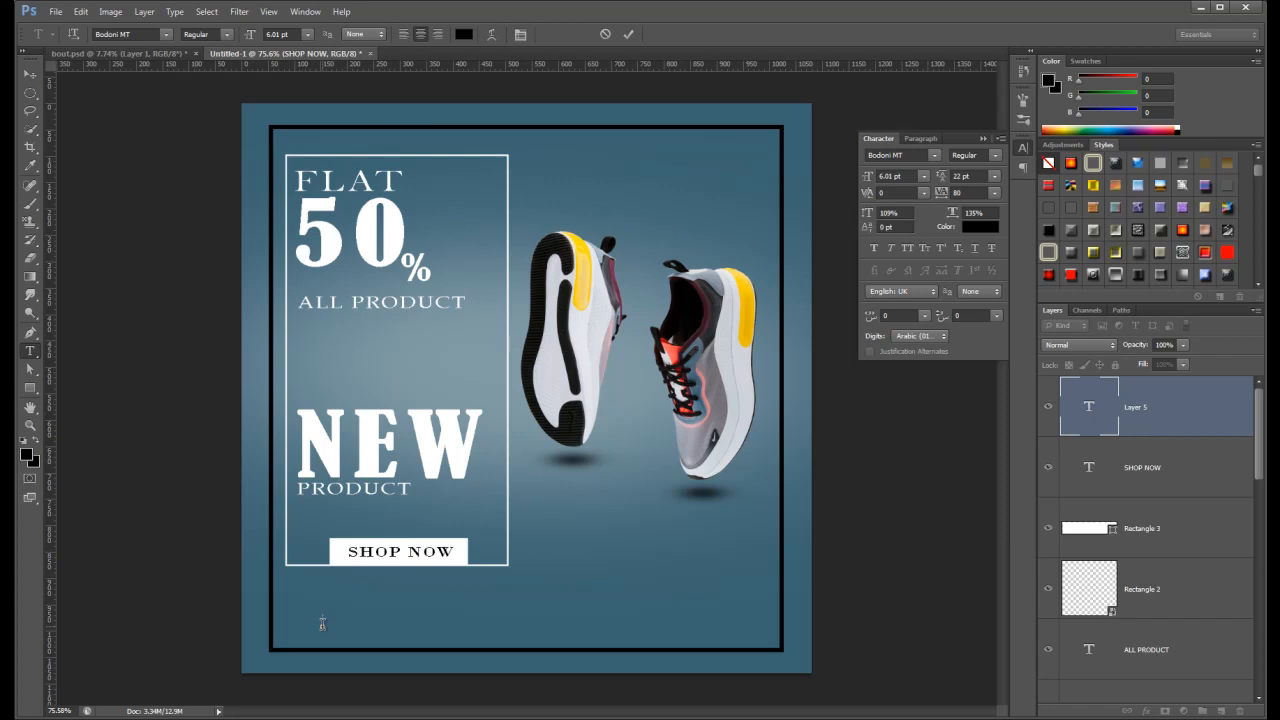
pyautogui.write('www.website.com')
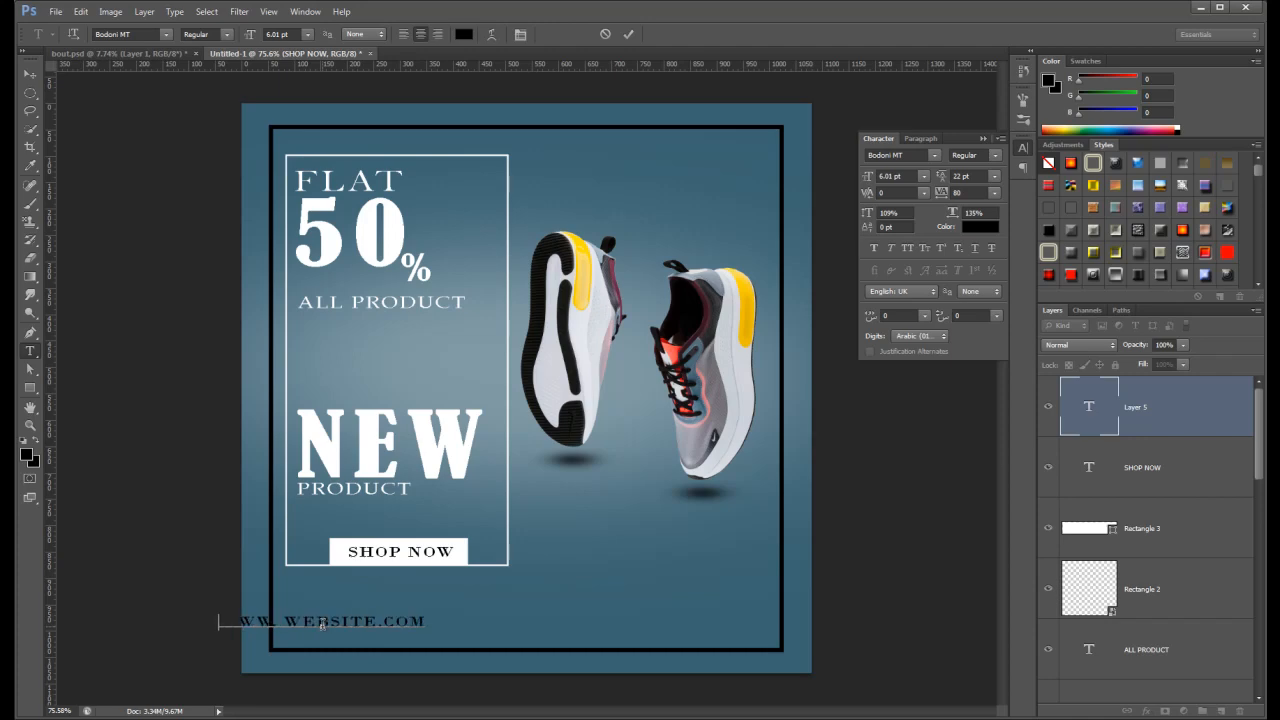
pyautogui.moveTo(322, 624); pyautogui.dragTo(477, 630)
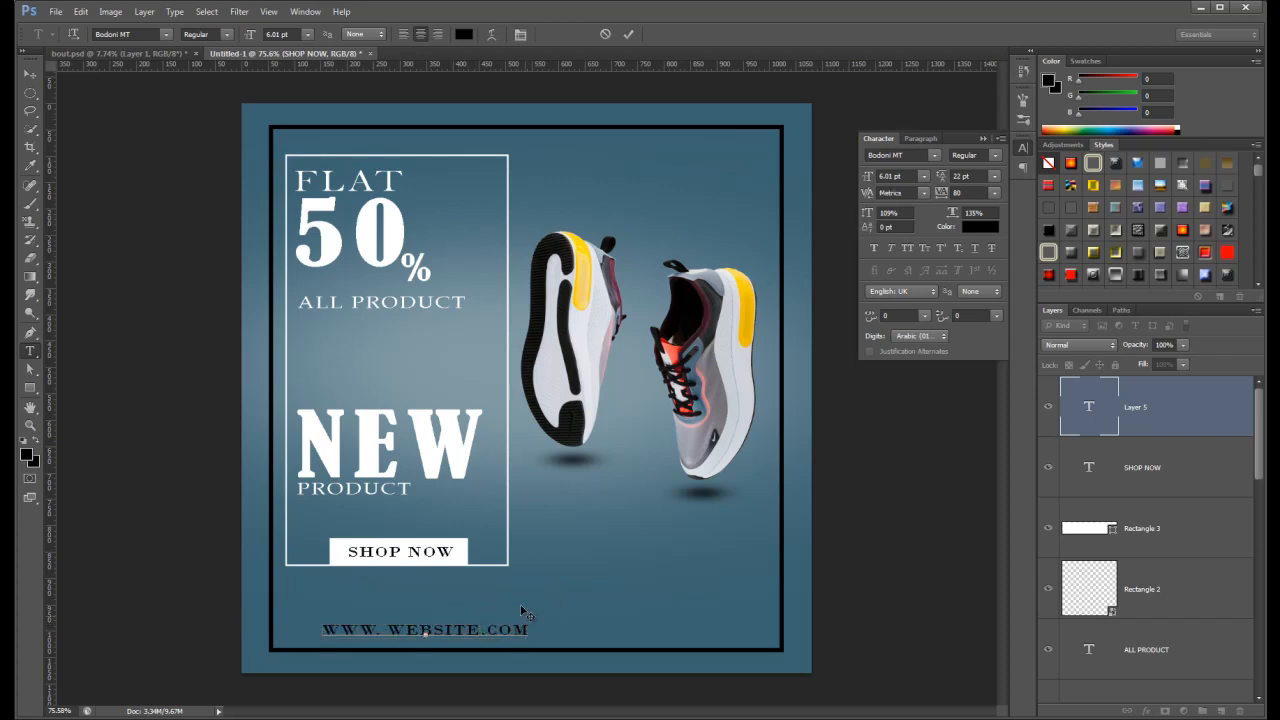
pyautogui.click(1195, 476)
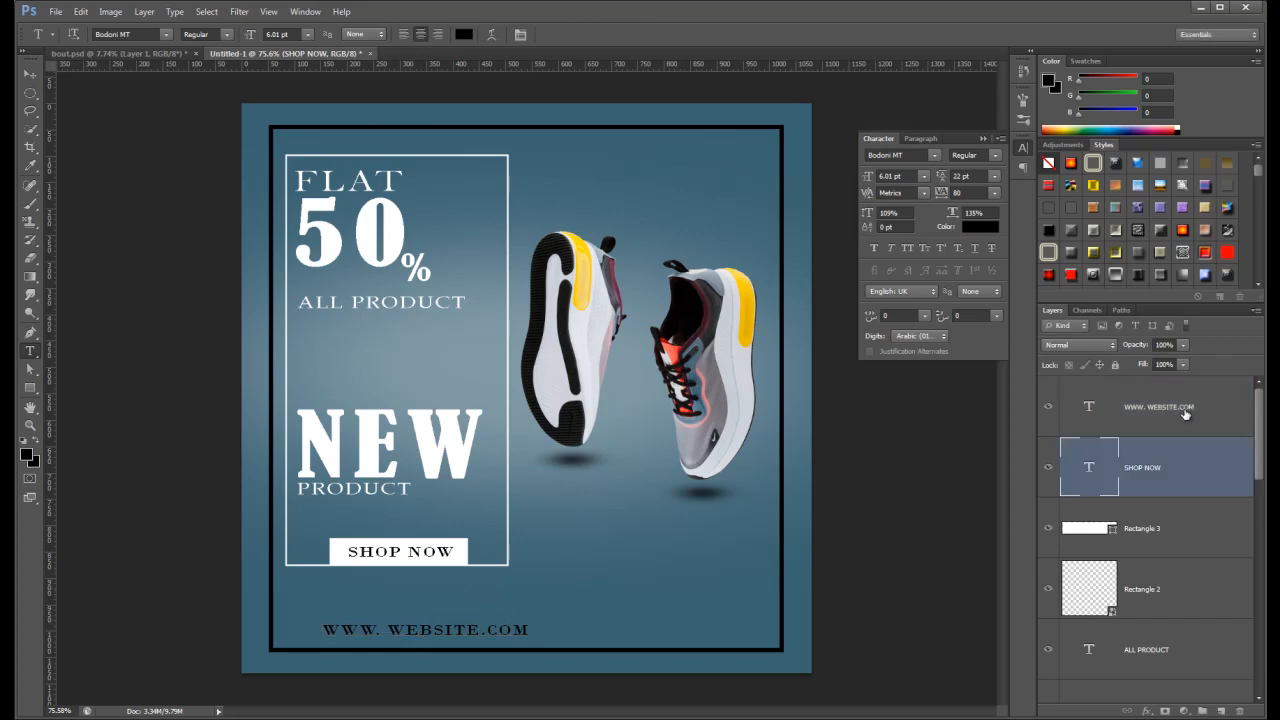
pyautogui.click(1185, 412)
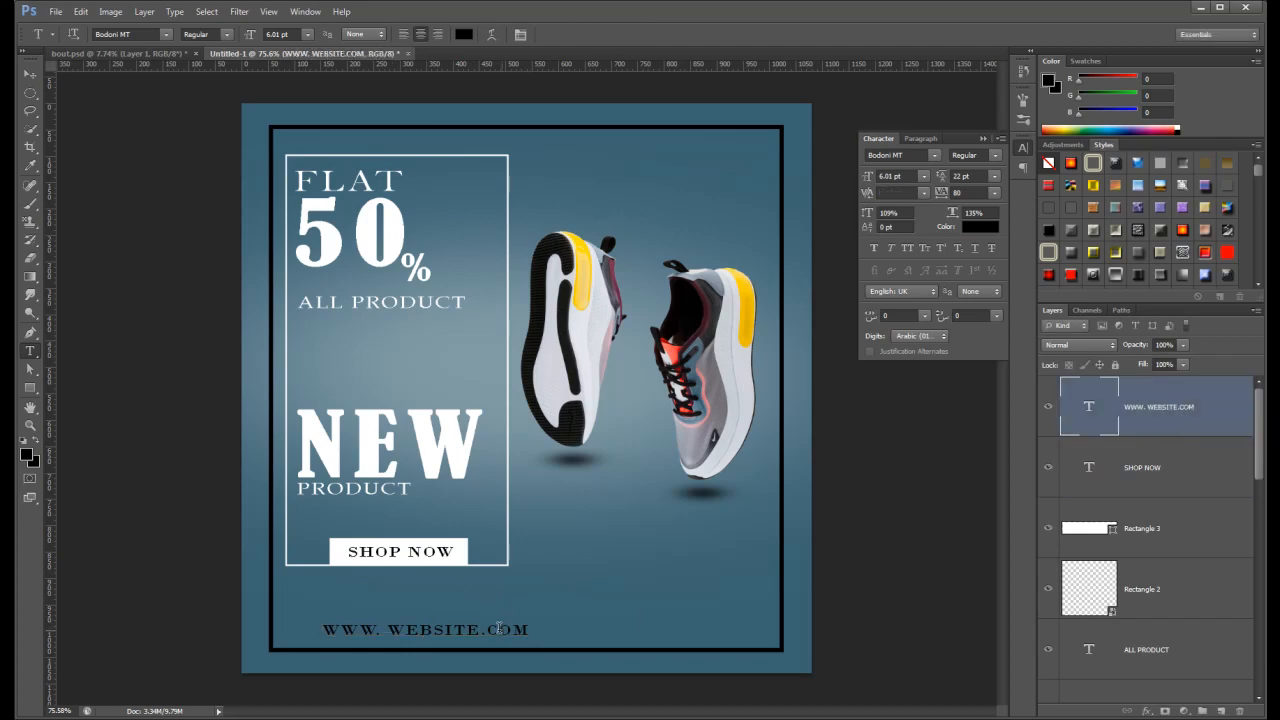
pyautogui.click(394, 628)
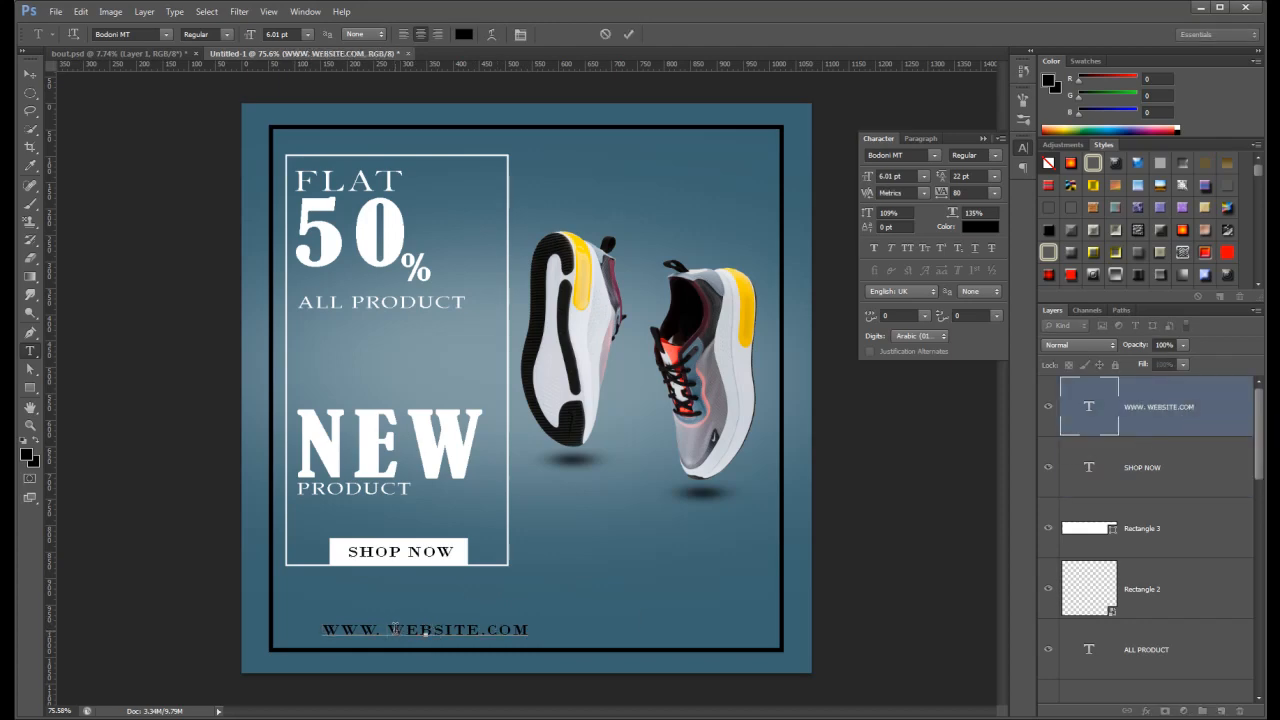
pyautogui.press('BackSpace')
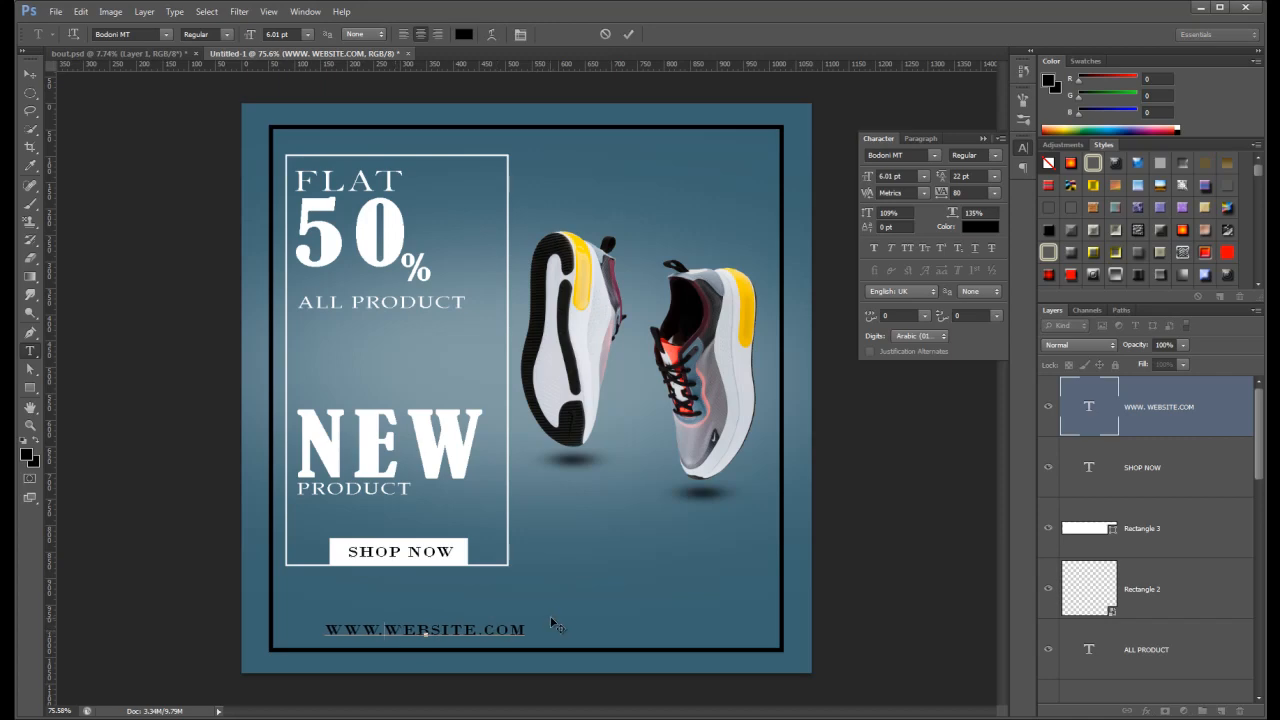
pyautogui.click(1166, 404)
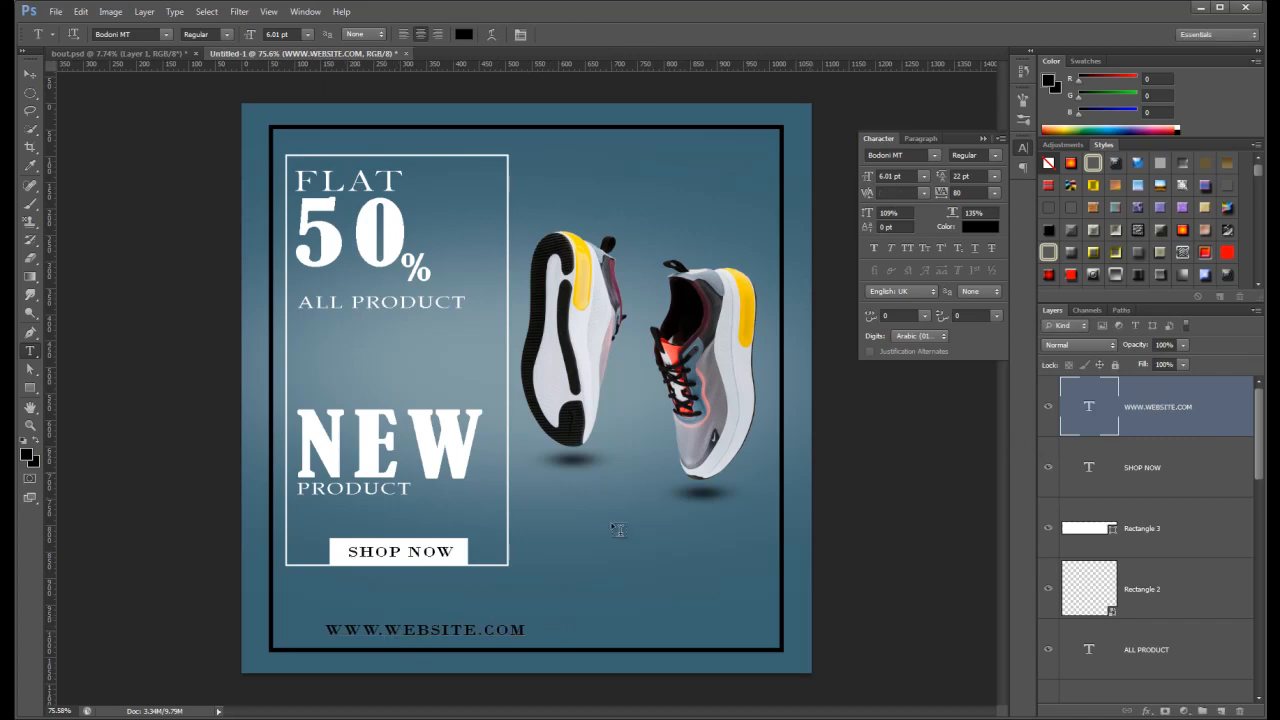
pyautogui.click(397, 622)
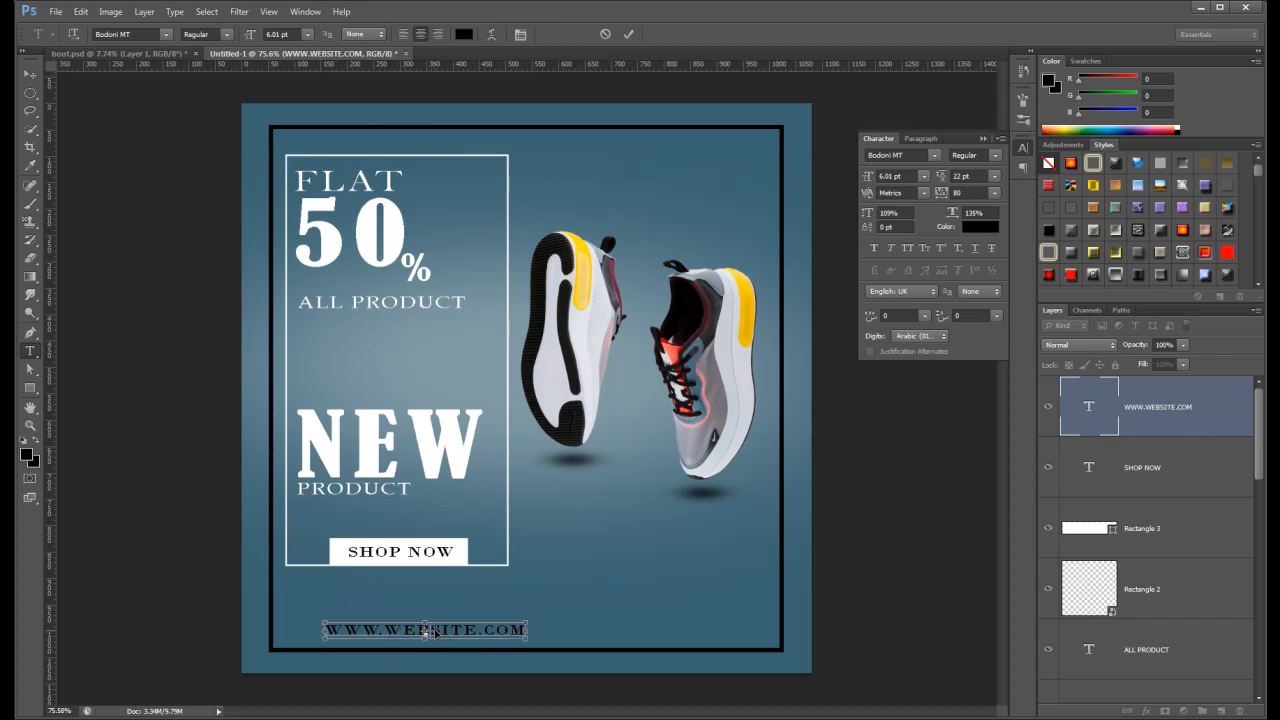
pyautogui.hotkey('ctrl', 'a')
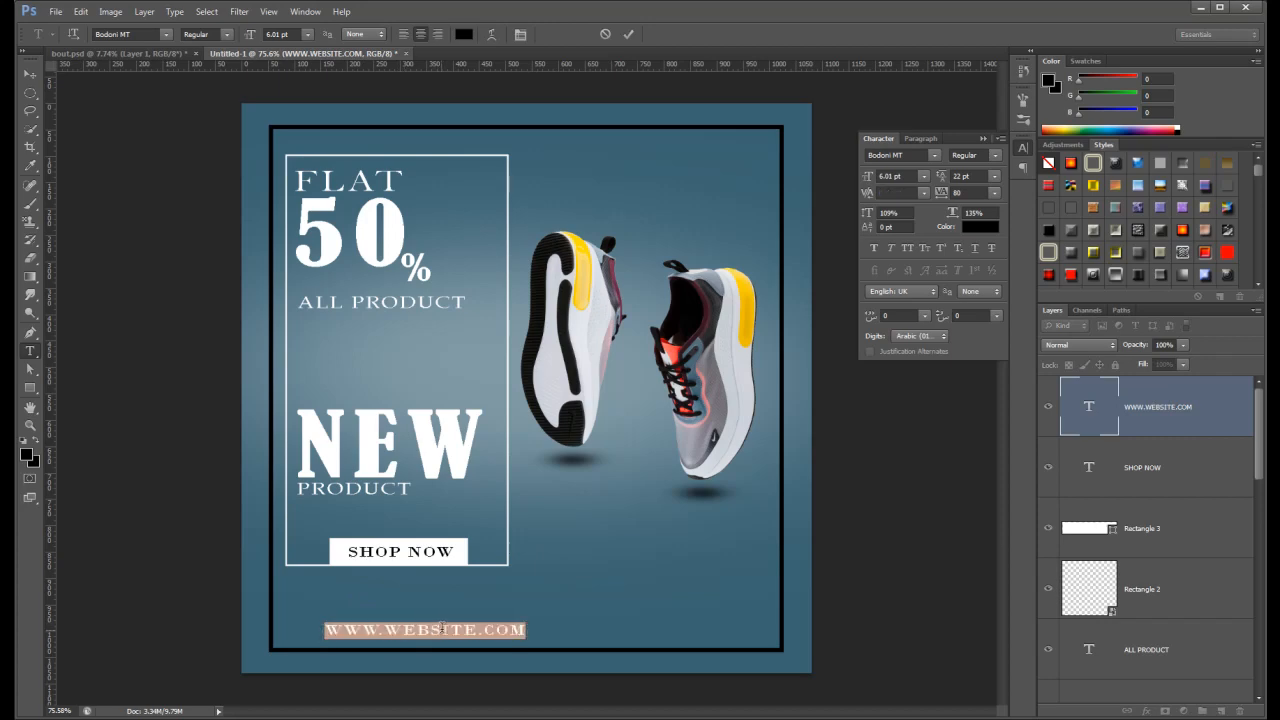
pyautogui.click(1157, 443)
pyautogui.click(1165, 409)
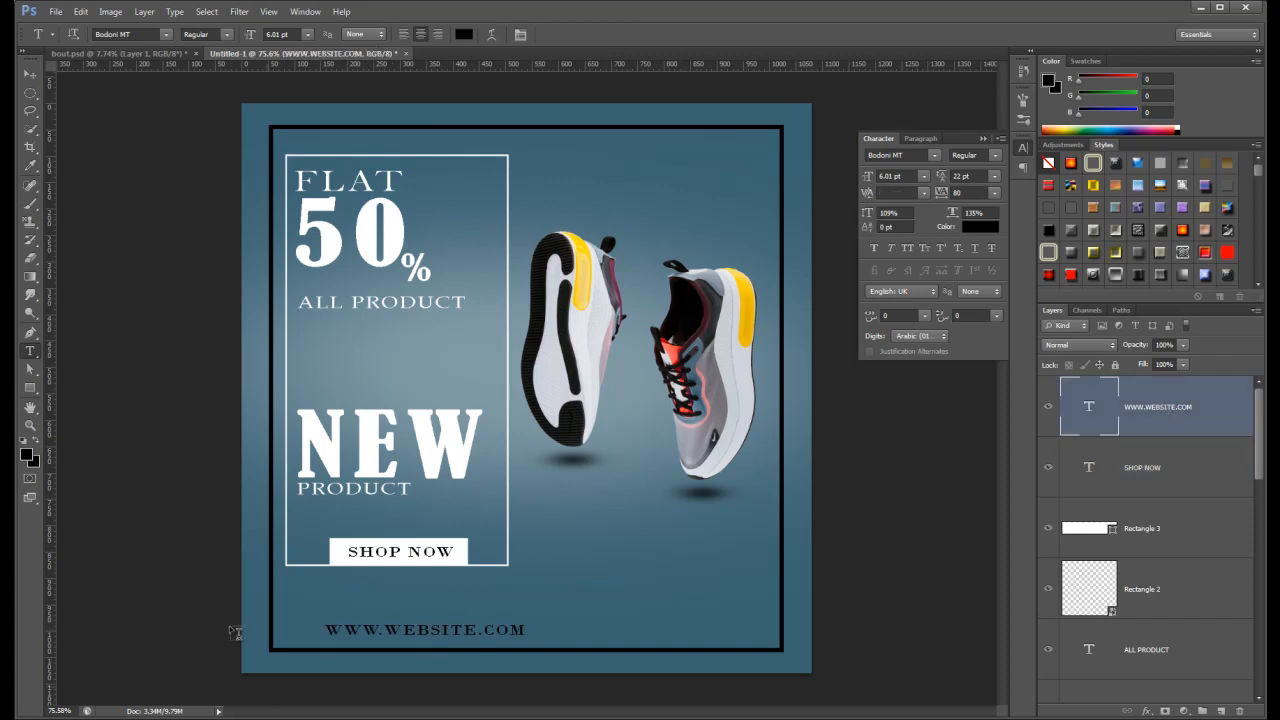
# Draw a small white-filled rectangle just before the website address and widen it into a 22 × 22 px square.
pyautogui.click(30, 388)
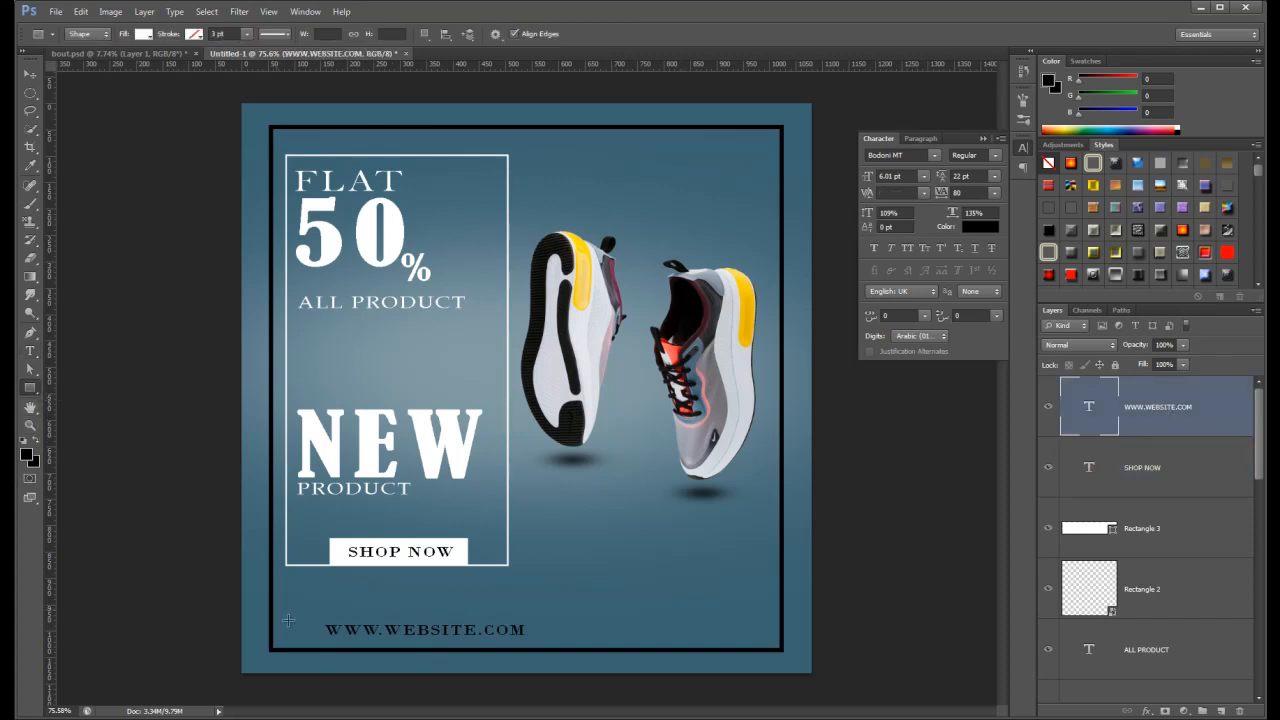
pyautogui.moveTo(306, 624); pyautogui.dragTo(314, 631)
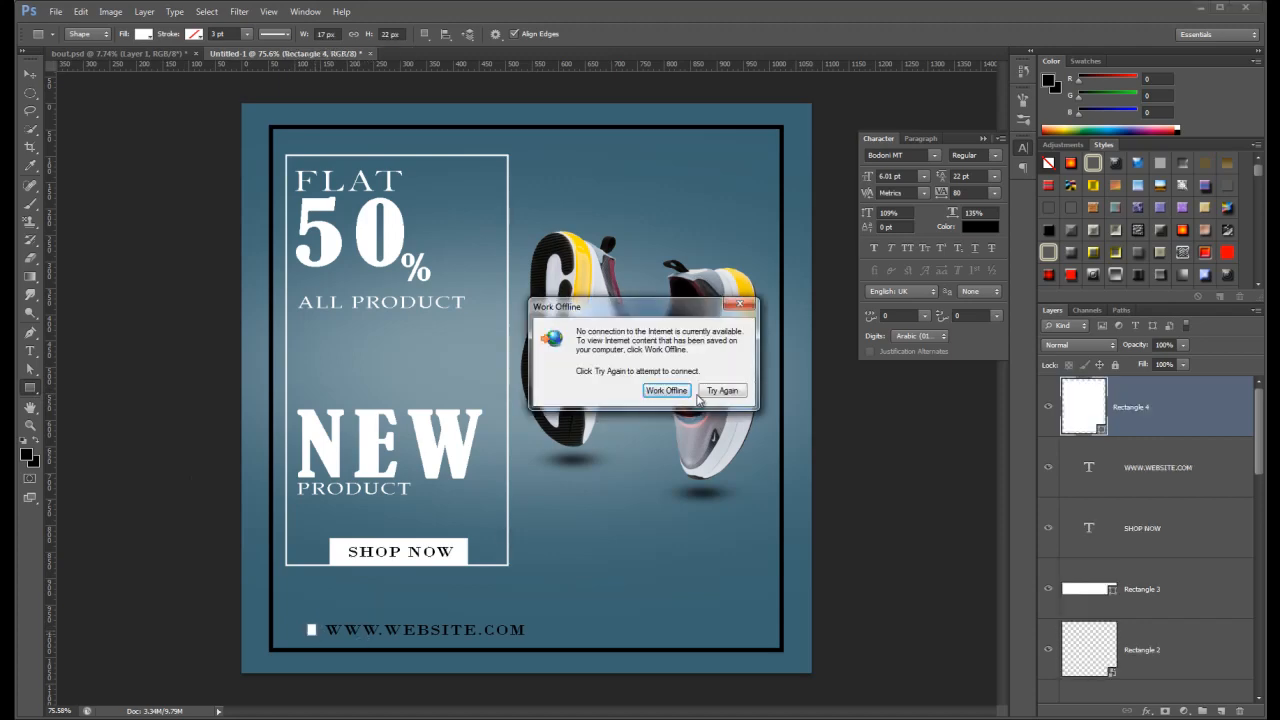
pyautogui.click(740, 305)
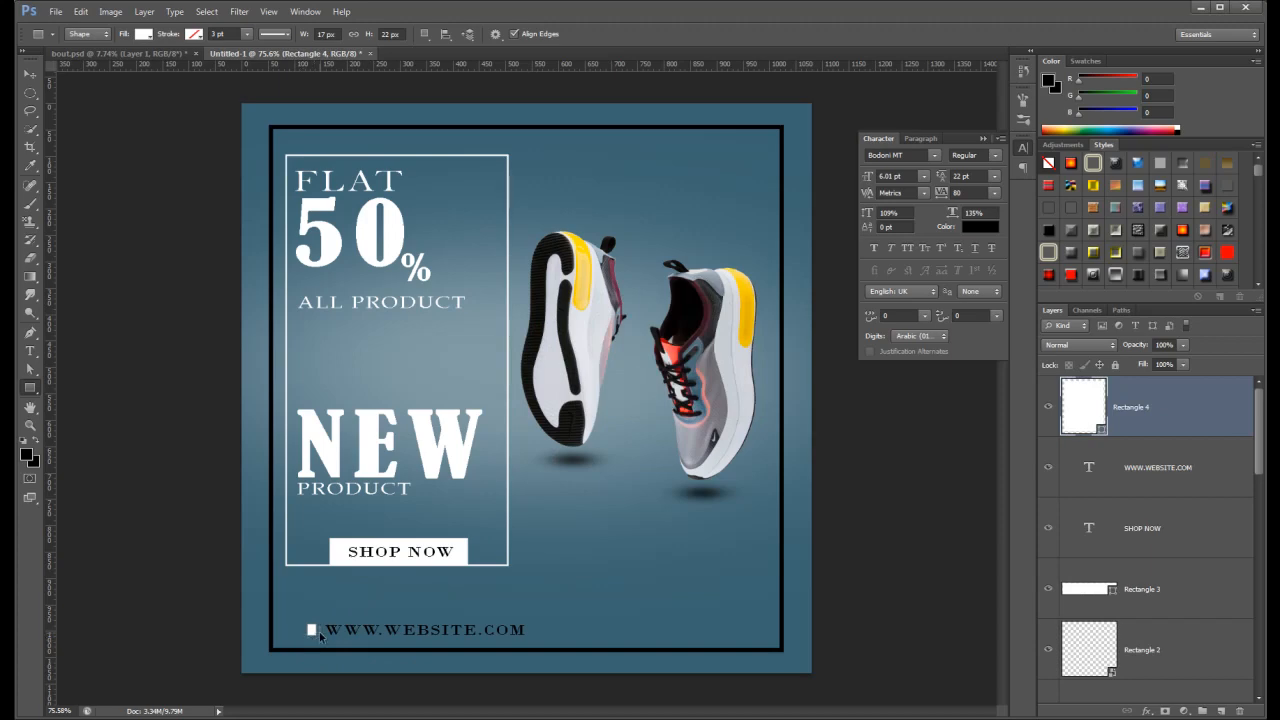
pyautogui.hotkey('ctrl', 't')
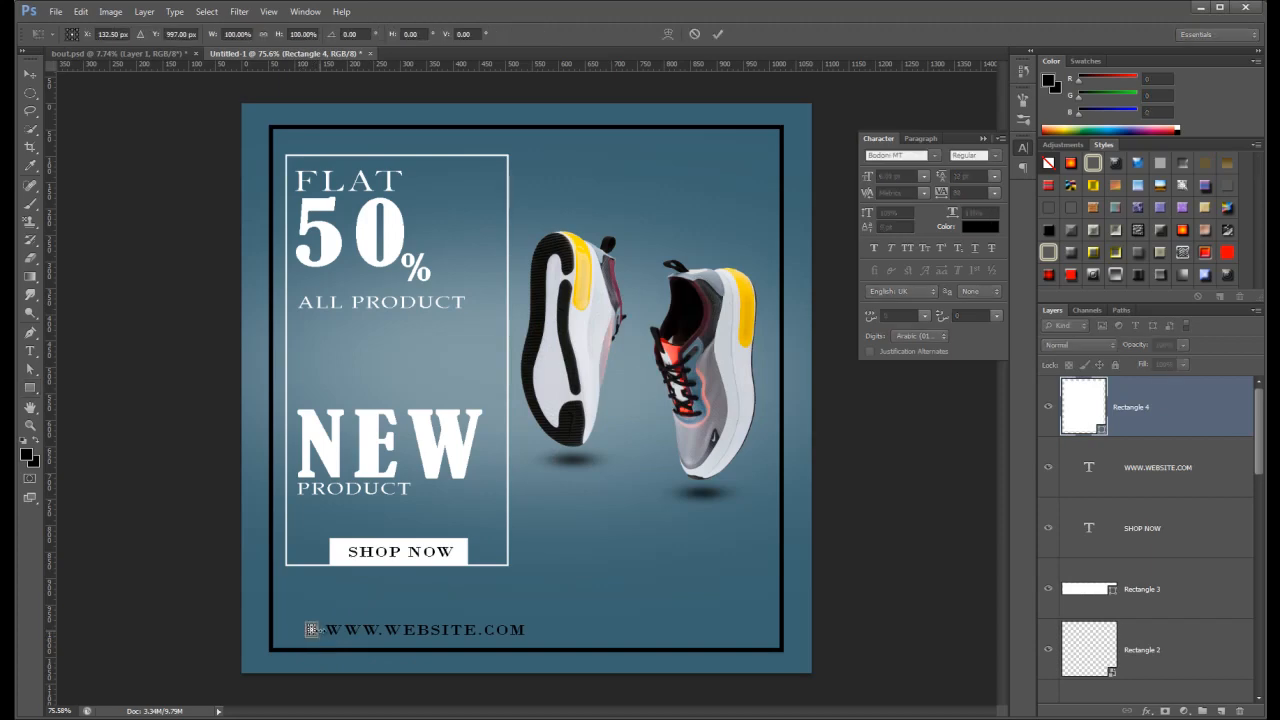
pyautogui.moveTo(313, 629); pyautogui.dragTo(317, 629)
pyautogui.press('Return')
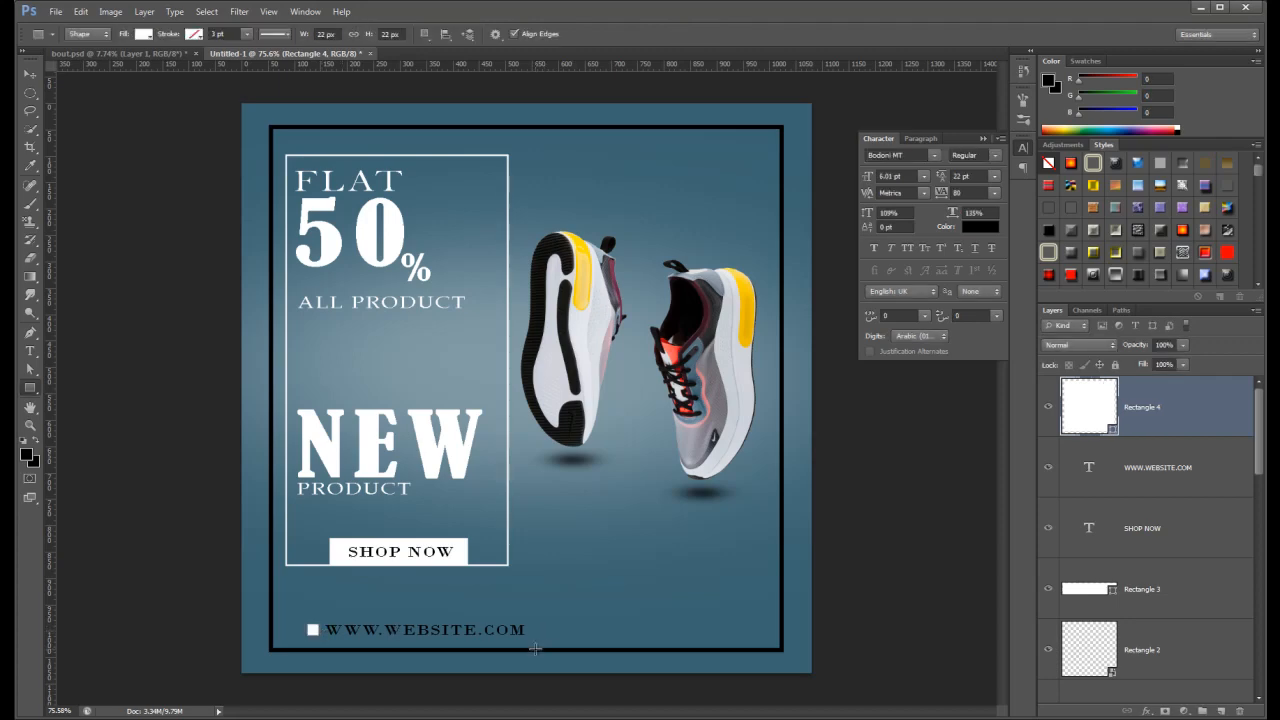
pyautogui.scroll(-1, 535, 648)
pyautogui.scroll(-1, 535, 648)
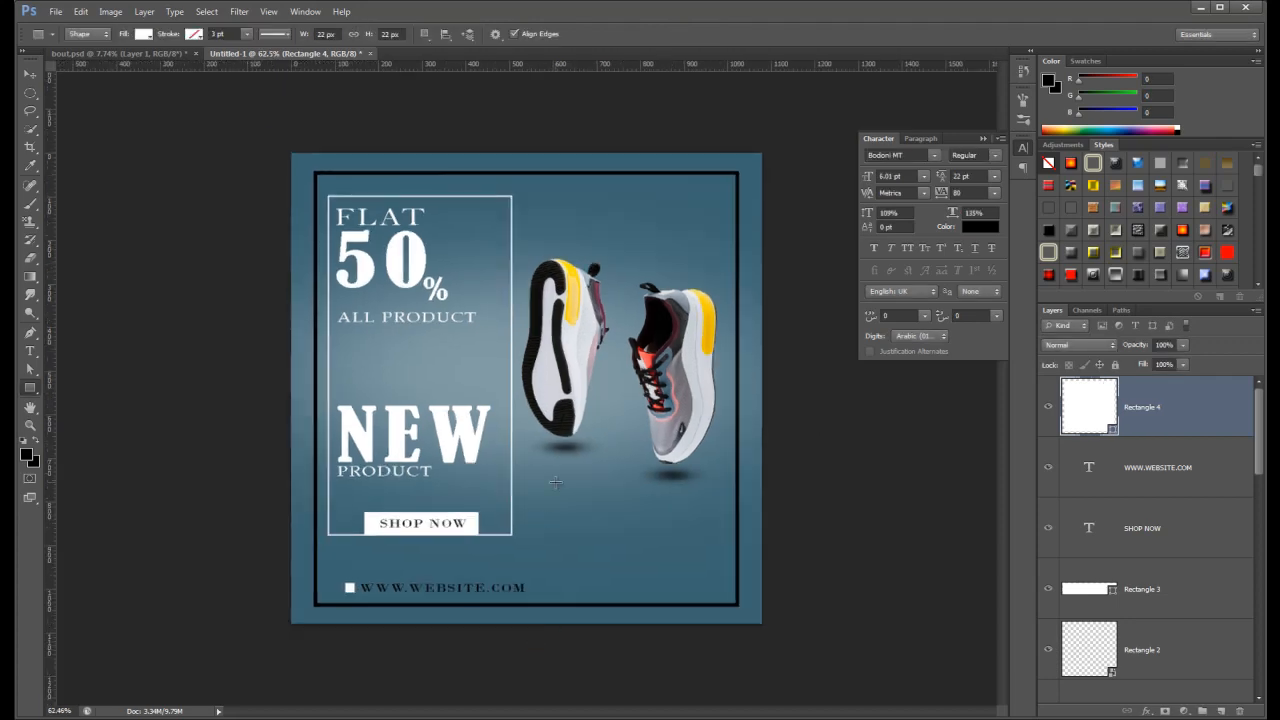
pyautogui.scroll(1, 556, 482)
pyautogui.scroll(-2, 556, 482)
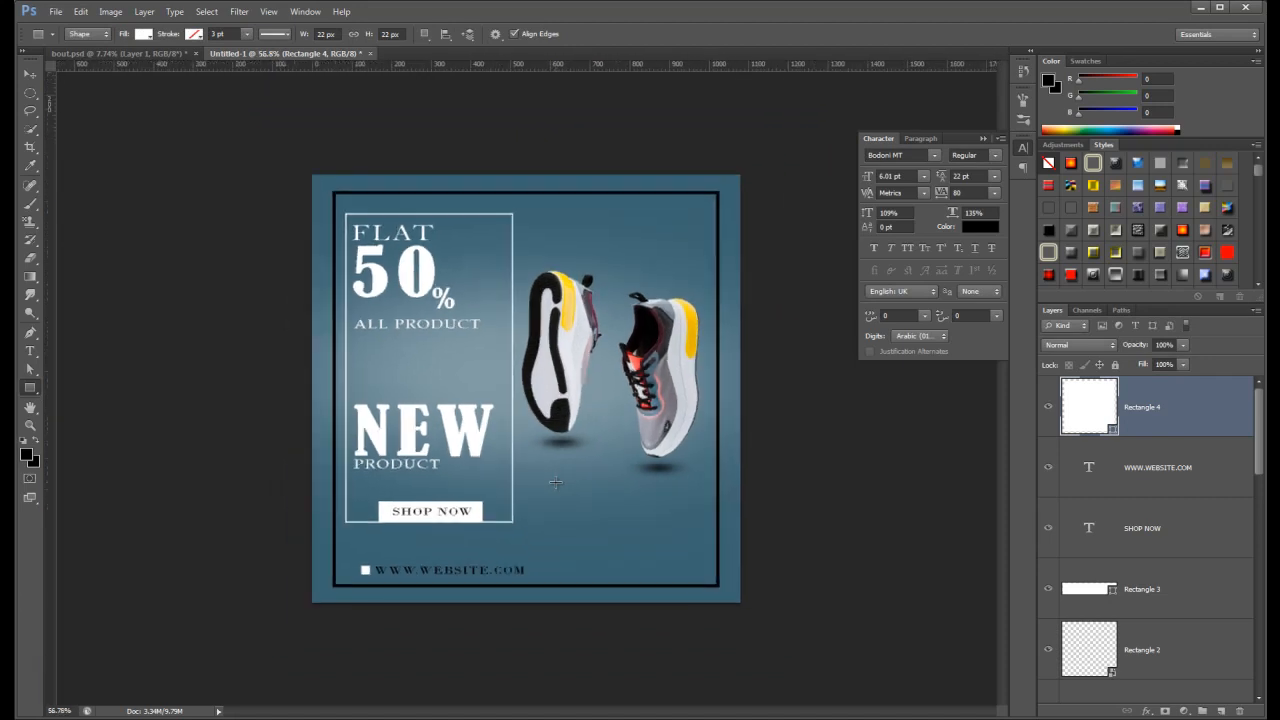
pyautogui.scroll(-1, 556, 482)
pyautogui.scroll(3, 556, 482)
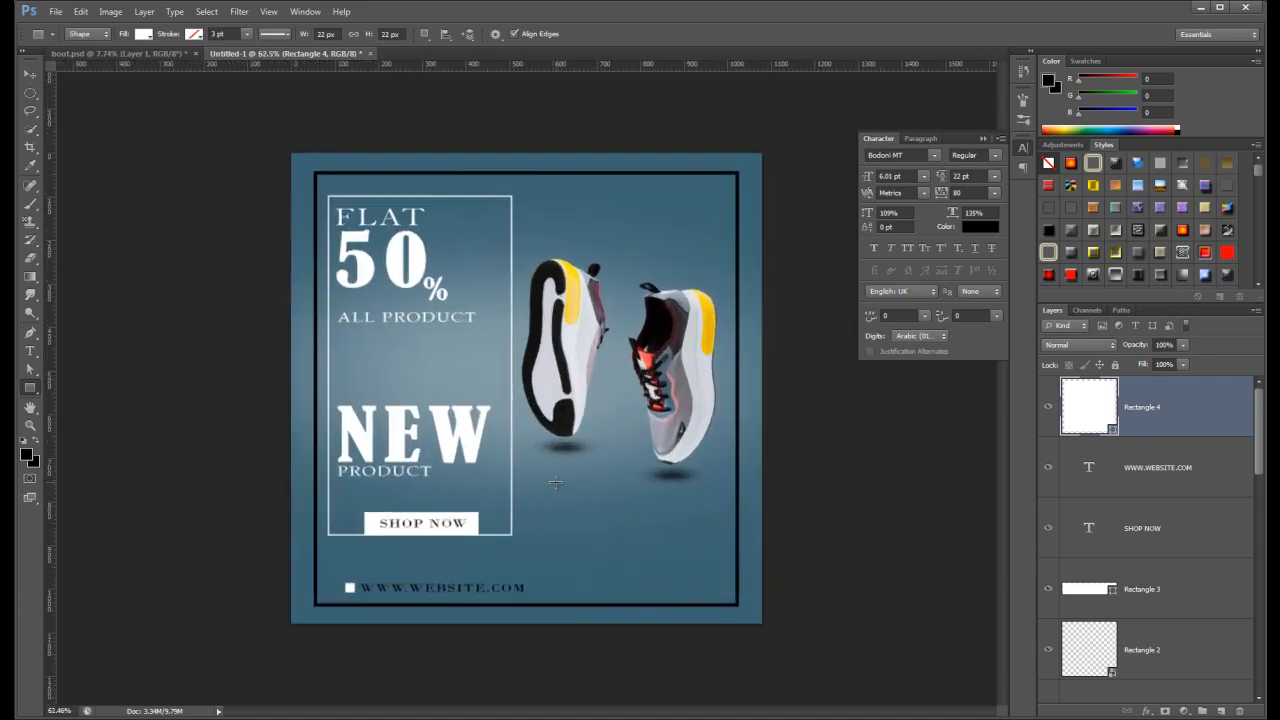